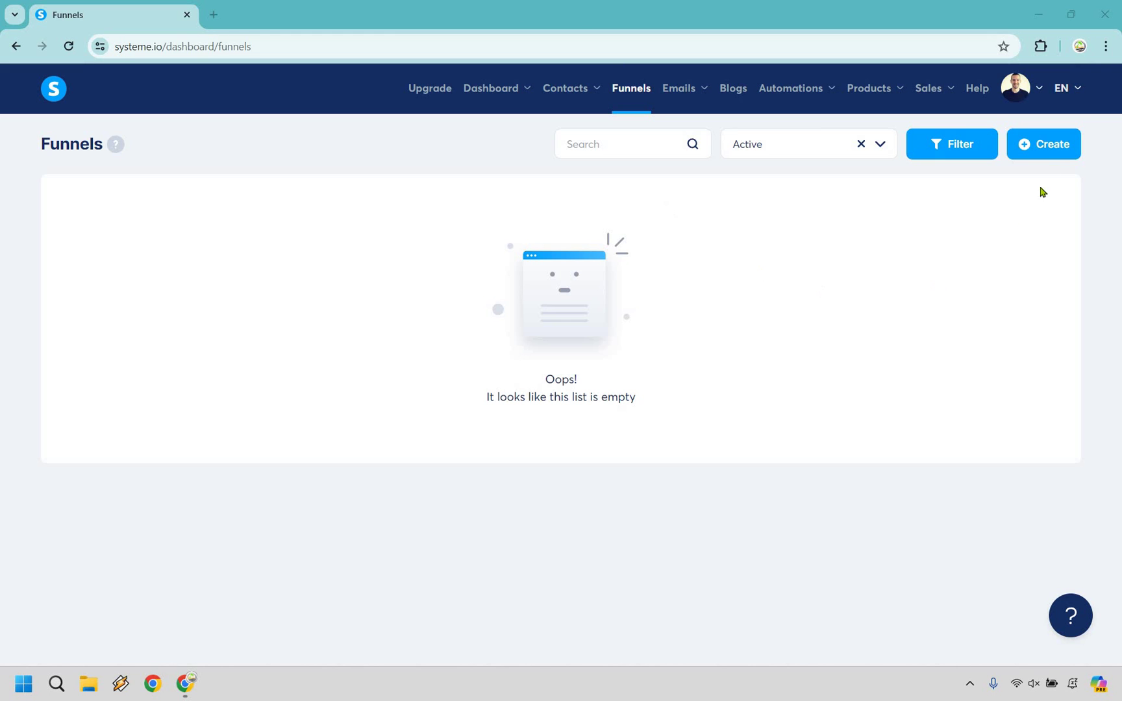
# Create a funnel named 2 Step Funnel with the goal Build an audience and currency U.S. Dollar, and open it.
pyautogui.click(1053, 149)
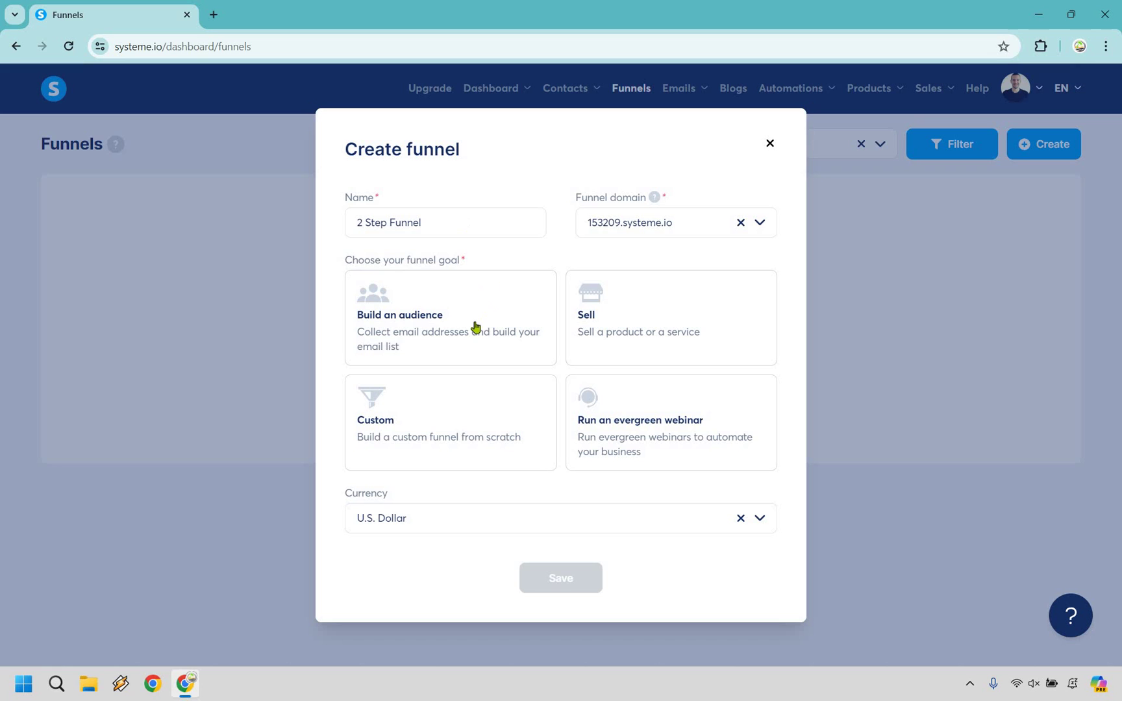
pyautogui.click(424, 311)
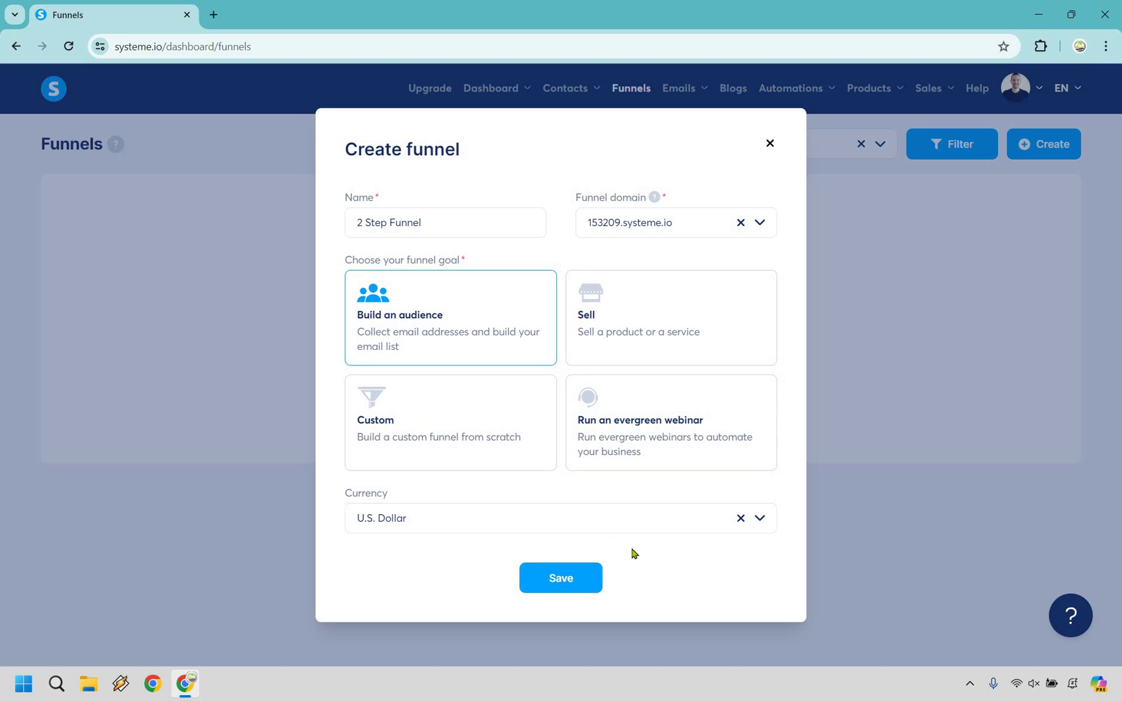
pyautogui.click(578, 579)
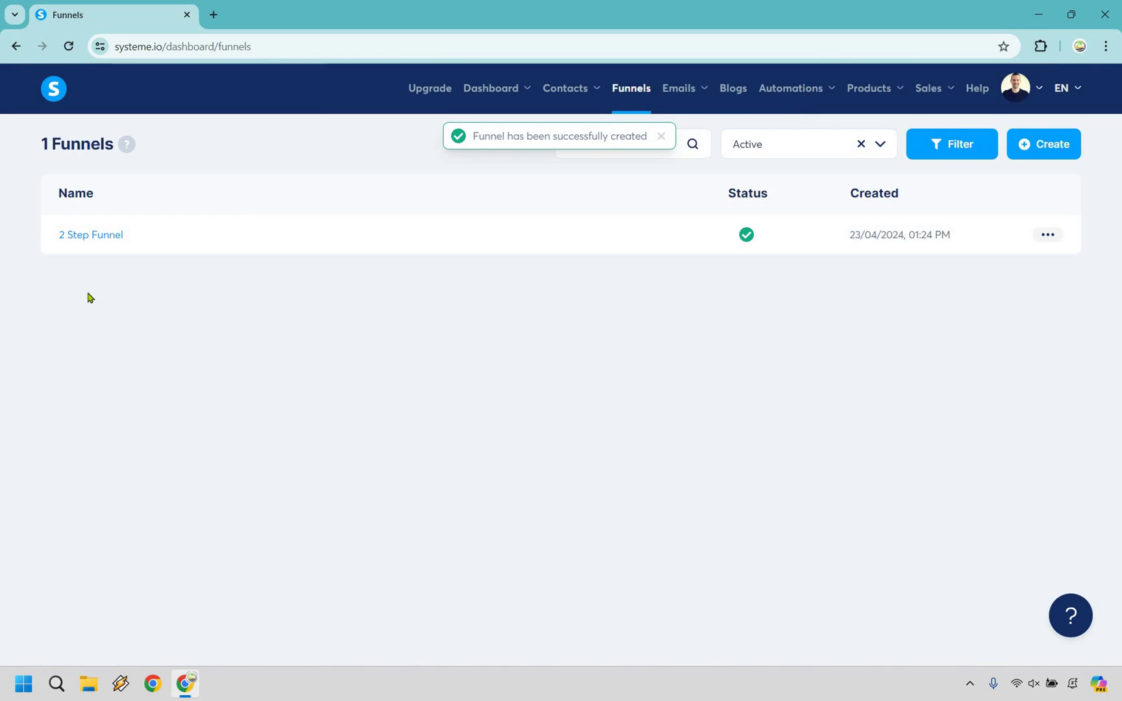
pyautogui.click(85, 241)
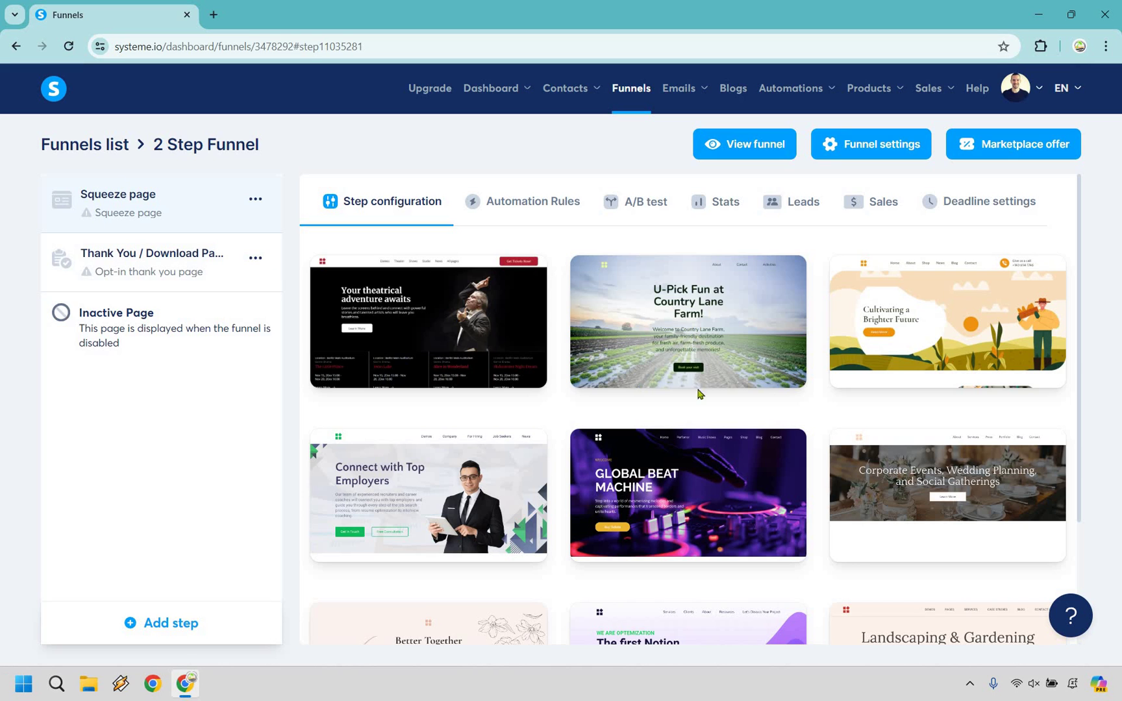
# Examine the squeeze page templates on the first two pages of the template gallery.
pyautogui.moveTo(897, 530)
pyautogui.scroll(-3, 897, 529)
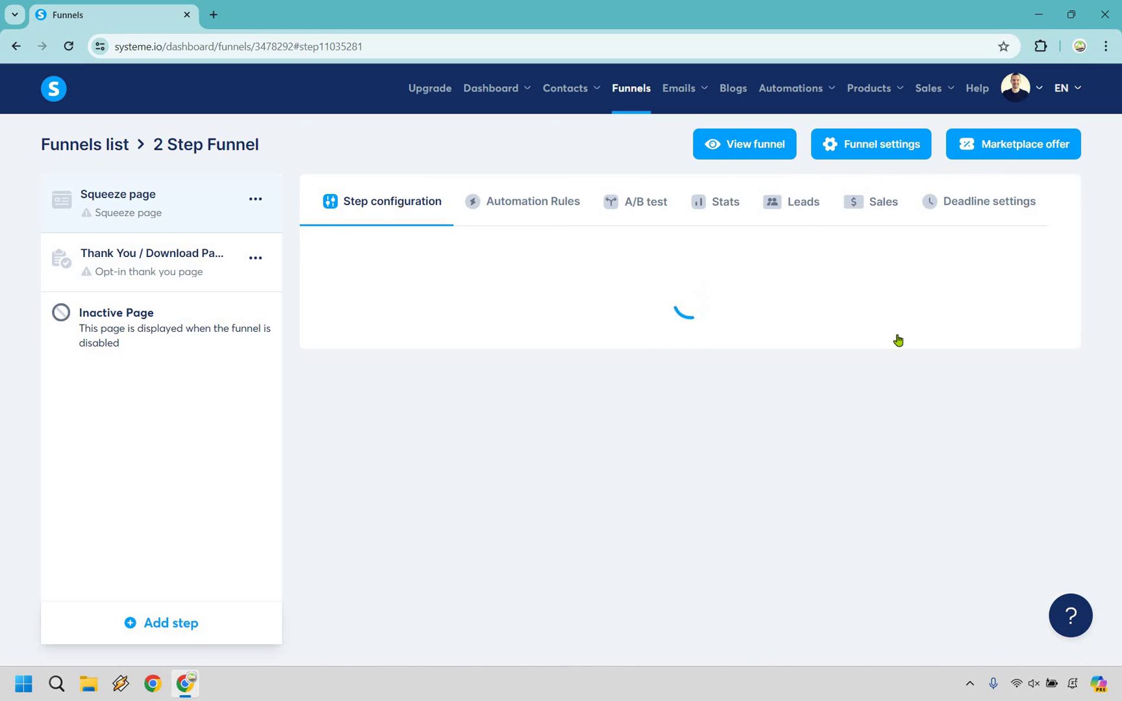
pyautogui.scroll(-5, 896, 339)
pyautogui.scroll(-9, 841, 303)
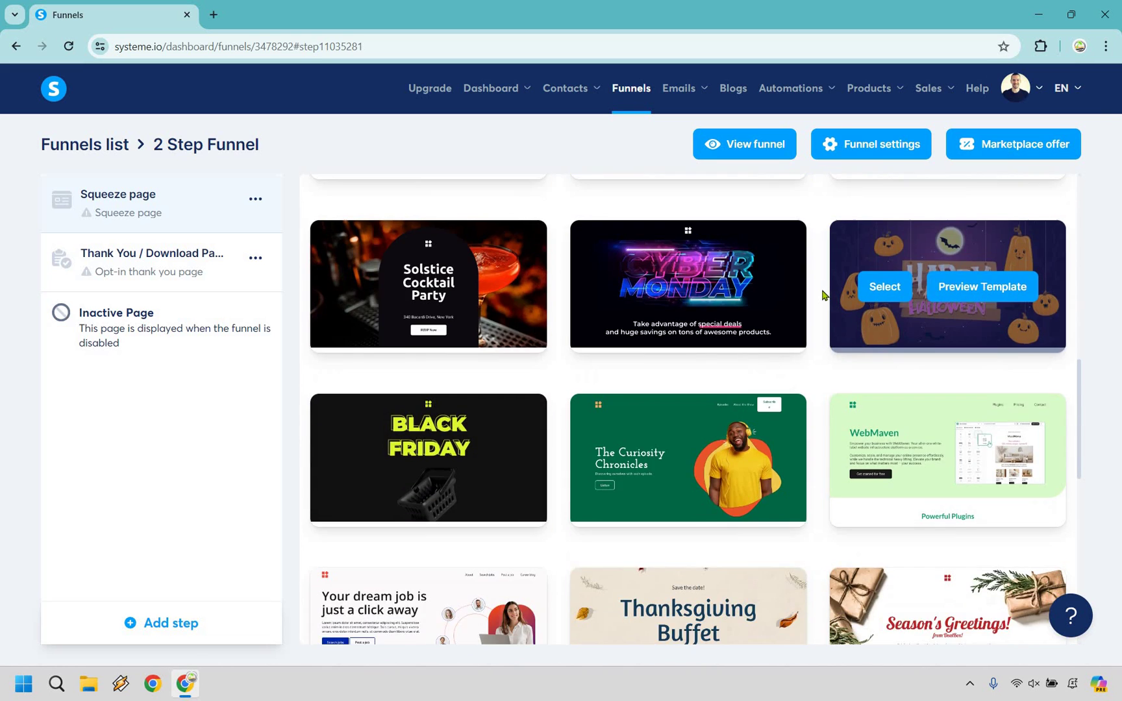
pyautogui.scroll(-3, 814, 289)
pyautogui.scroll(-3, 813, 289)
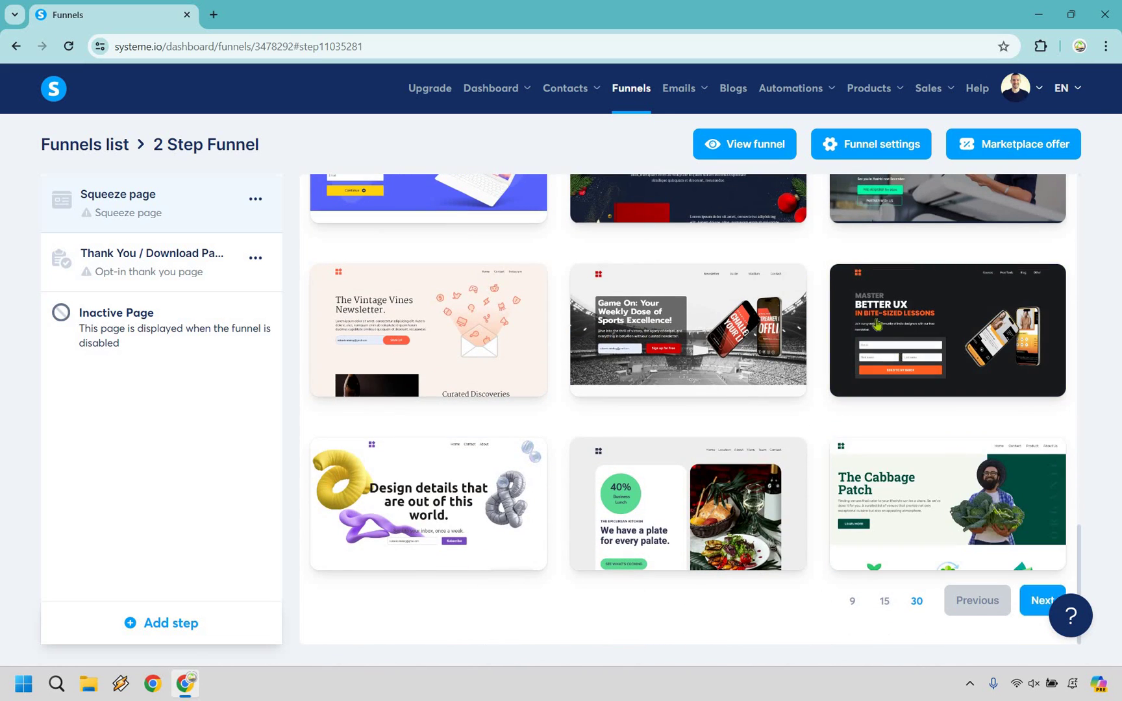
pyautogui.click(1038, 601)
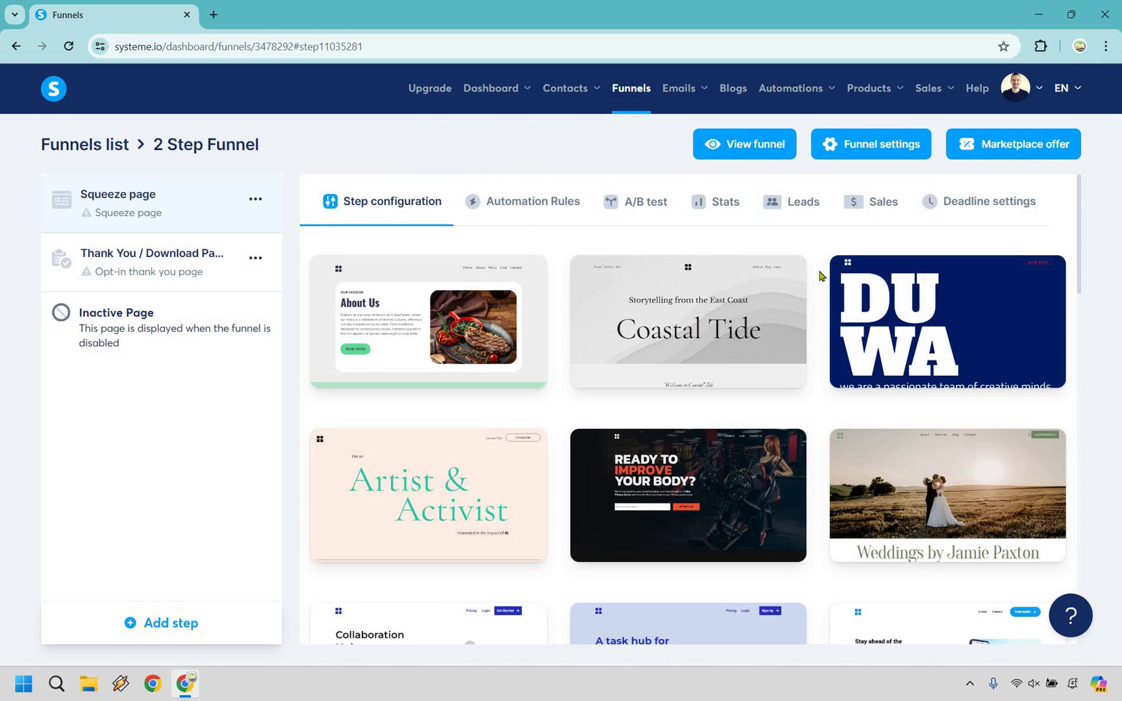
pyautogui.scroll(-4, 820, 276)
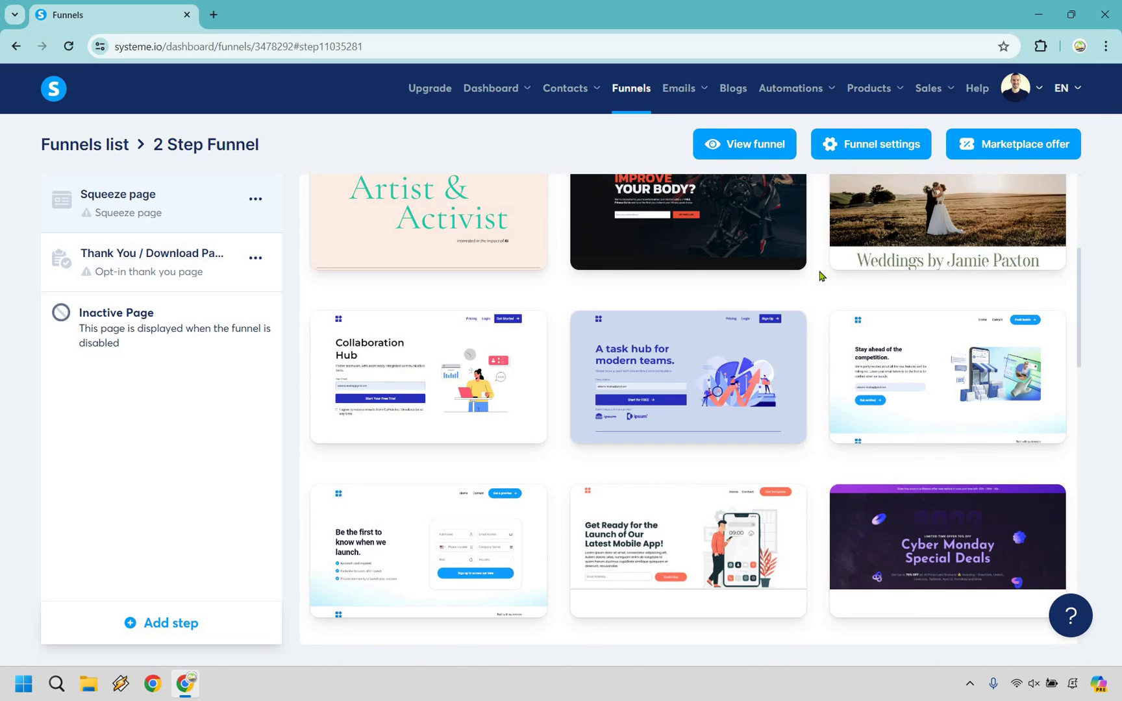
pyautogui.scroll(-1, 695, 334)
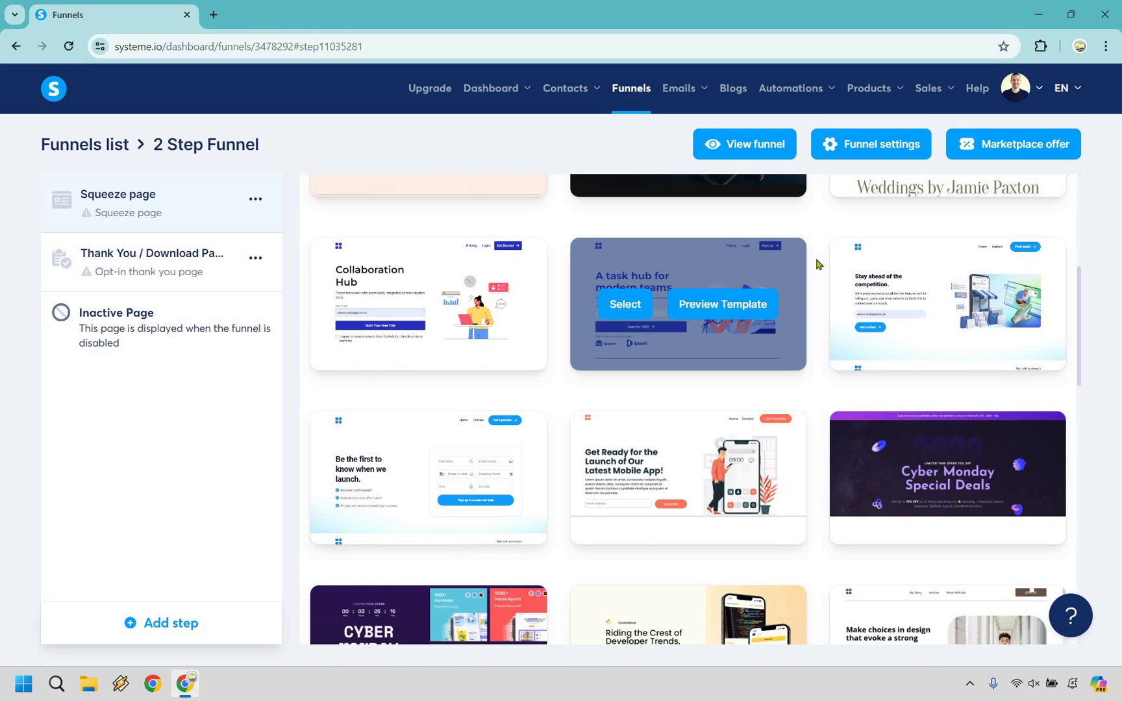
pyautogui.scroll(-8, 817, 264)
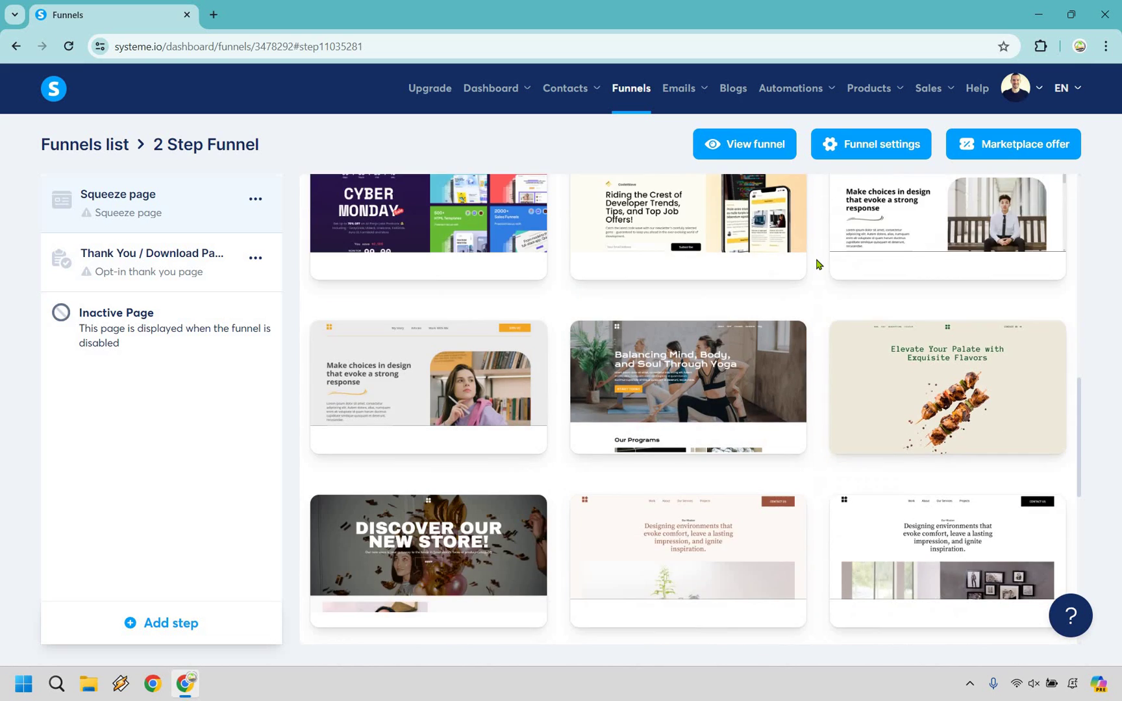
pyautogui.scroll(-2, 455, 415)
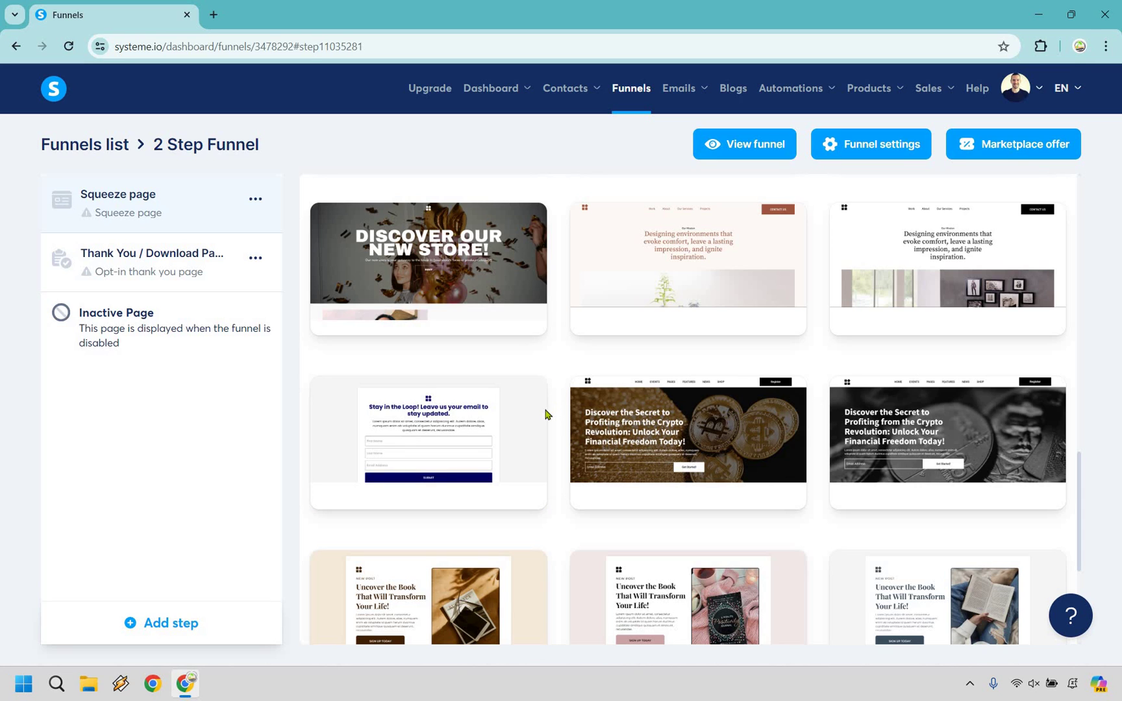
pyautogui.moveTo(521, 439)
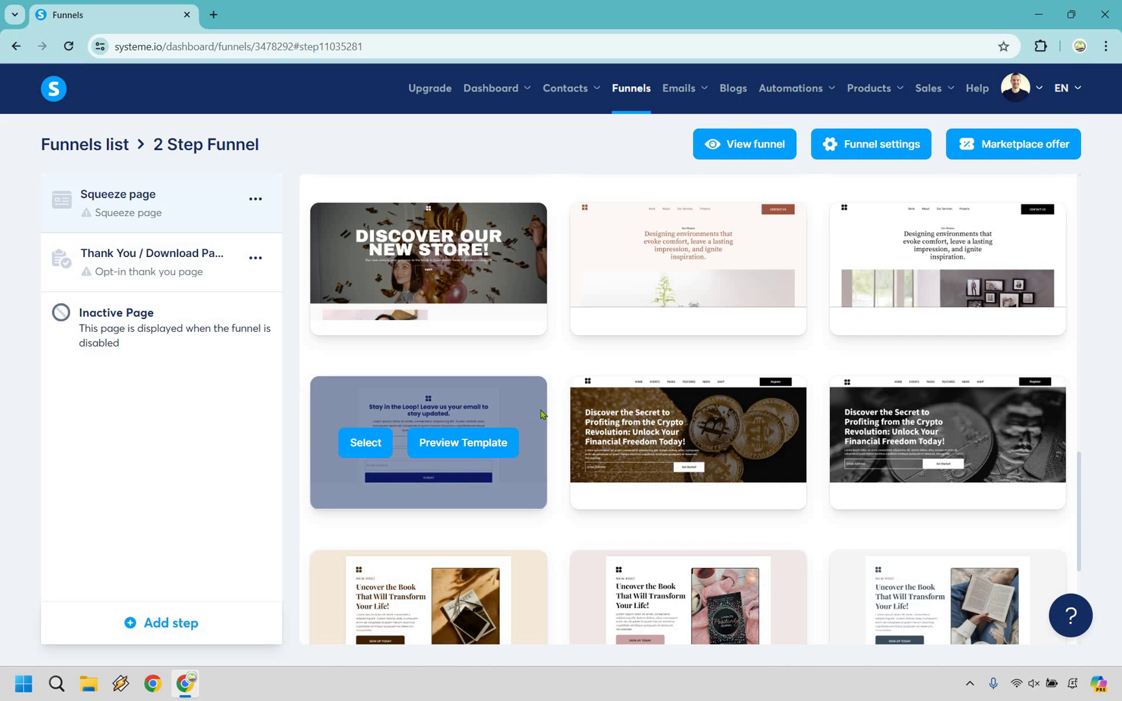
pyautogui.scroll(-4, 555, 354)
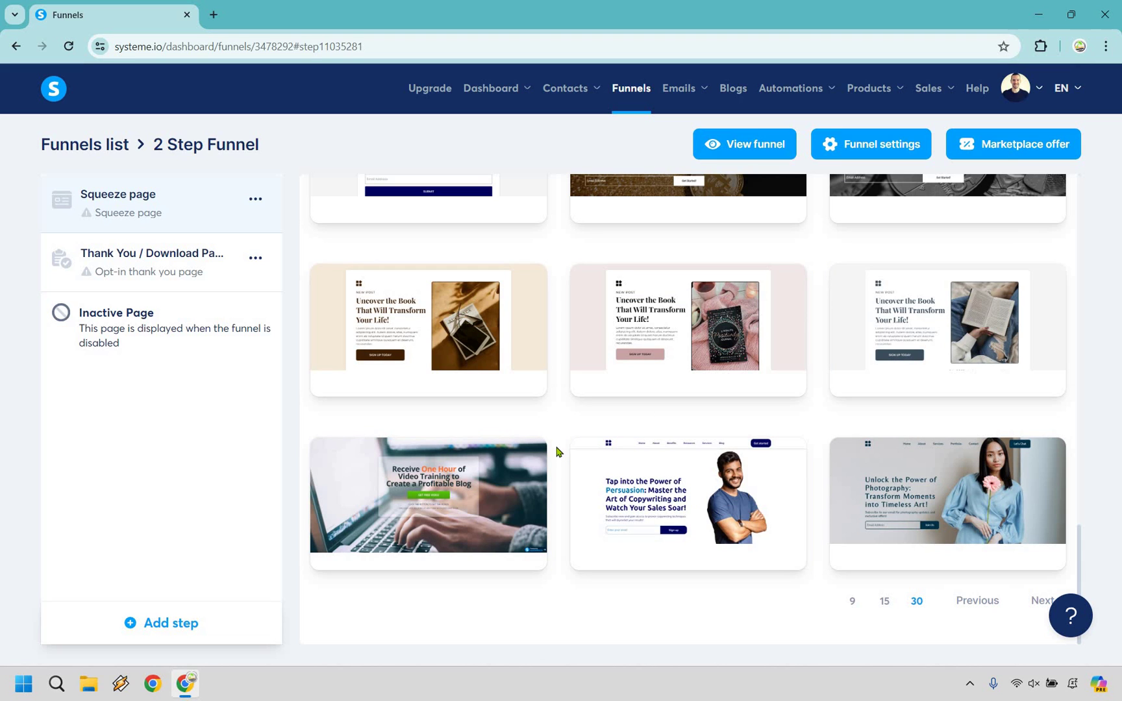
# Go to the third page of templates and select the "[FREE DOWNLOAD]: Get 1500+ Premier Templates" design for the squeeze page.
pyautogui.click(1039, 601)
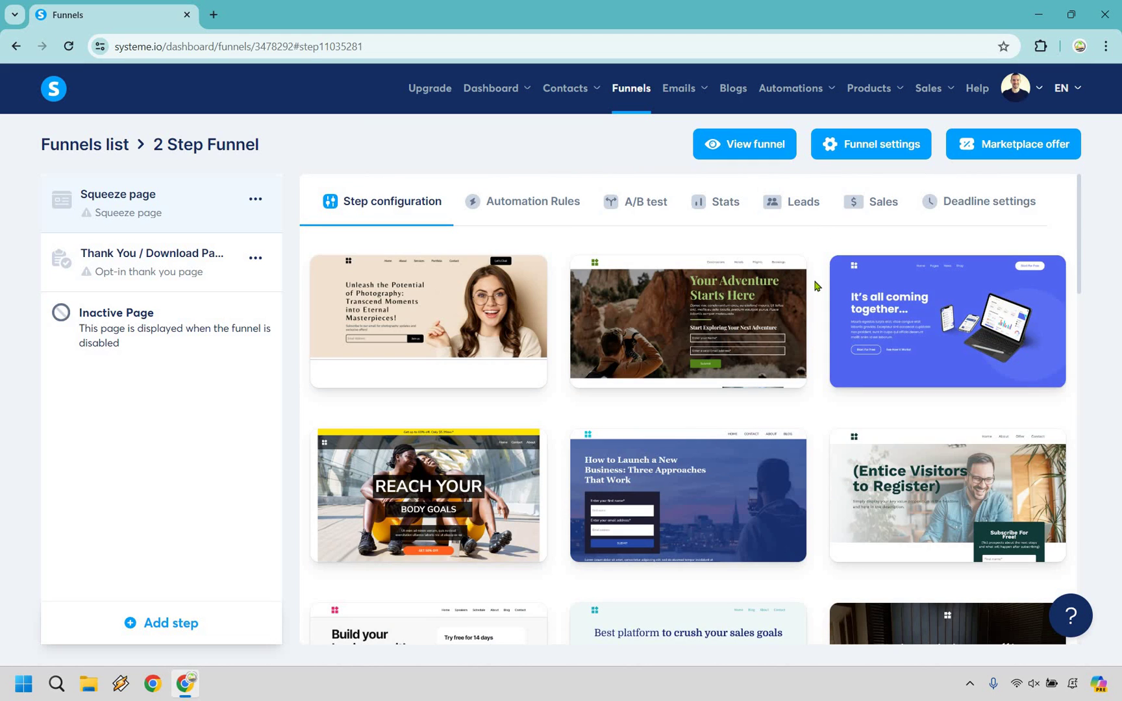
pyautogui.scroll(-4, 815, 285)
pyautogui.scroll(-10, 816, 285)
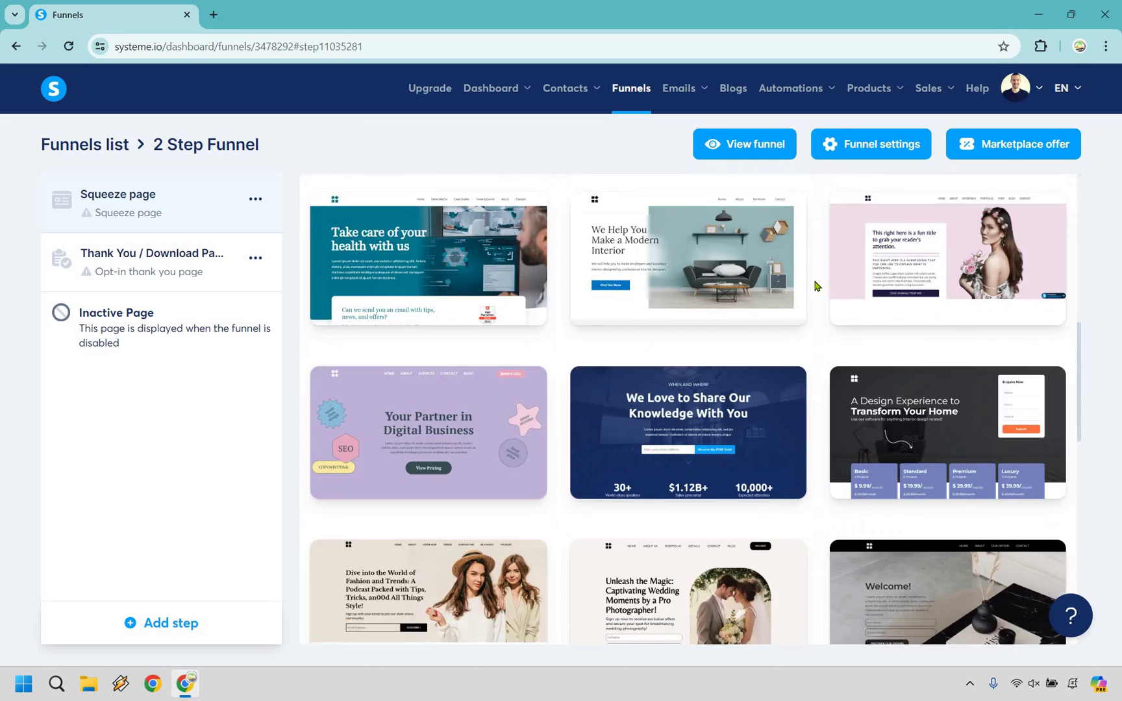
pyautogui.scroll(-4, 816, 286)
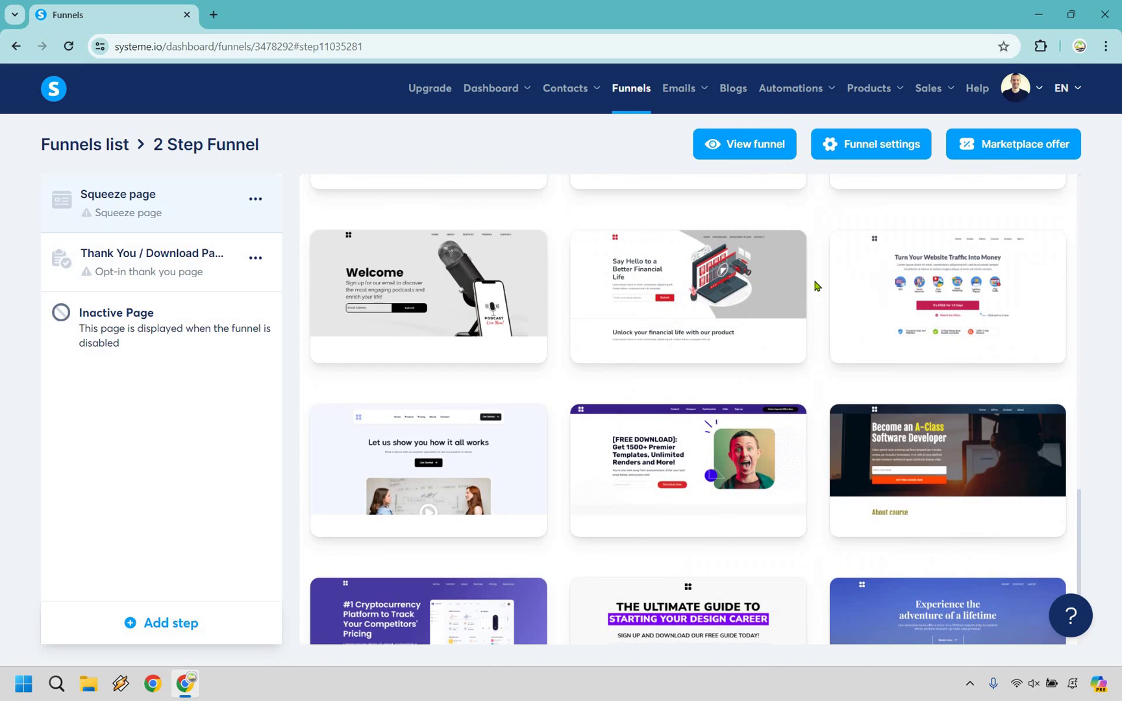
pyautogui.scroll(-2, 804, 393)
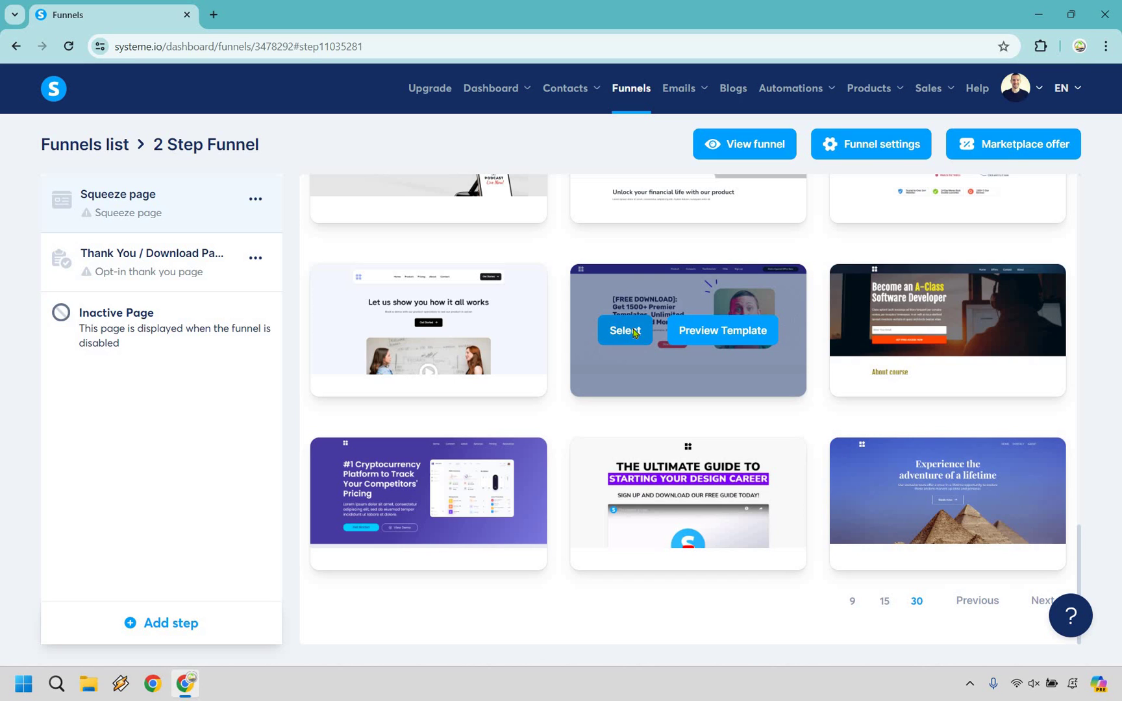
pyautogui.click(634, 333)
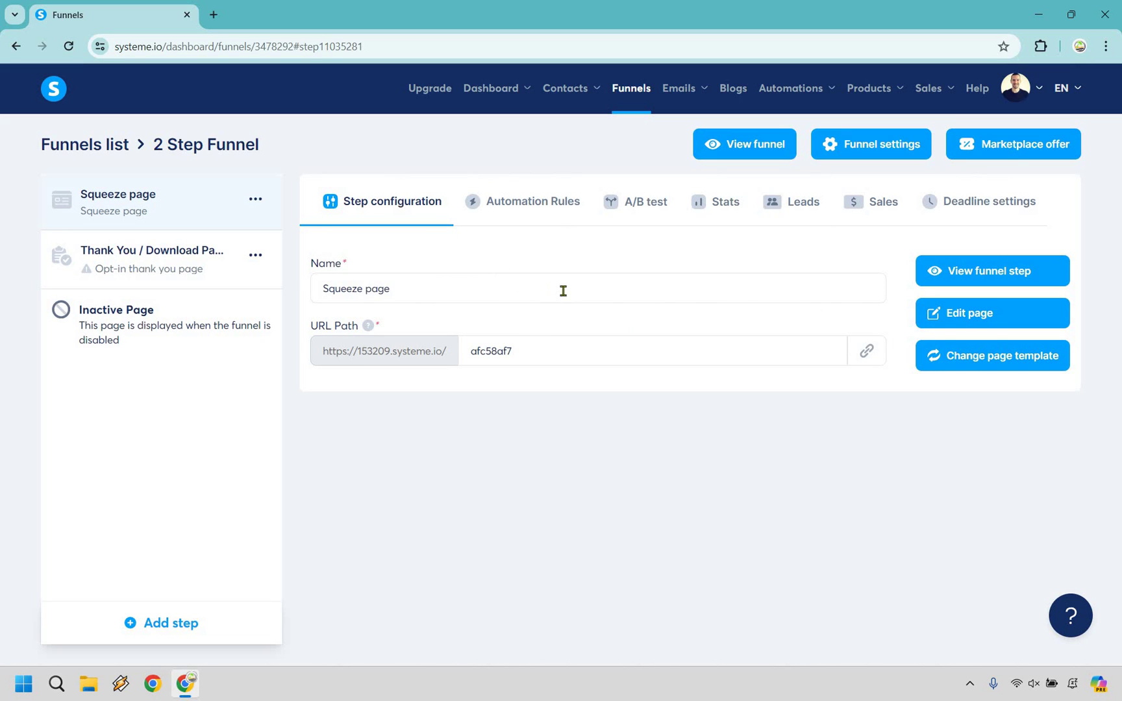
# Open the squeeze page for editing and delete the header section containing the navigation menu.
pyautogui.click(1005, 315)
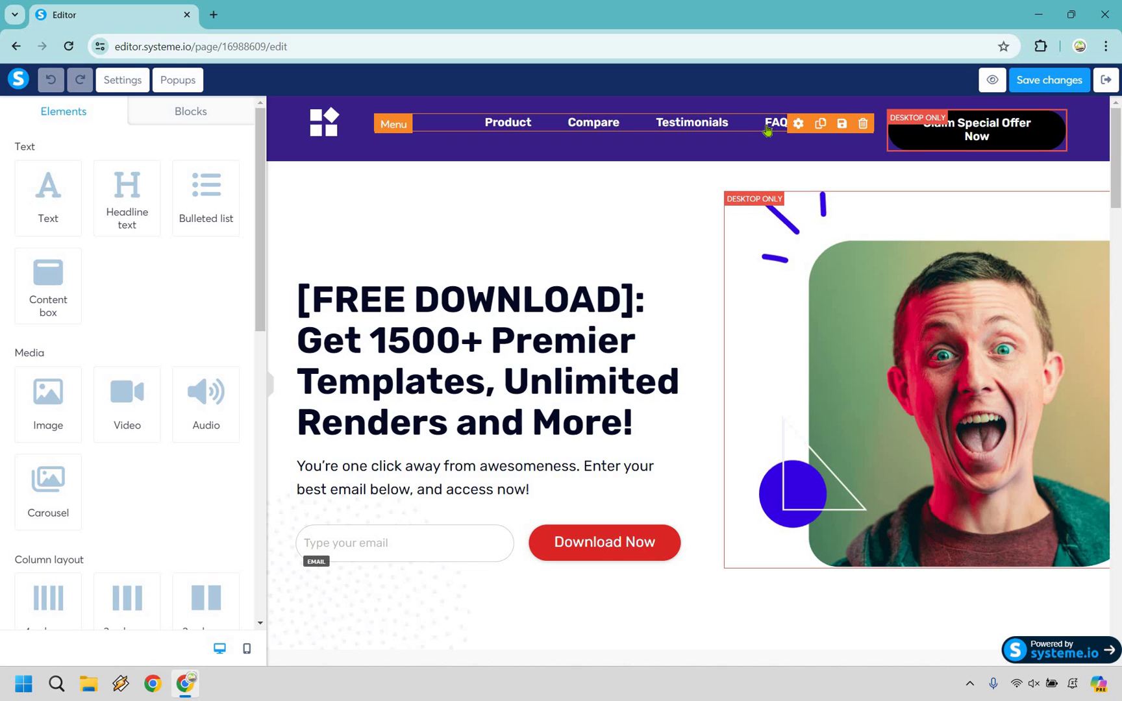
pyautogui.click(1100, 108)
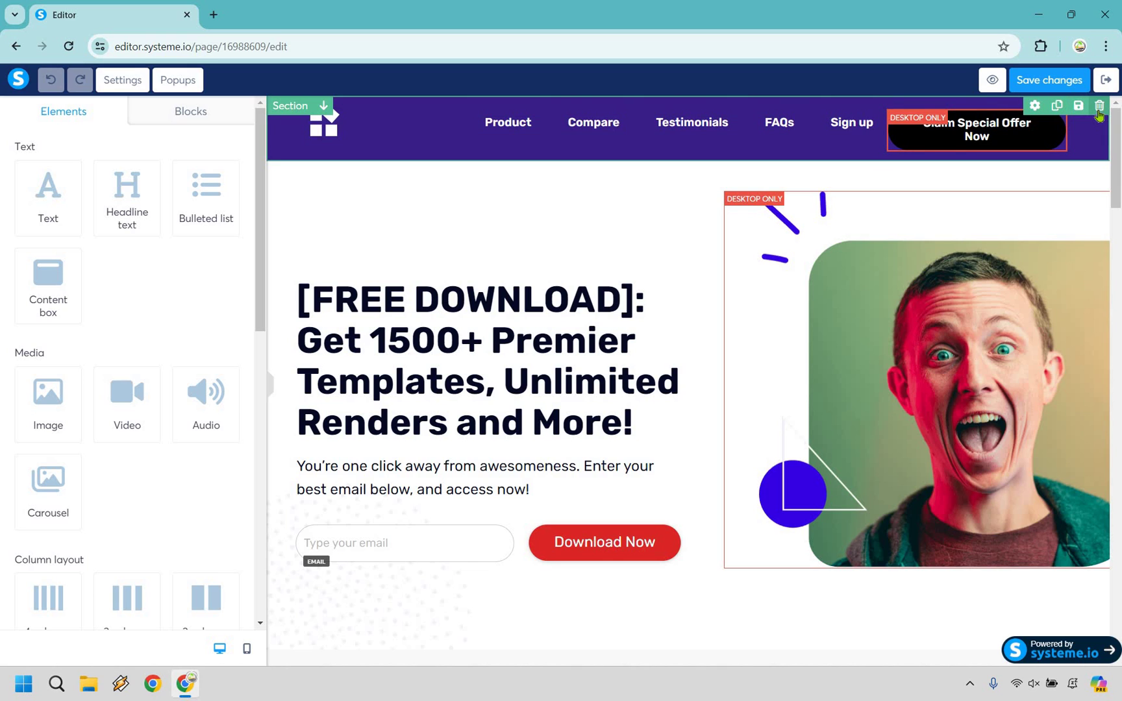
pyautogui.click(629, 140)
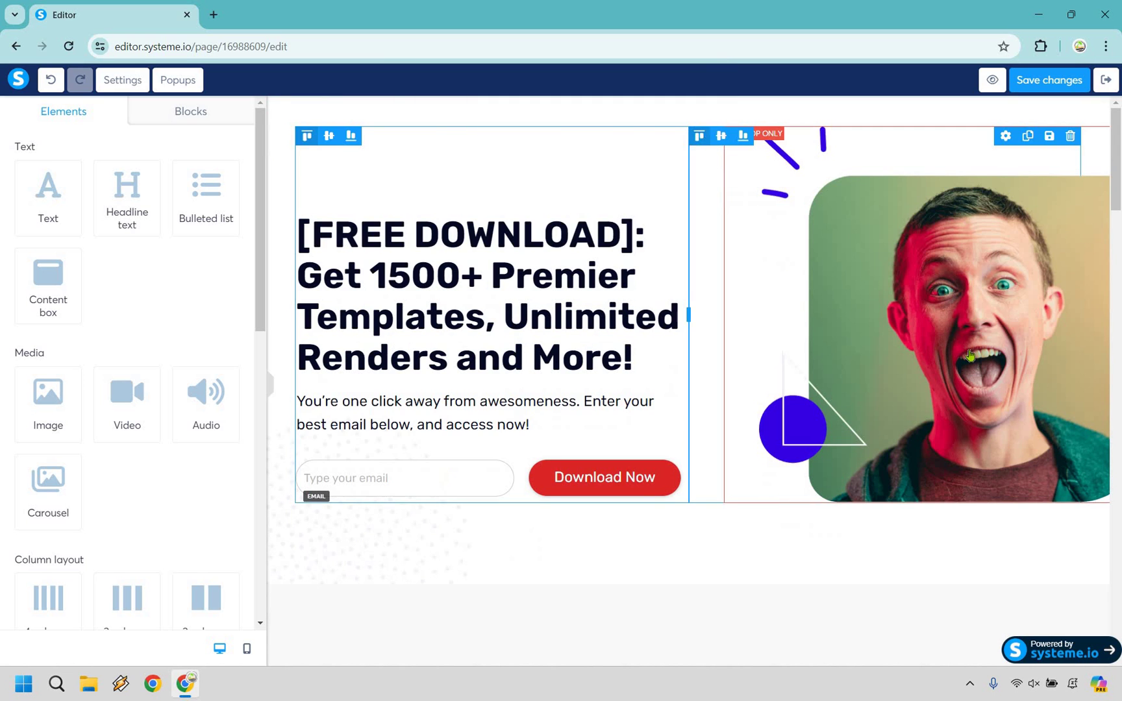
# Delete all sections between the hero section and the footer, including How Can This Help You, the testimonial carousel and What's Included.
pyautogui.scroll(-5, 1097, 260)
pyautogui.click(1099, 210)
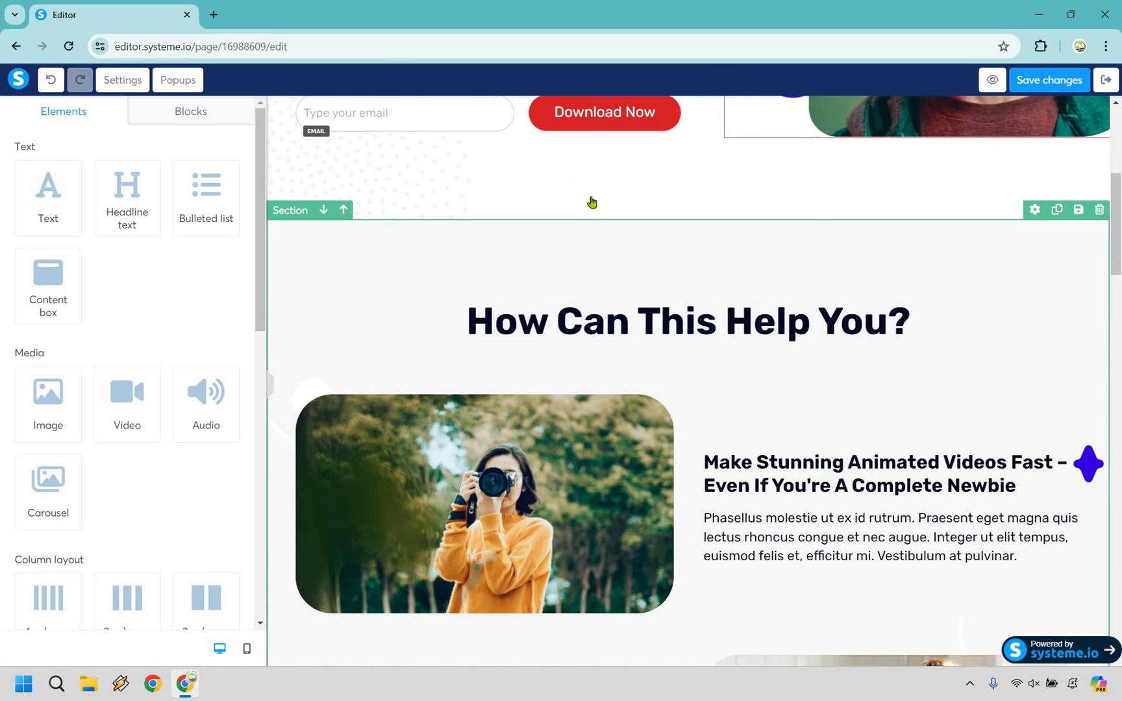
pyautogui.click(626, 139)
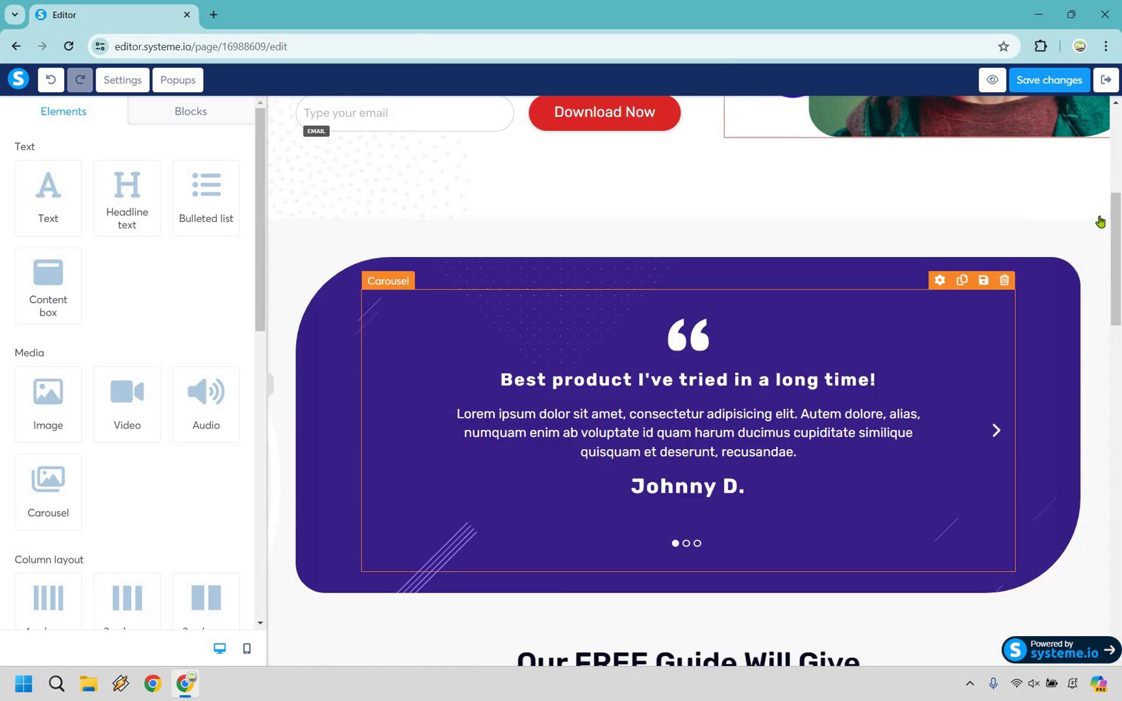
pyautogui.click(1099, 210)
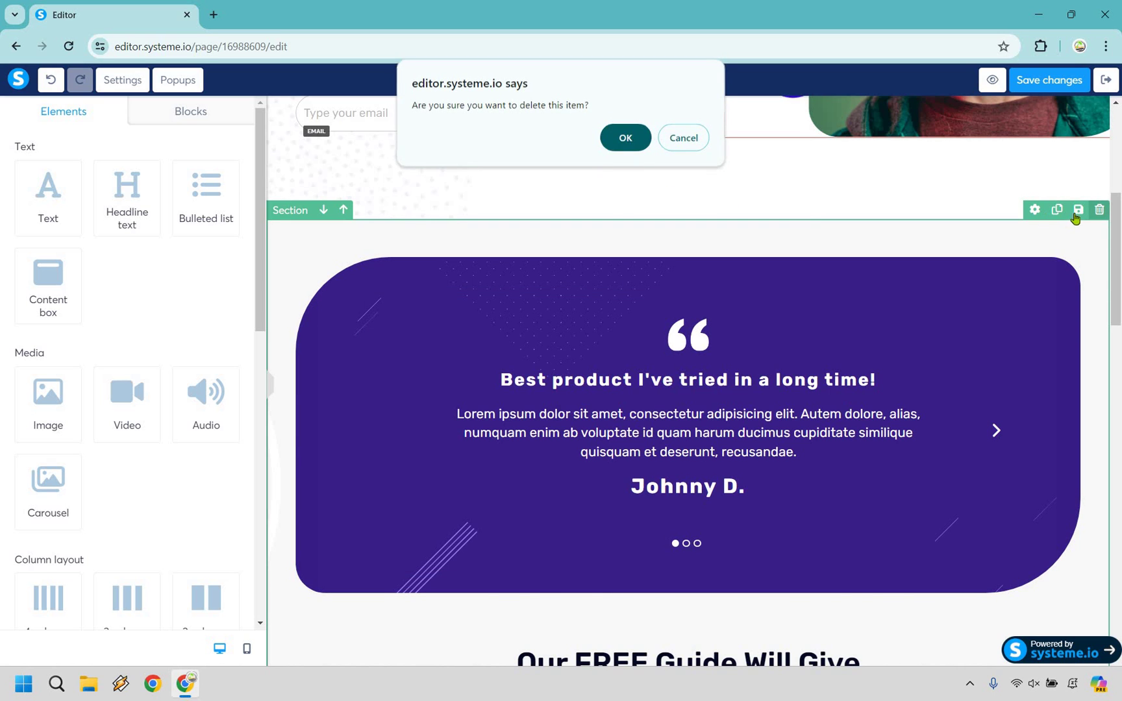
pyautogui.click(626, 139)
pyautogui.press('Delete')
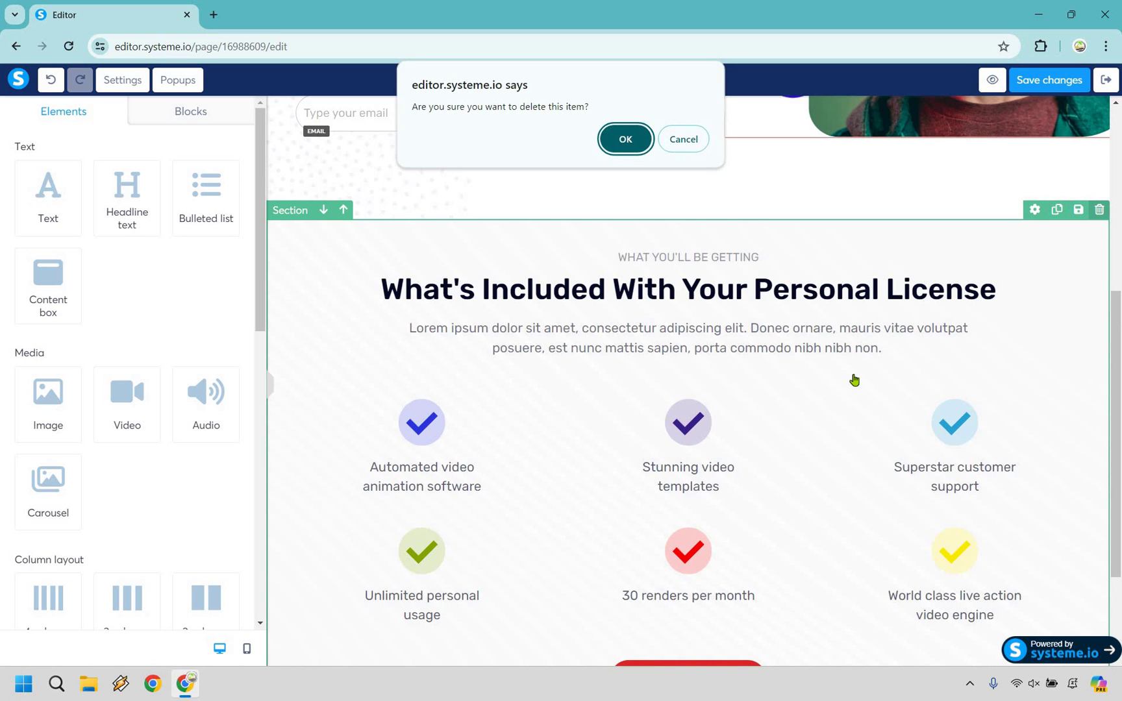
pyautogui.press('Return')
# Inspect the link settings of the Terms & Conditions text in the footer and close them without editing.
pyautogui.click(508, 253)
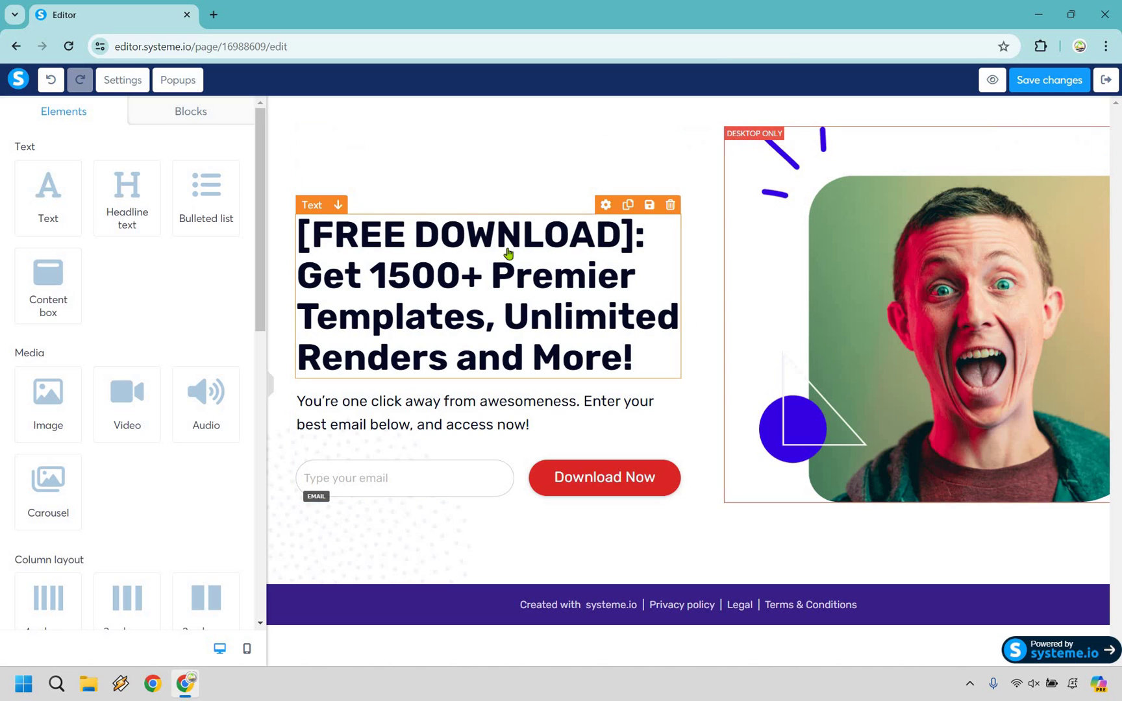
pyautogui.click(438, 484)
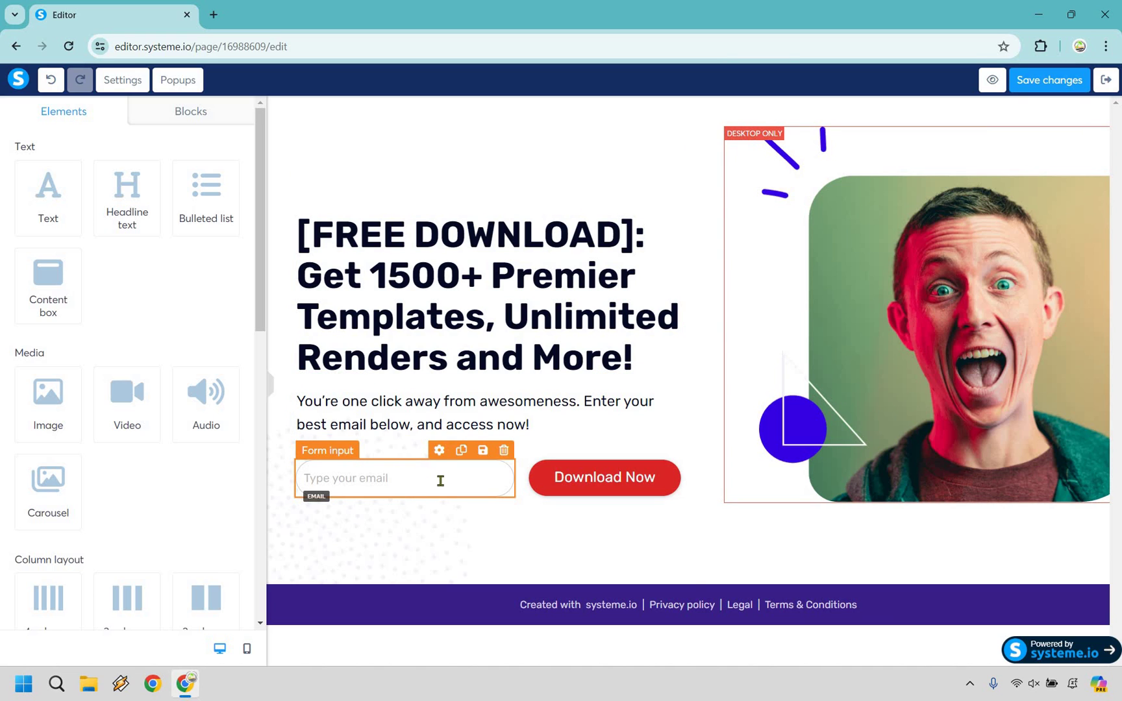
pyautogui.click(875, 606)
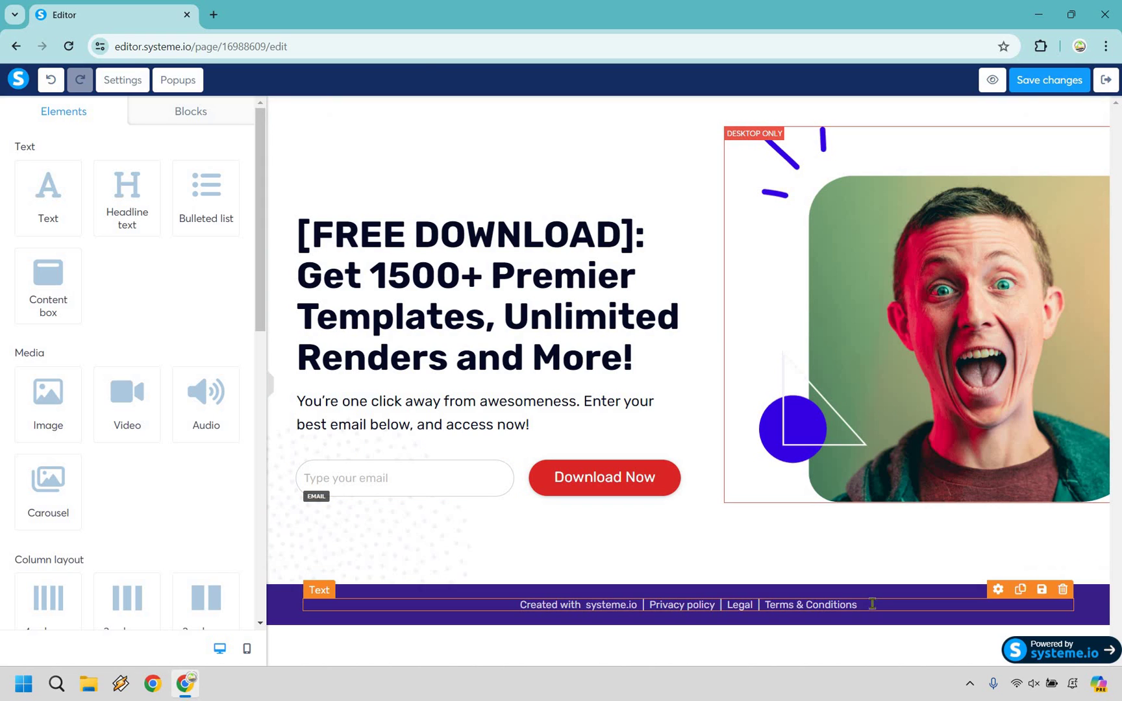
pyautogui.click(872, 605)
pyautogui.moveTo(867, 606); pyautogui.dragTo(767, 609)
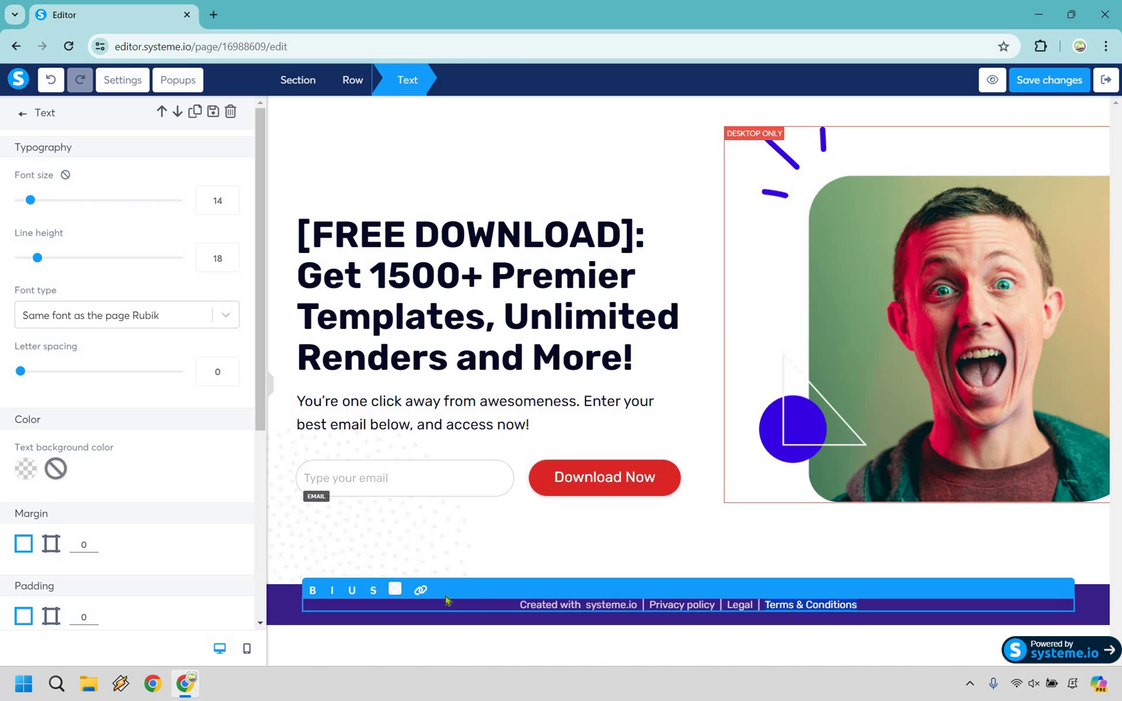
pyautogui.click(419, 590)
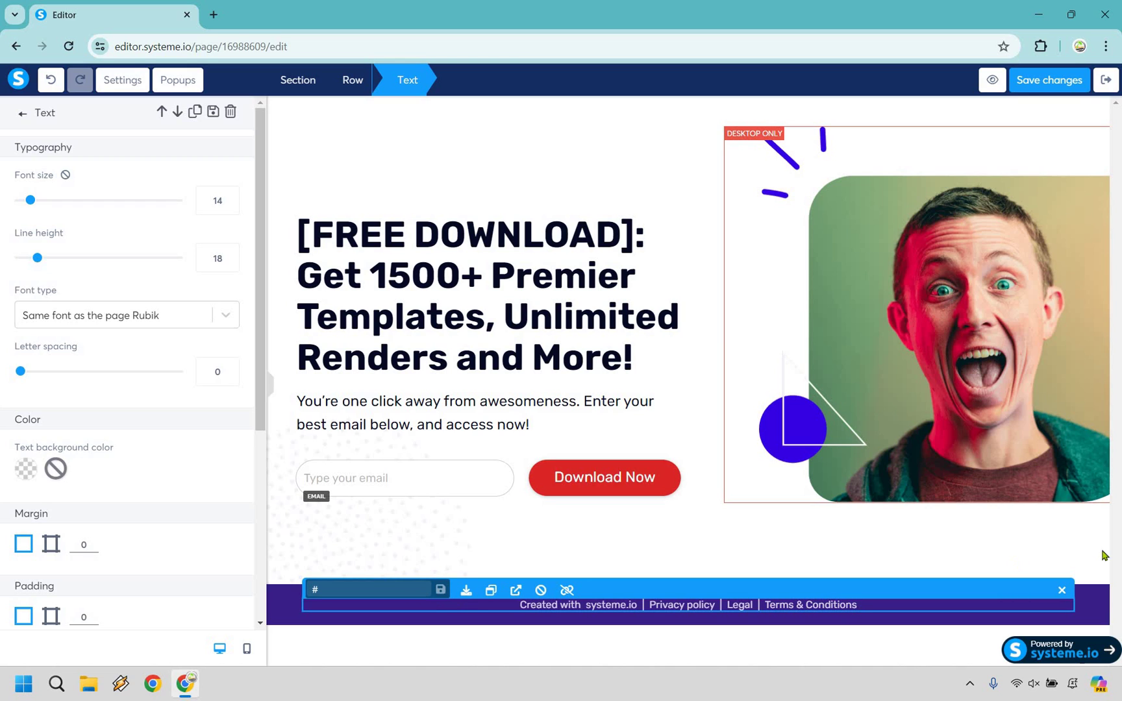
pyautogui.click(1095, 565)
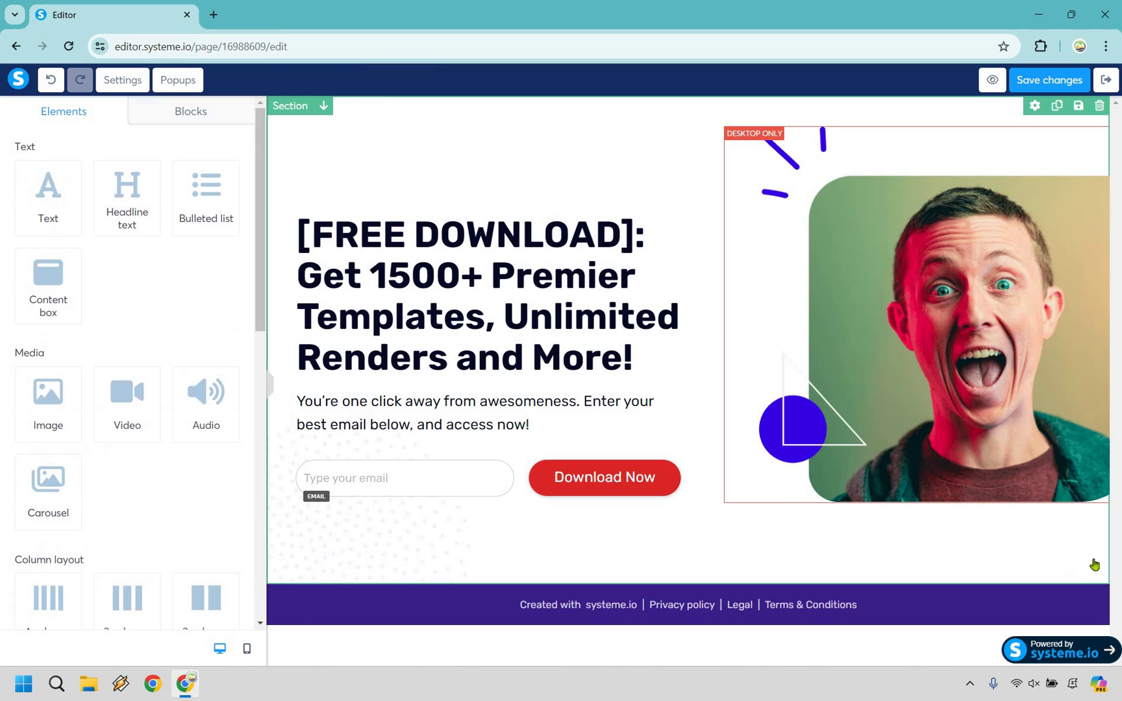
# Replace the hero image of the squeeze page with 1.png from the uploaded images.
pyautogui.click(972, 293)
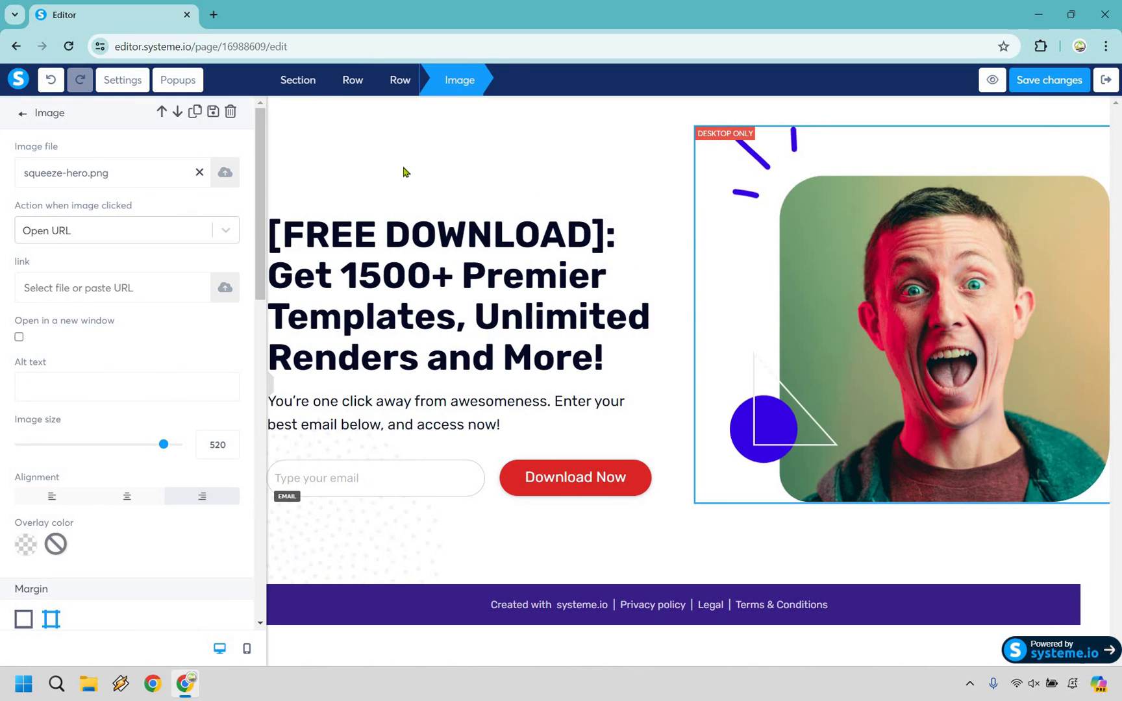
pyautogui.click(225, 174)
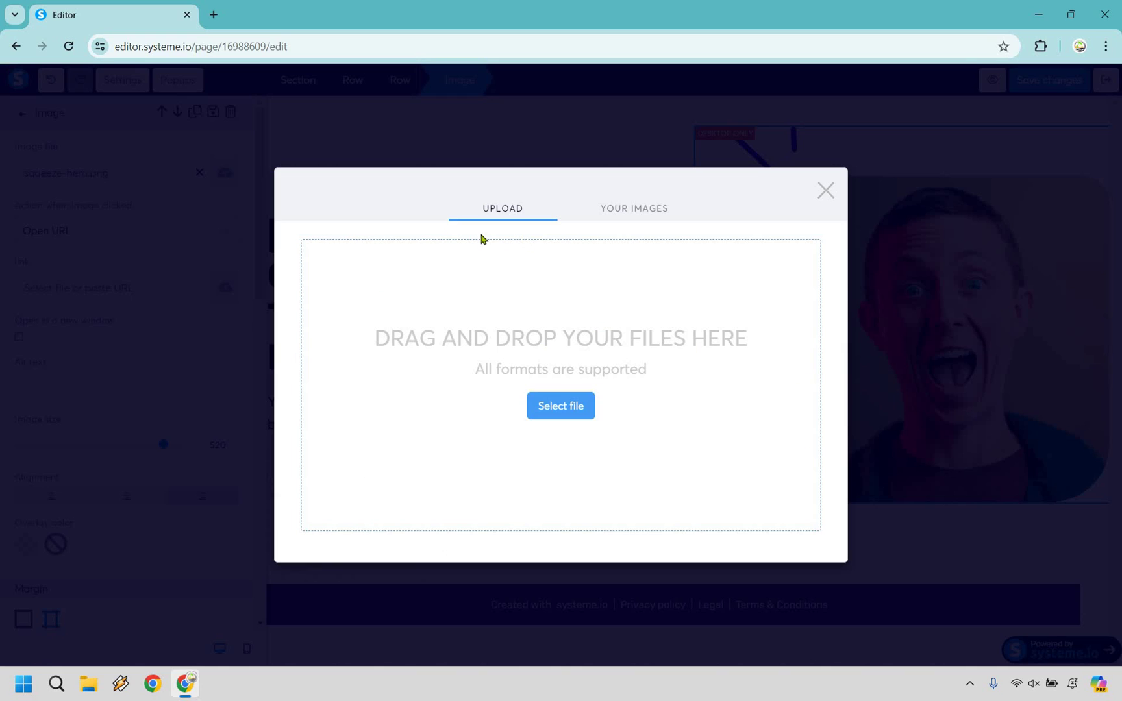
pyautogui.click(633, 216)
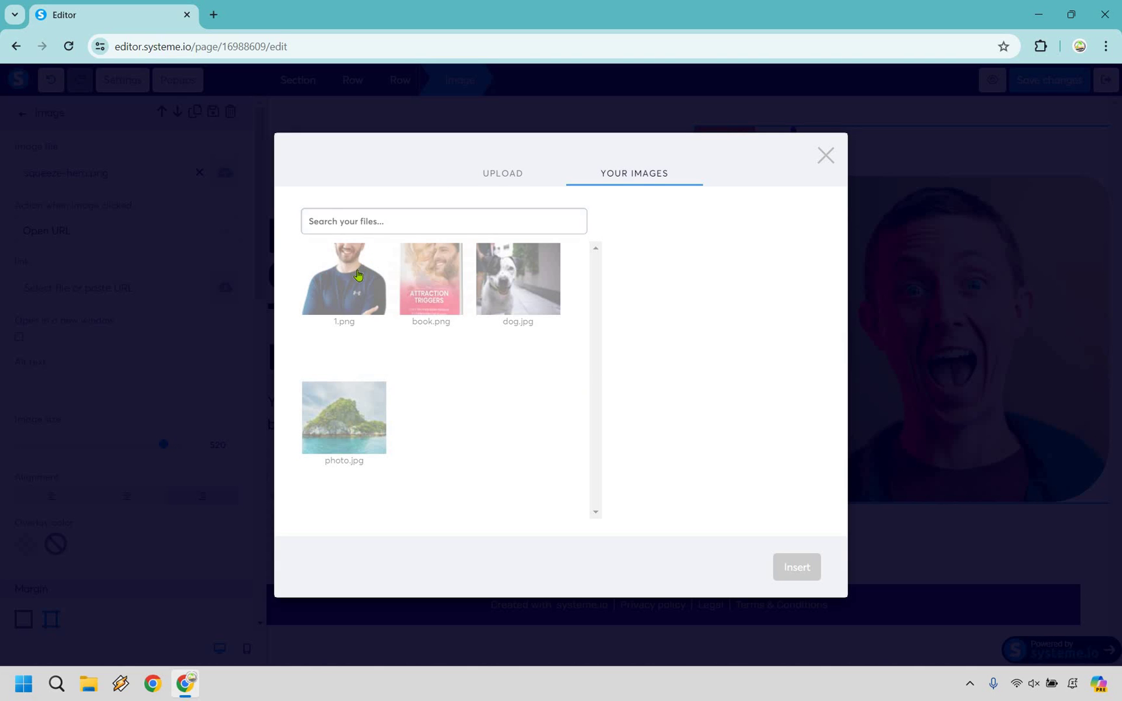
pyautogui.click(805, 588)
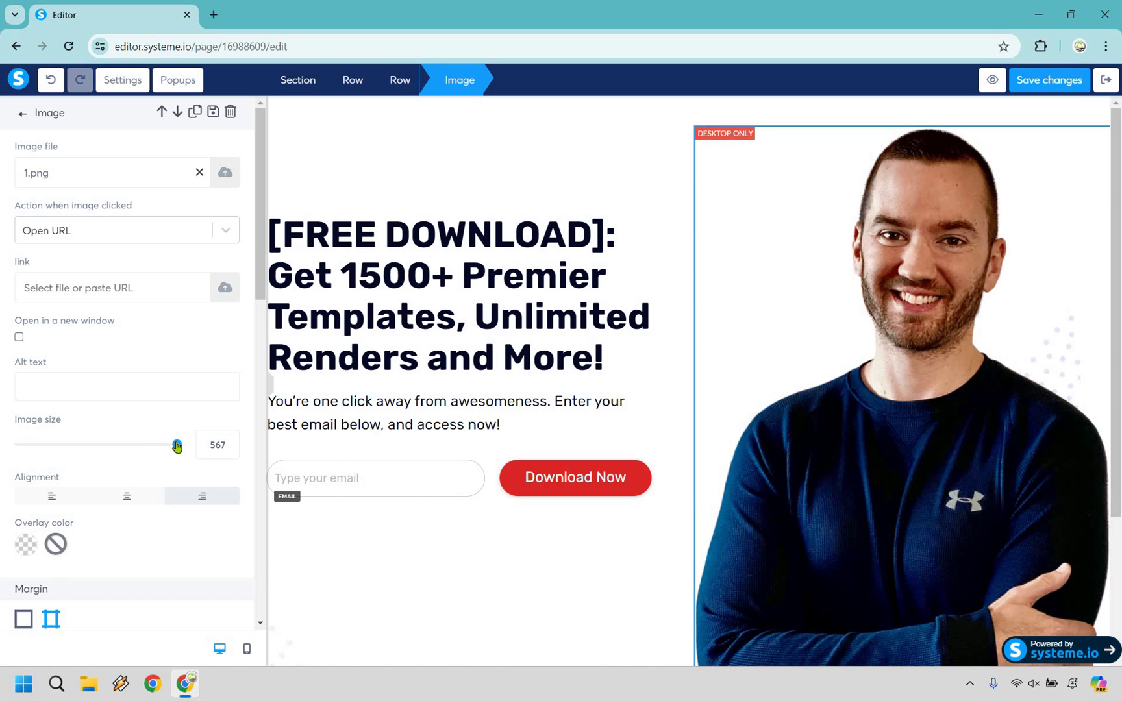
# Set the hero image size to 348 and align it to the left.
pyautogui.moveTo(174, 448); pyautogui.dragTo(117, 446)
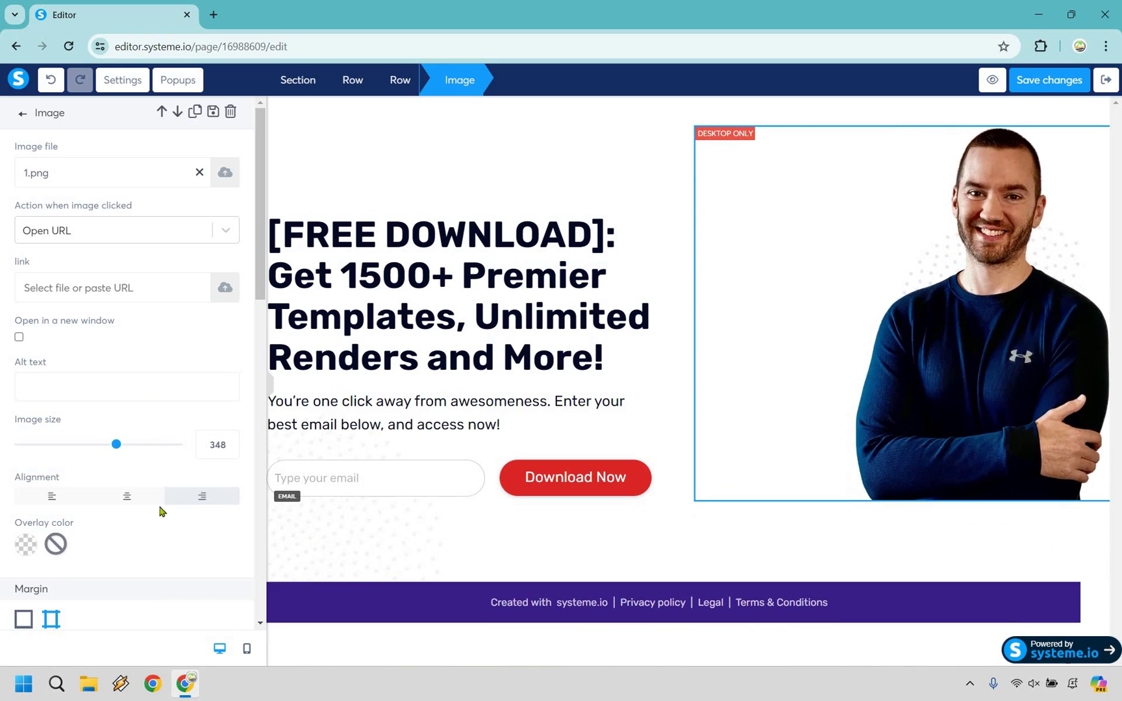
pyautogui.click(128, 499)
pyautogui.click(83, 498)
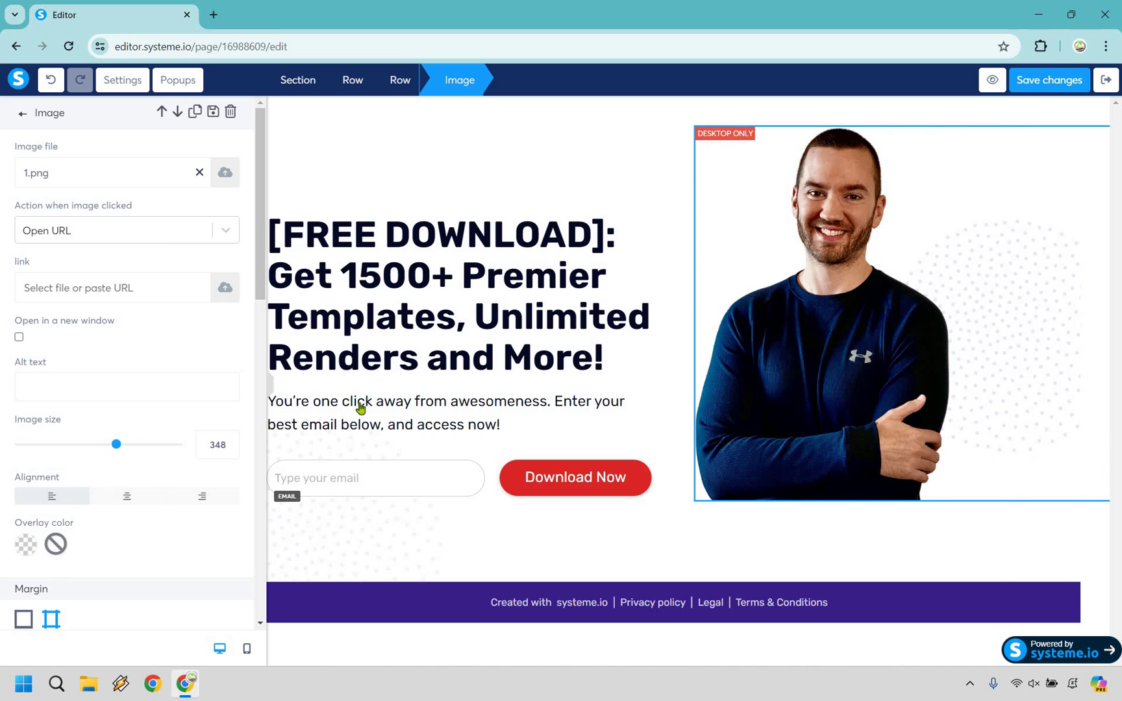
# Change the hero headline to "[FREE PDF GUIDE]: The 100 Hottest Affiliate Offers To Promote".
pyautogui.click(585, 274)
pyautogui.click(494, 239)
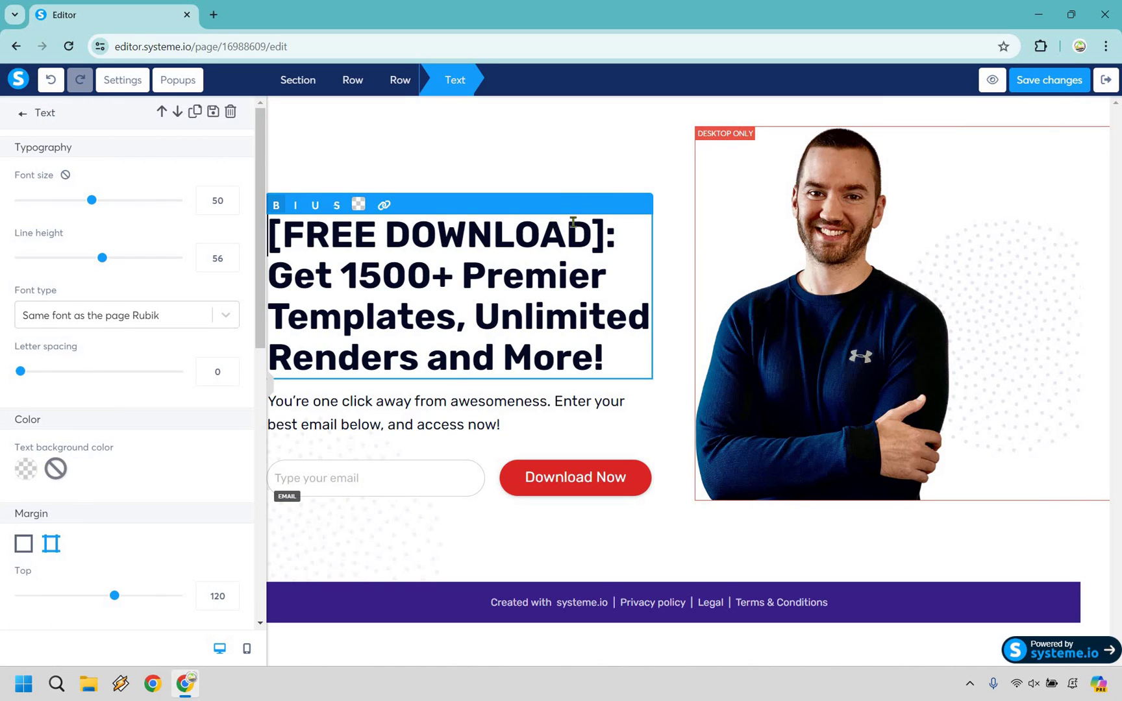
pyautogui.hotkey('shift', 'Left')
pyautogui.hotkey('shift', 'Left')
pyautogui.hotkey('shift', 'Left')
pyautogui.hotkey('shift', 'Left')
pyautogui.hotkey('shift', 'Left')
pyautogui.hotkey('shift', 'Left')
pyautogui.hotkey('shift', 'Left')
pyautogui.hotkey('shift', 'Left')
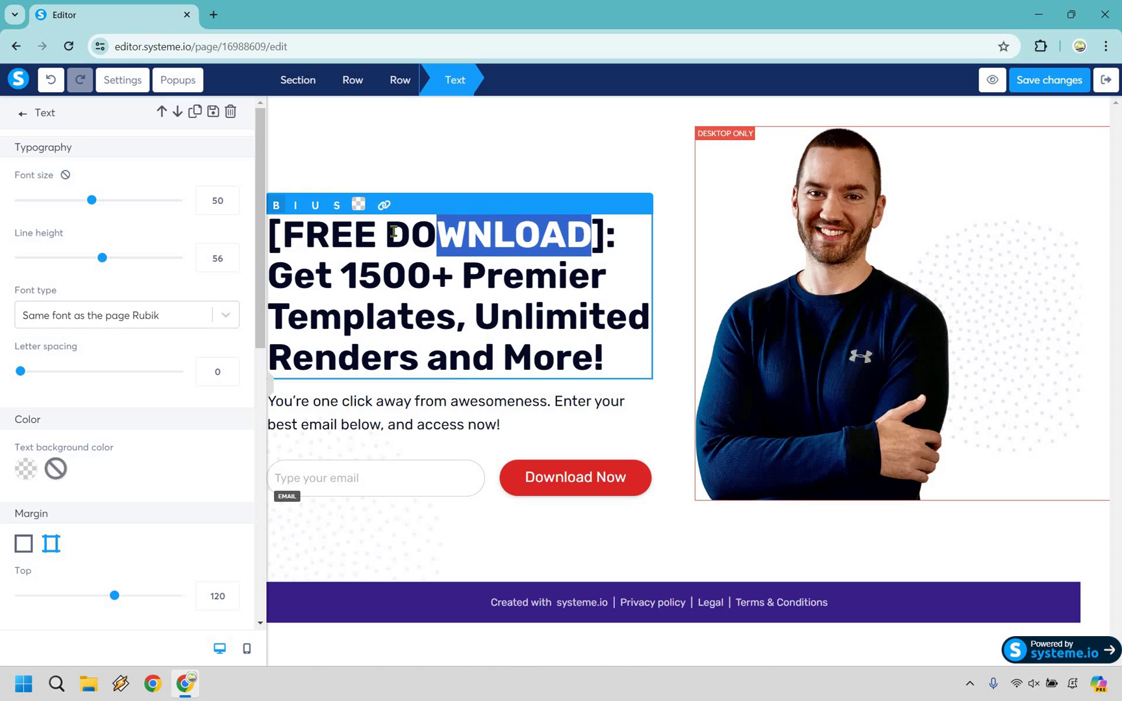
pyautogui.write('PDF GUIDE')
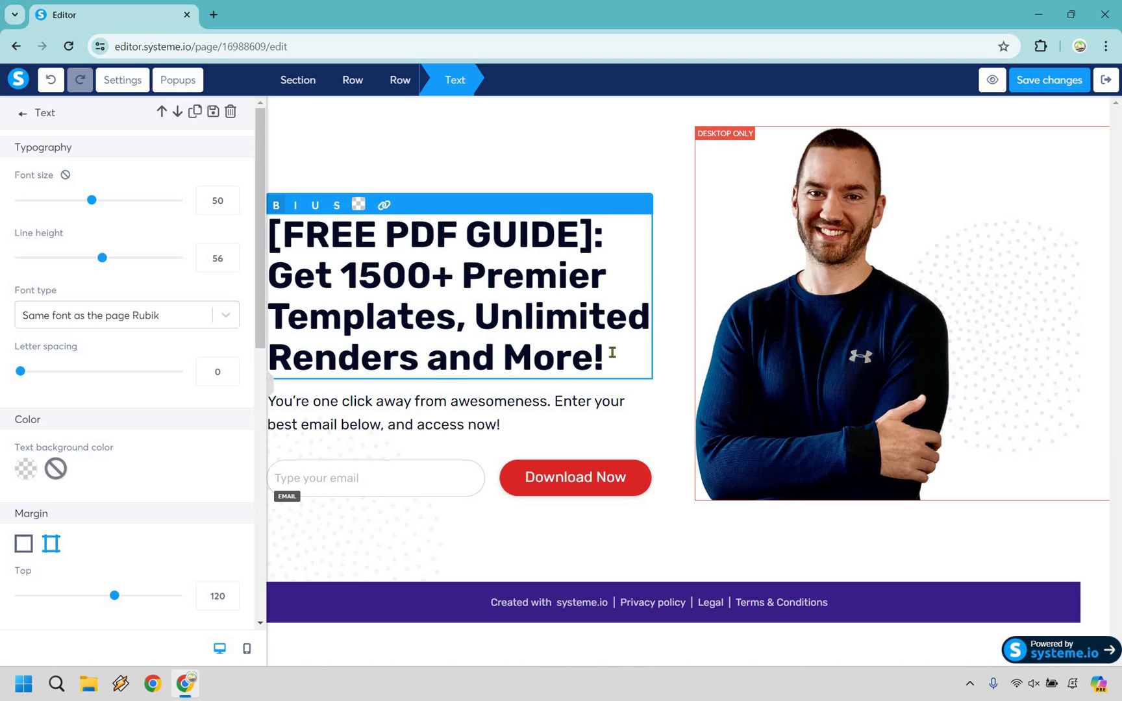
pyautogui.moveTo(609, 356); pyautogui.dragTo(280, 287)
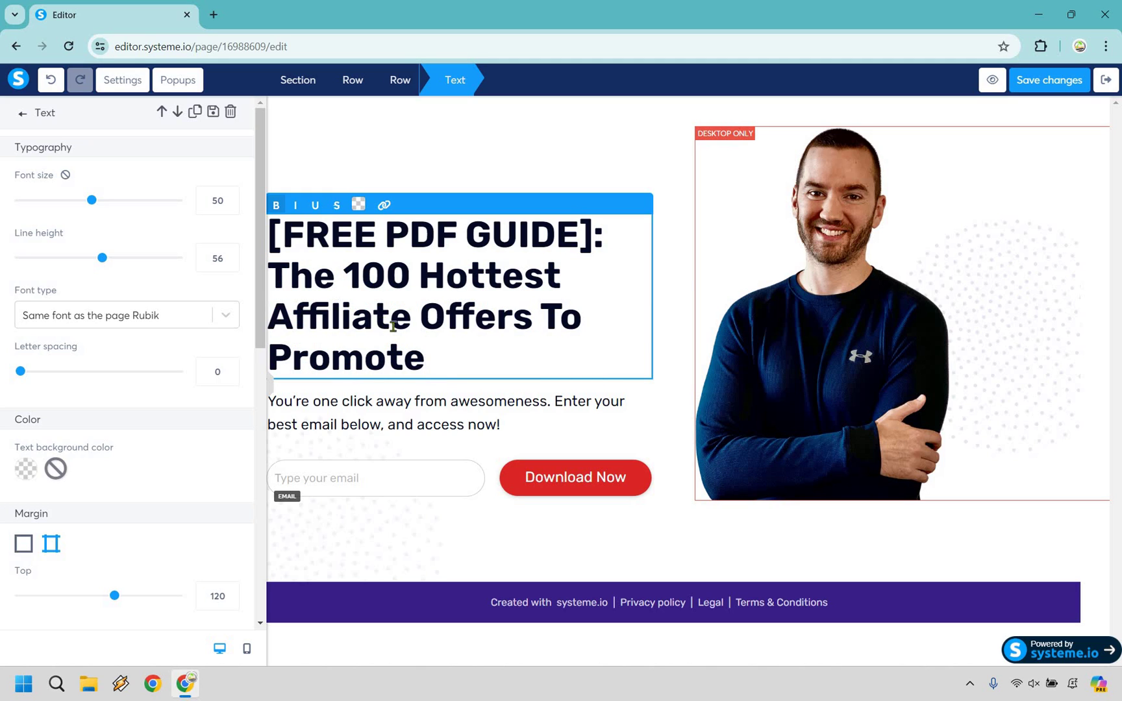
# Replace the text under the headline with "Enter your best email and it will be sent to your inbox.".
pyautogui.click(439, 404)
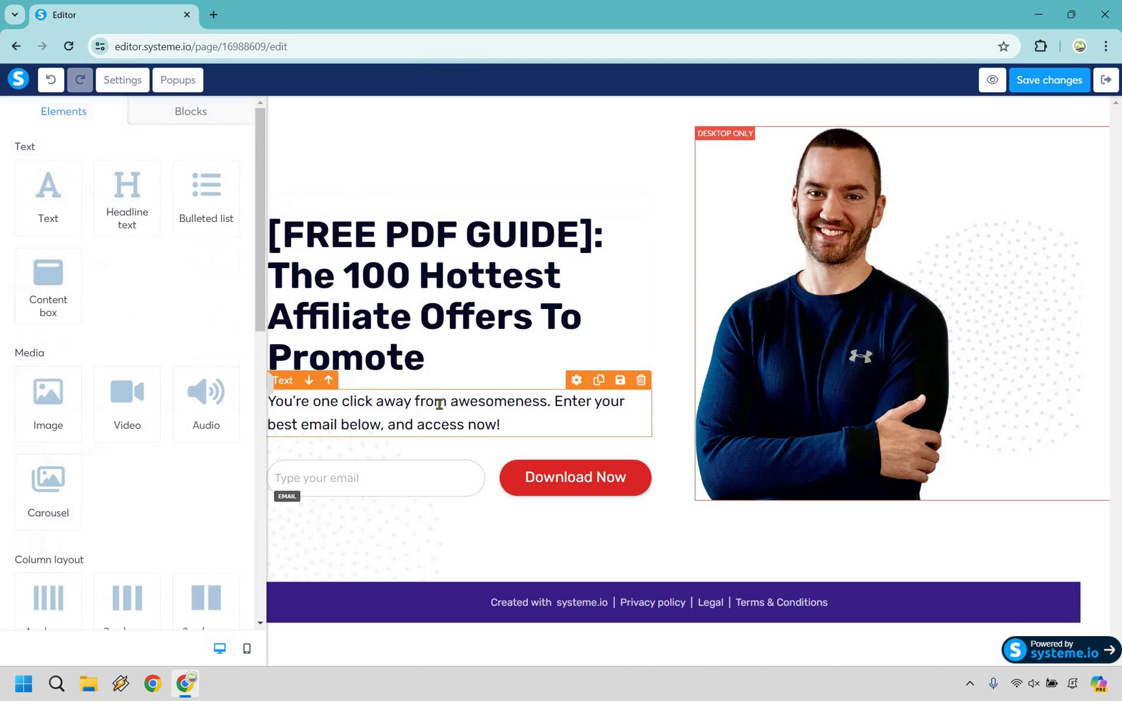
pyautogui.click(439, 404)
pyautogui.tripleClick(439, 404)
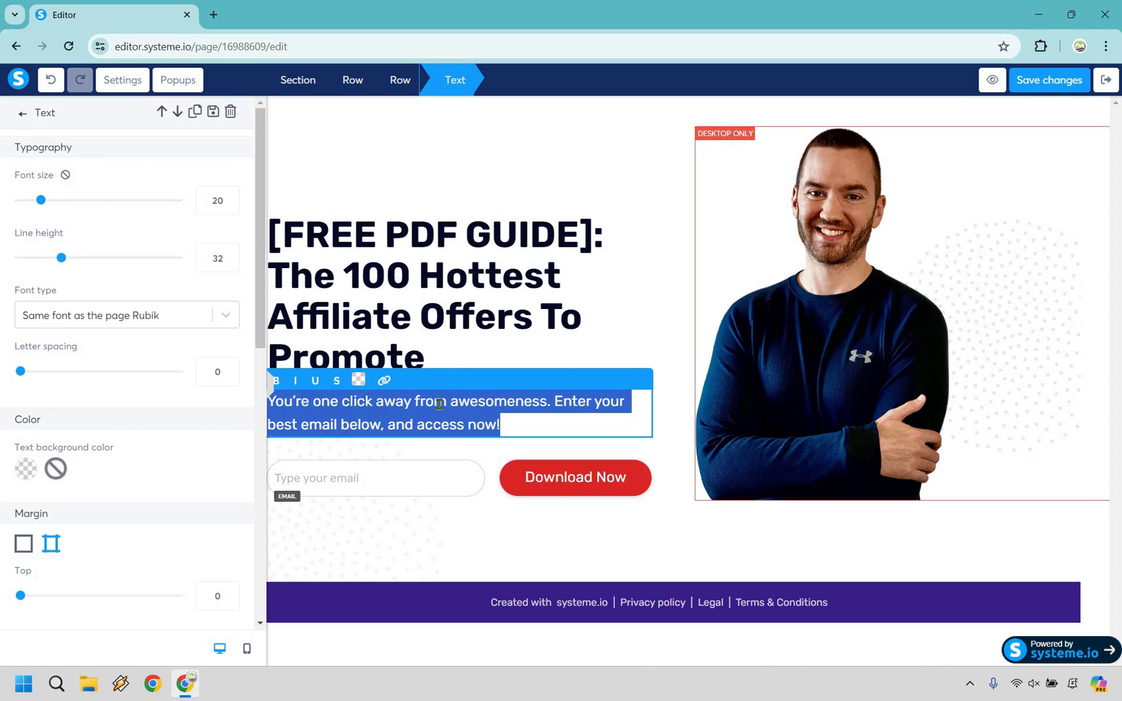
pyautogui.write('Enter your best email and it will be sent to your inbox.')
pyautogui.click(652, 542)
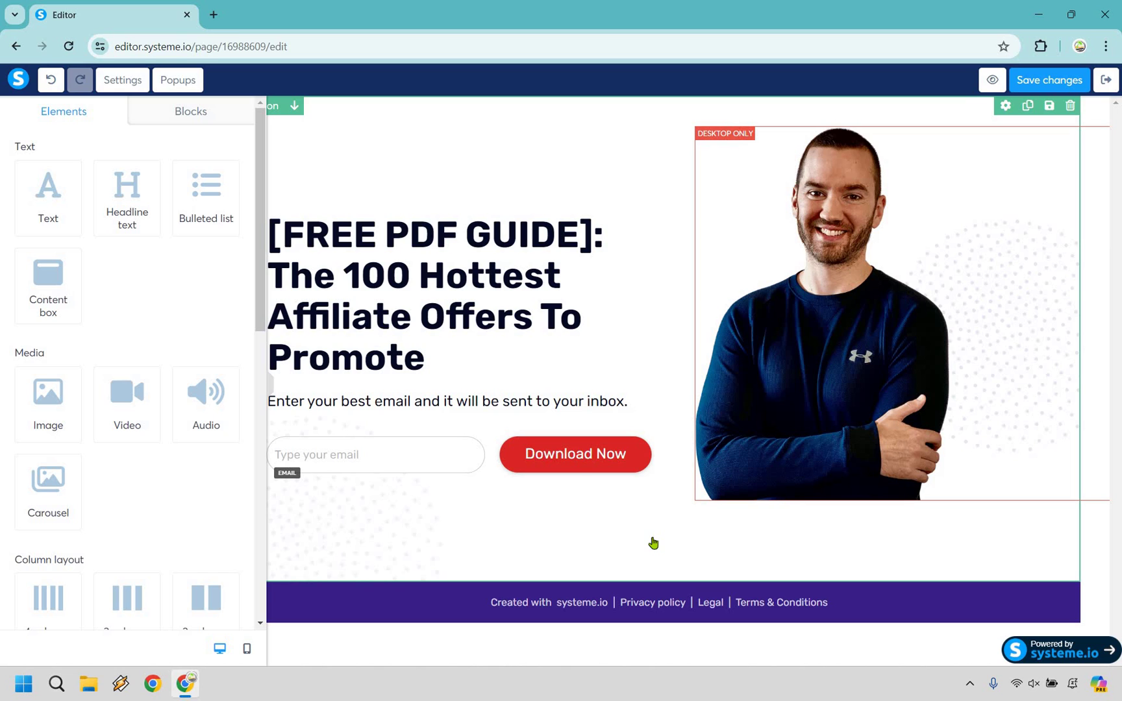
# Set the Download Now button to submit the form and redirect users to the next step after contact registration.
pyautogui.click(585, 461)
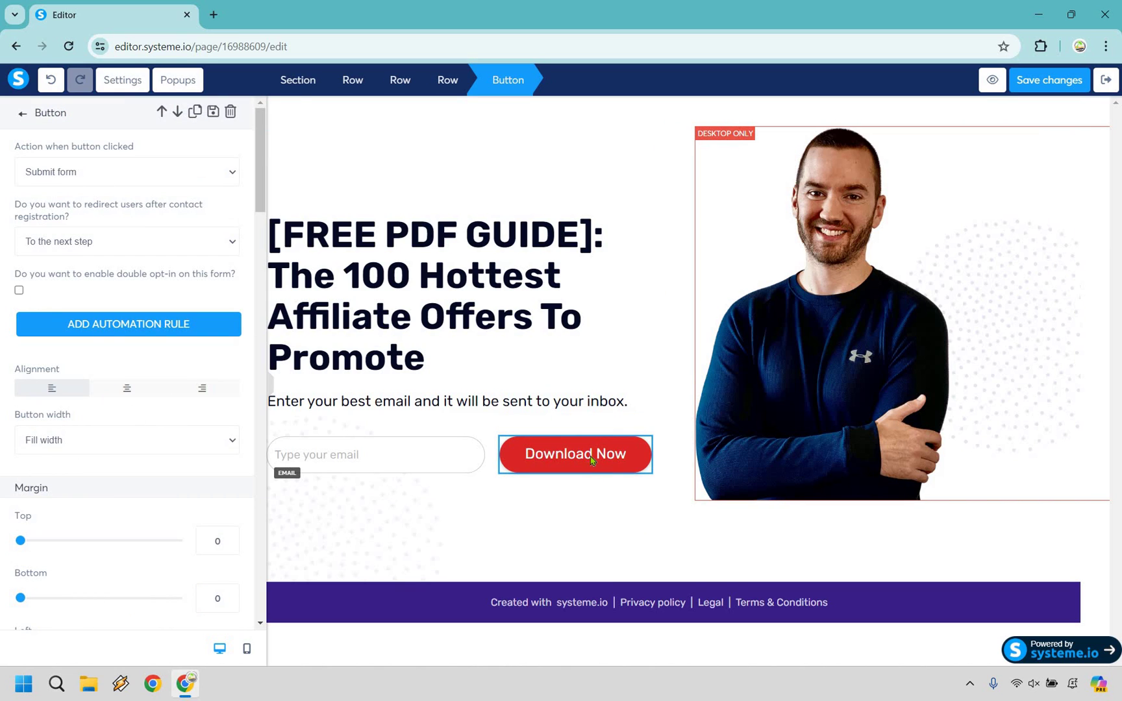
pyautogui.click(119, 171)
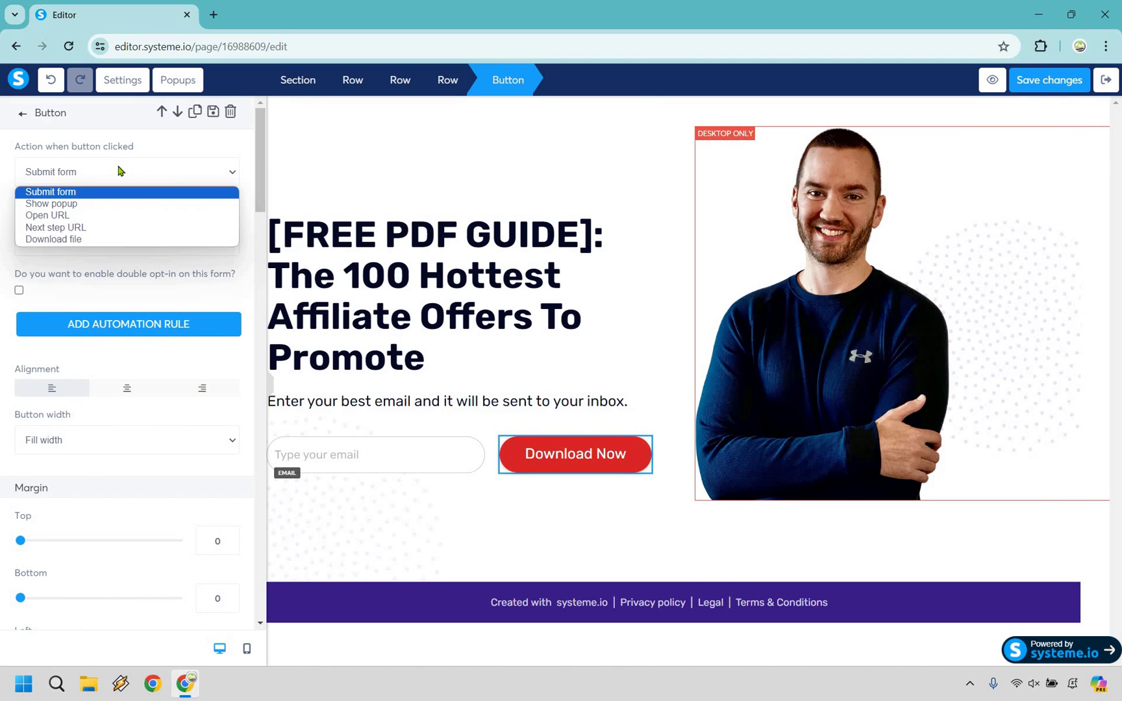
pyautogui.click(120, 191)
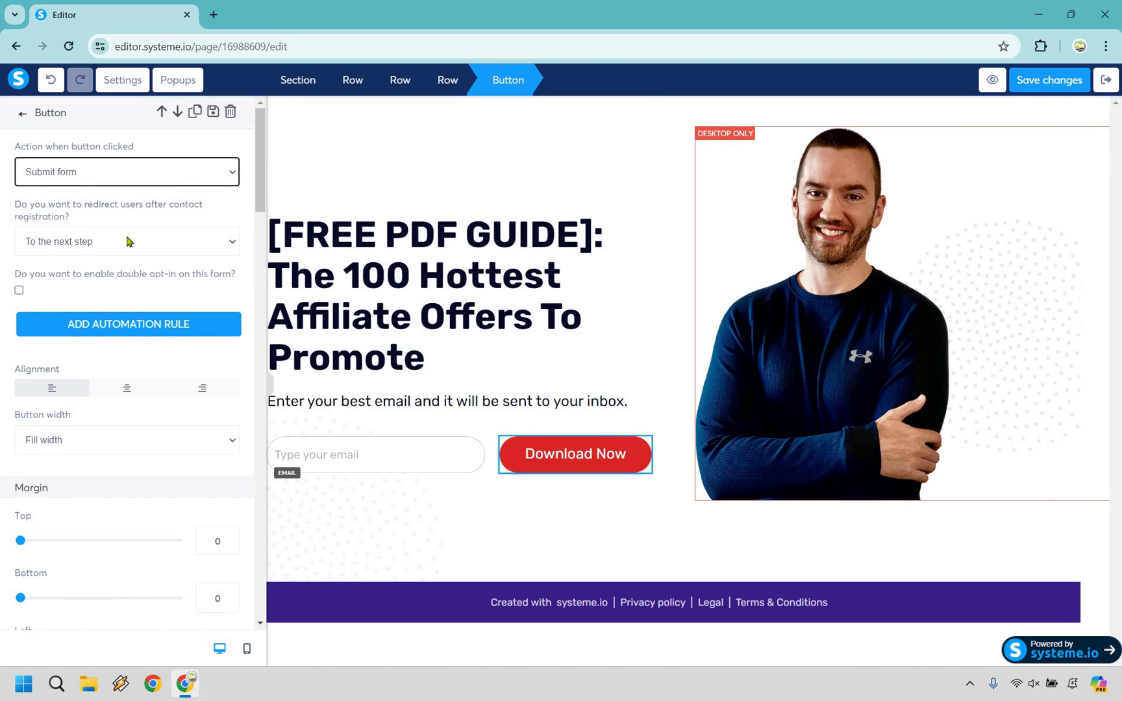
pyautogui.click(128, 241)
pyautogui.click(134, 217)
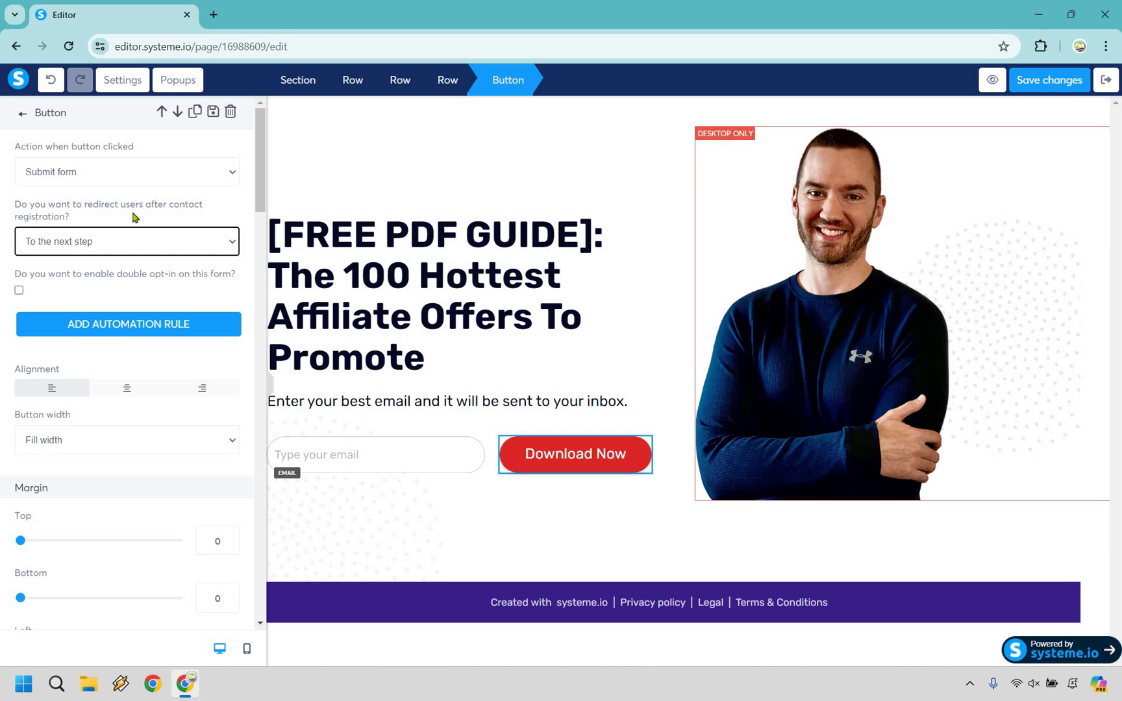
pyautogui.click(133, 218)
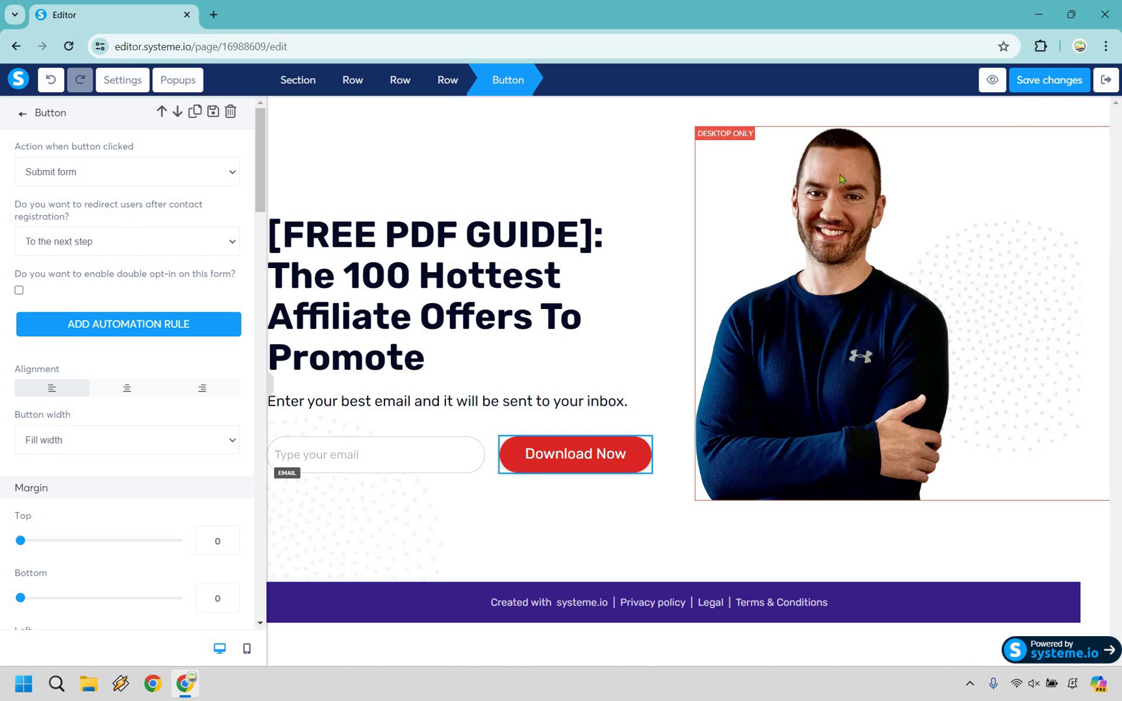
# Save the squeeze page and check its preview, closing the preview when done.
pyautogui.click(1040, 89)
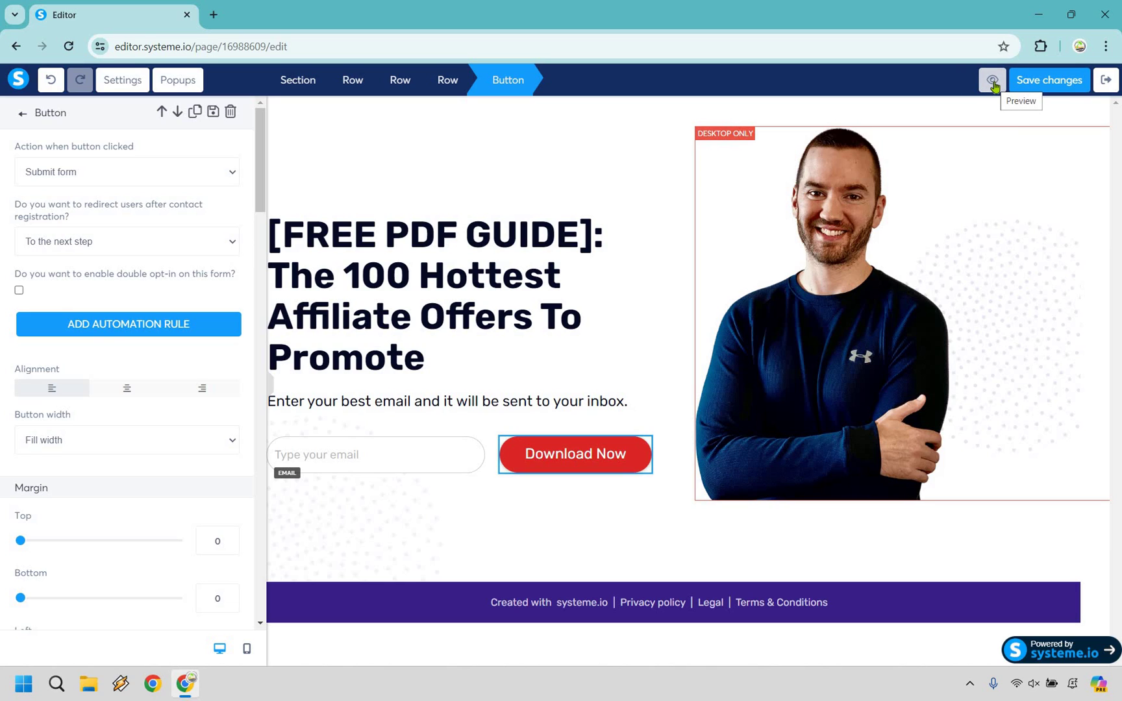
pyautogui.click(994, 83)
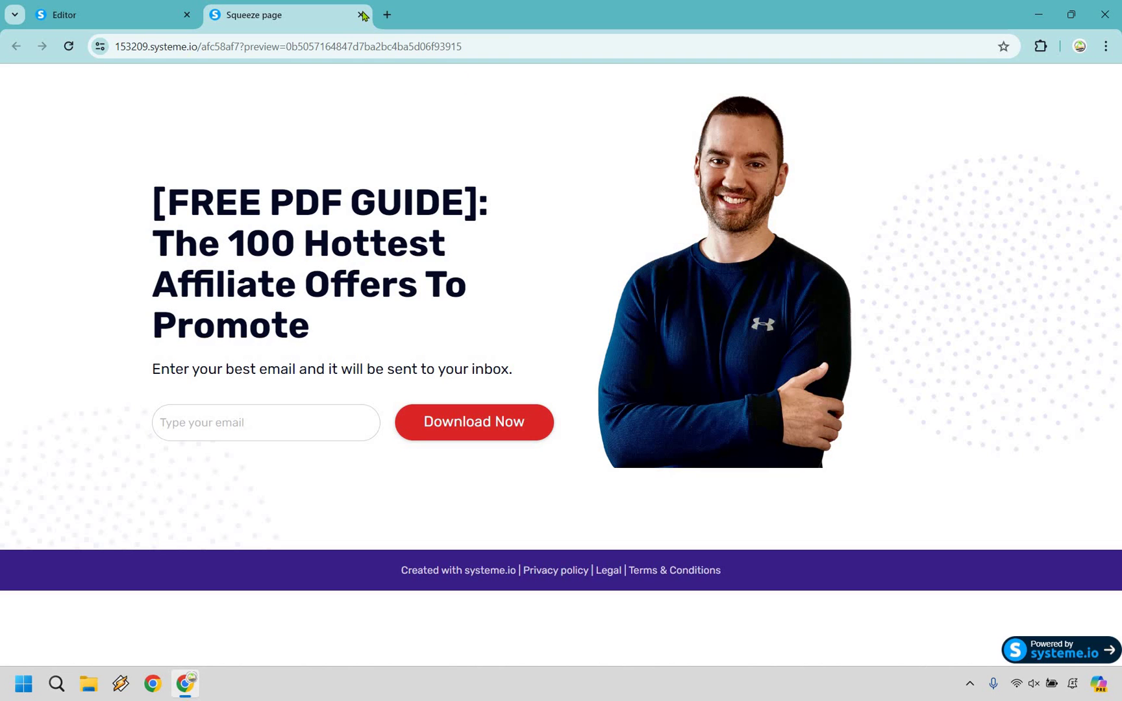
pyautogui.hotkey('ctrl', 'w')
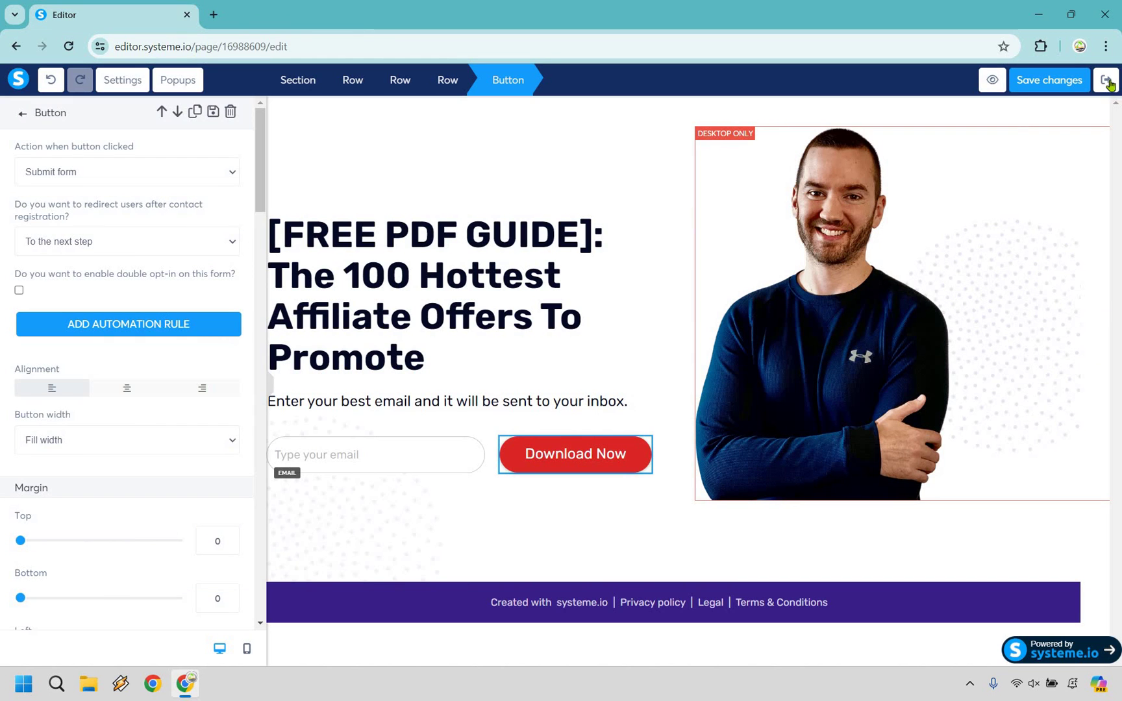
# Return to the funnel steps and select the light "Thanks for purchasing!" template with the Read Our Blog button for the Thank You / Download Page.
pyautogui.click(1108, 83)
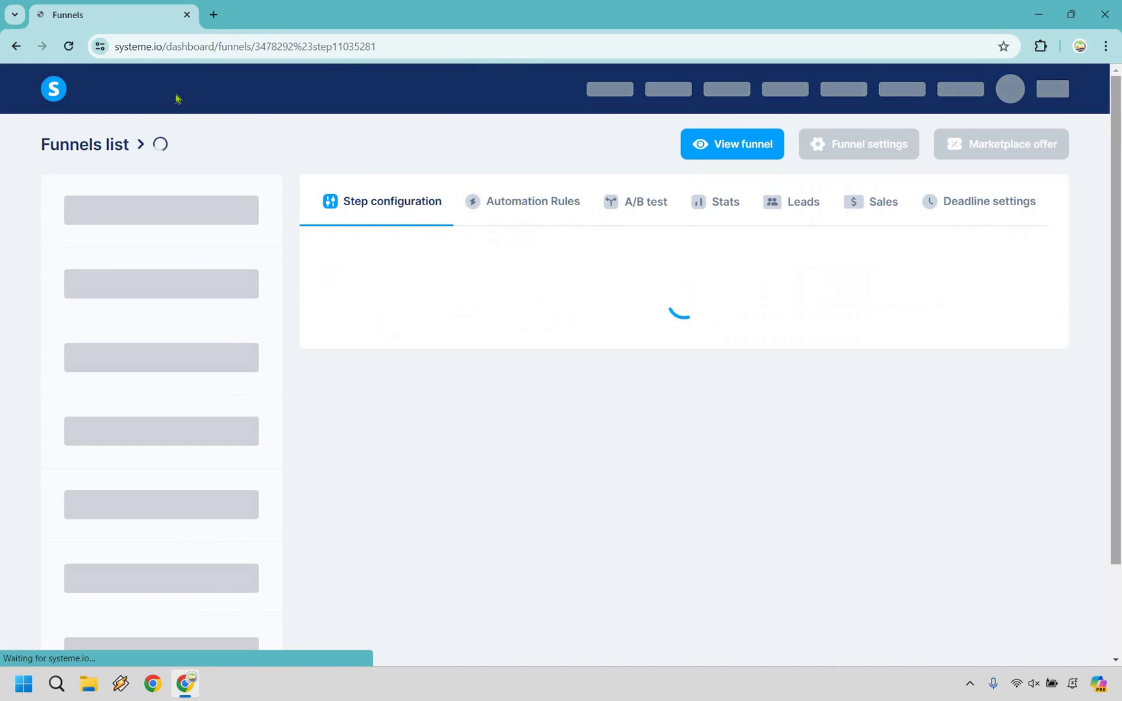
pyautogui.click(150, 263)
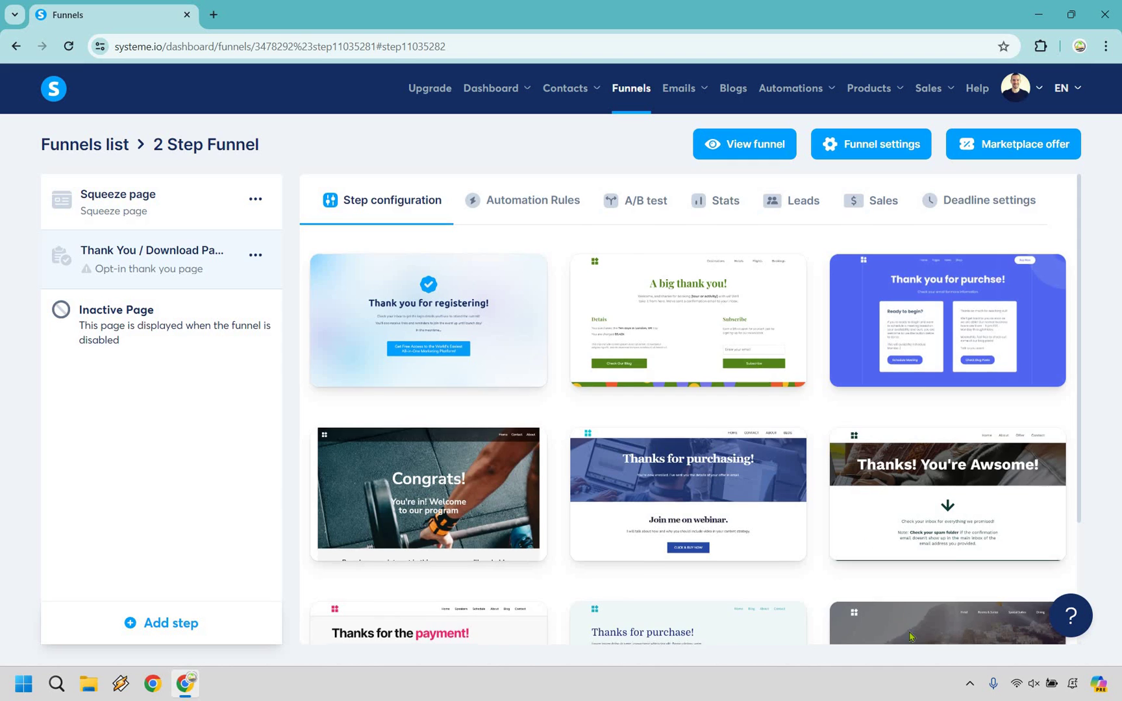
pyautogui.scroll(-3, 889, 583)
pyautogui.click(907, 592)
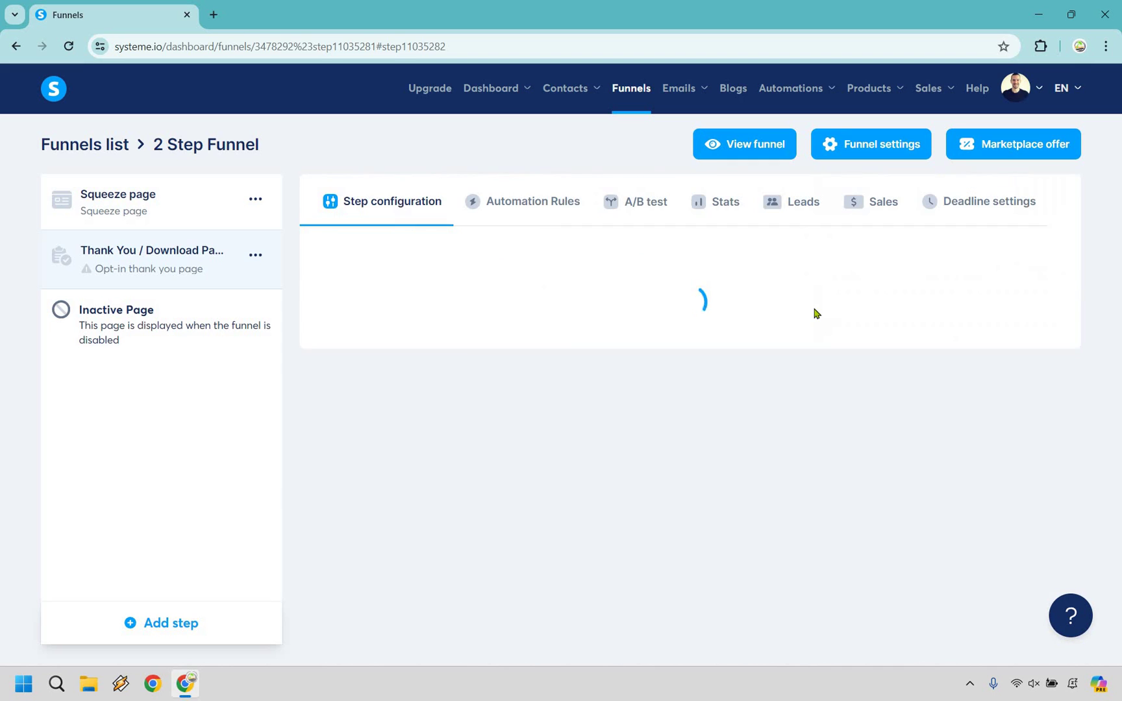
pyautogui.scroll(-6, 812, 286)
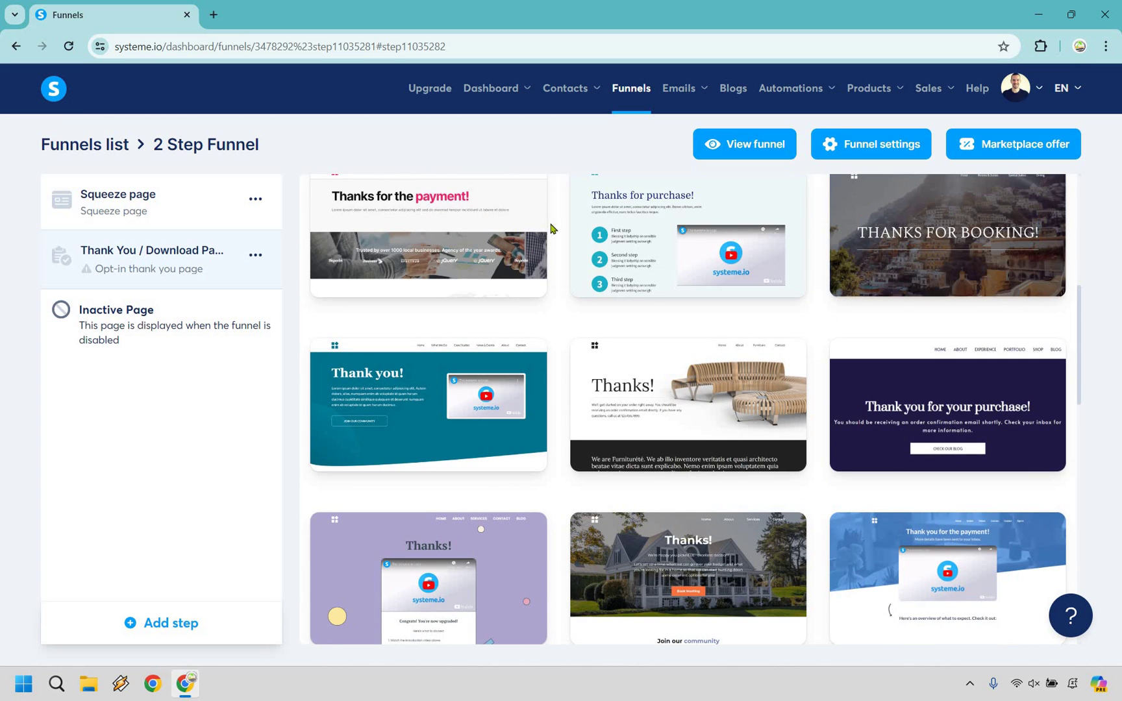
pyautogui.scroll(-7, 779, 247)
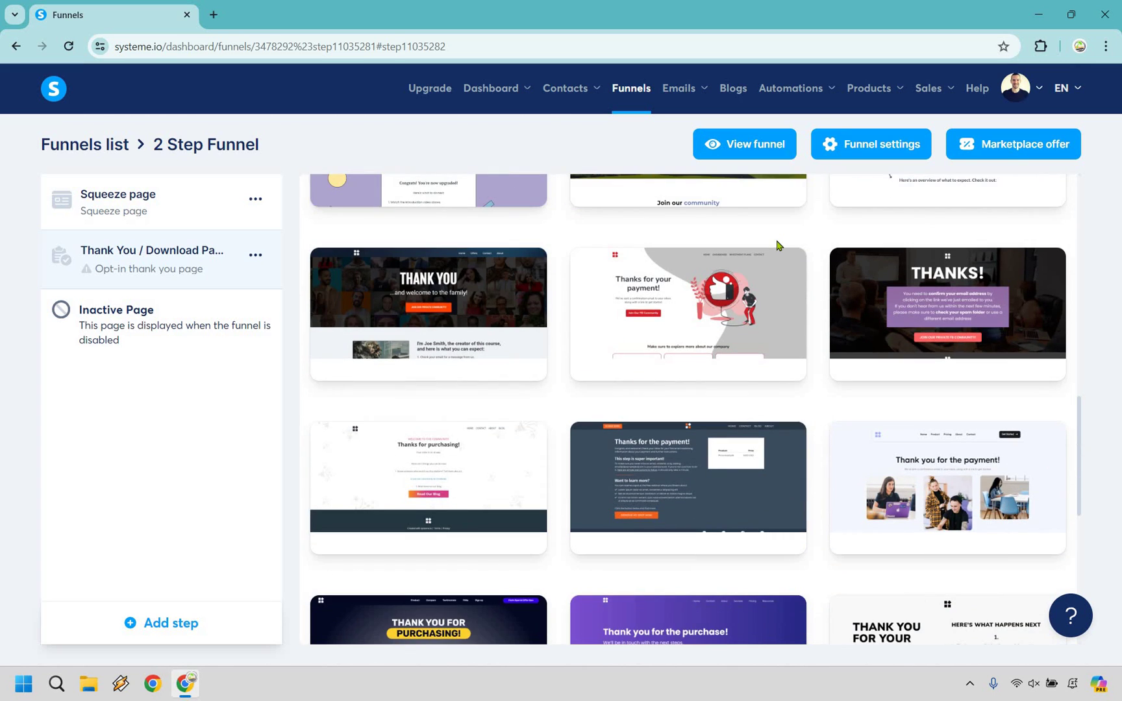
pyautogui.scroll(-2, 778, 246)
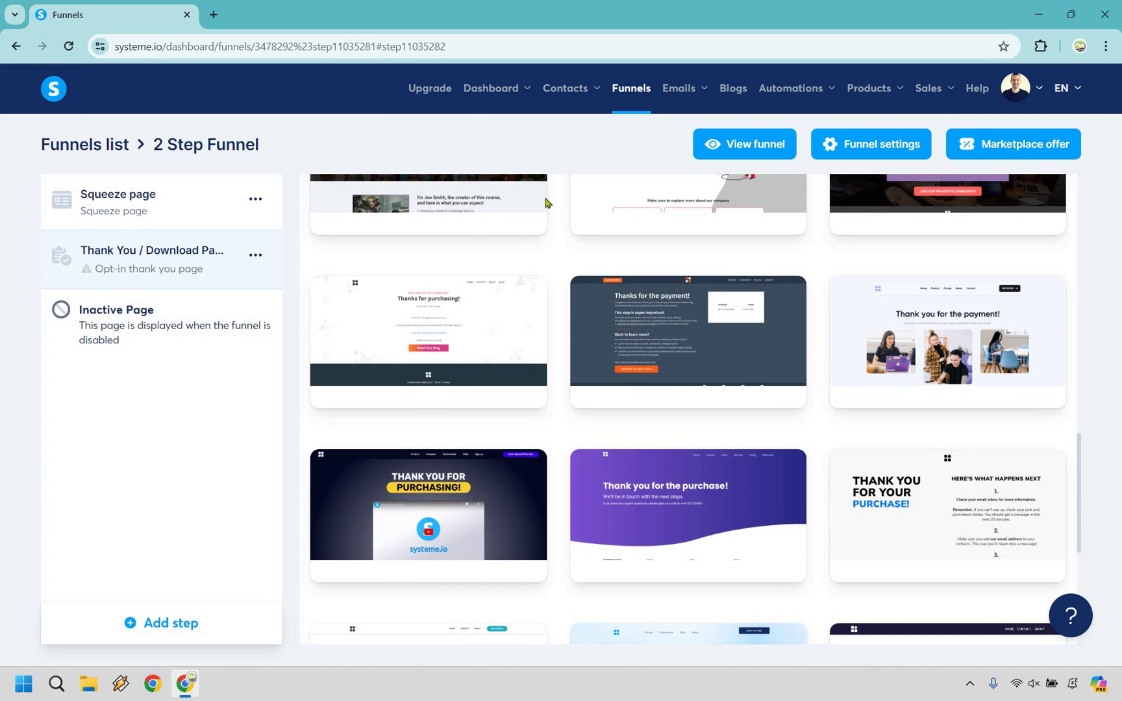
pyautogui.moveTo(457, 397)
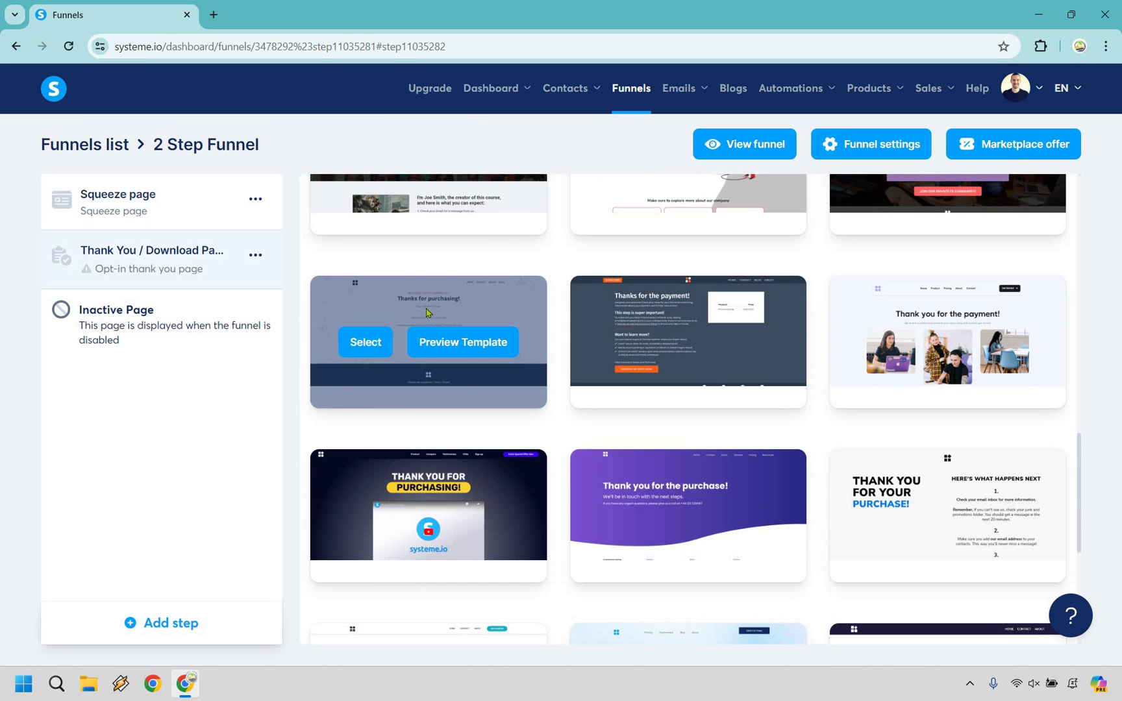
pyautogui.click(366, 345)
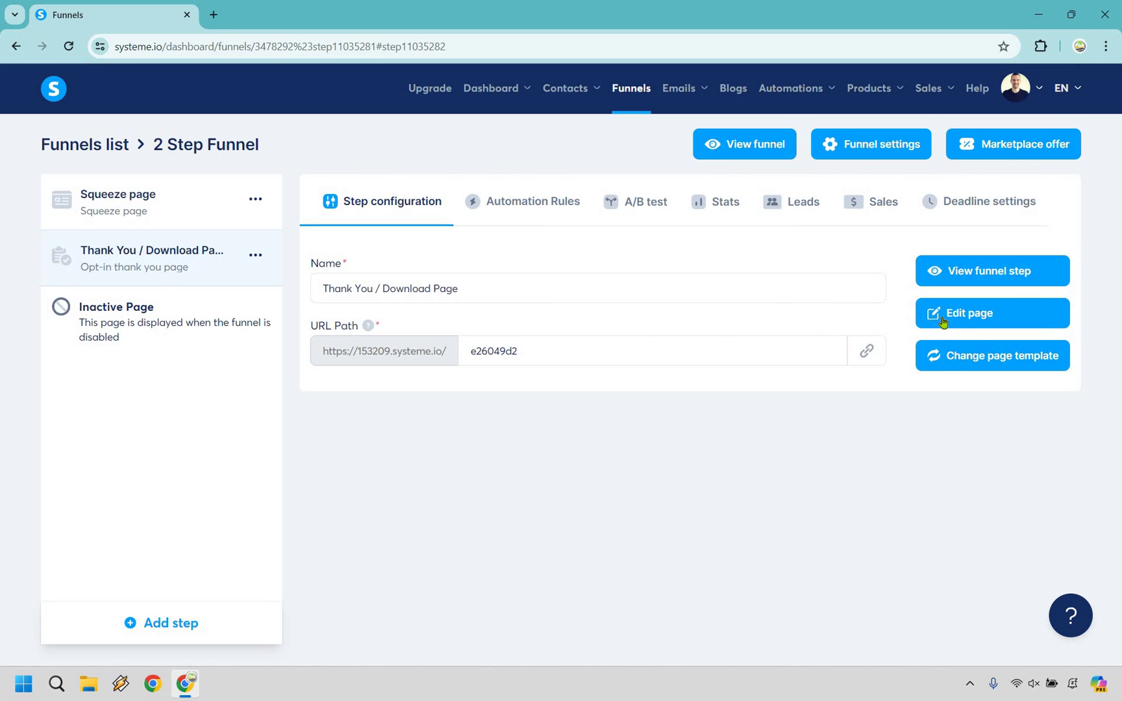
# Open the thank-you page for editing and delete the navigation menu, the header logo and the "WELCOME TO THE COMMUNITY!" text.
pyautogui.click(942, 322)
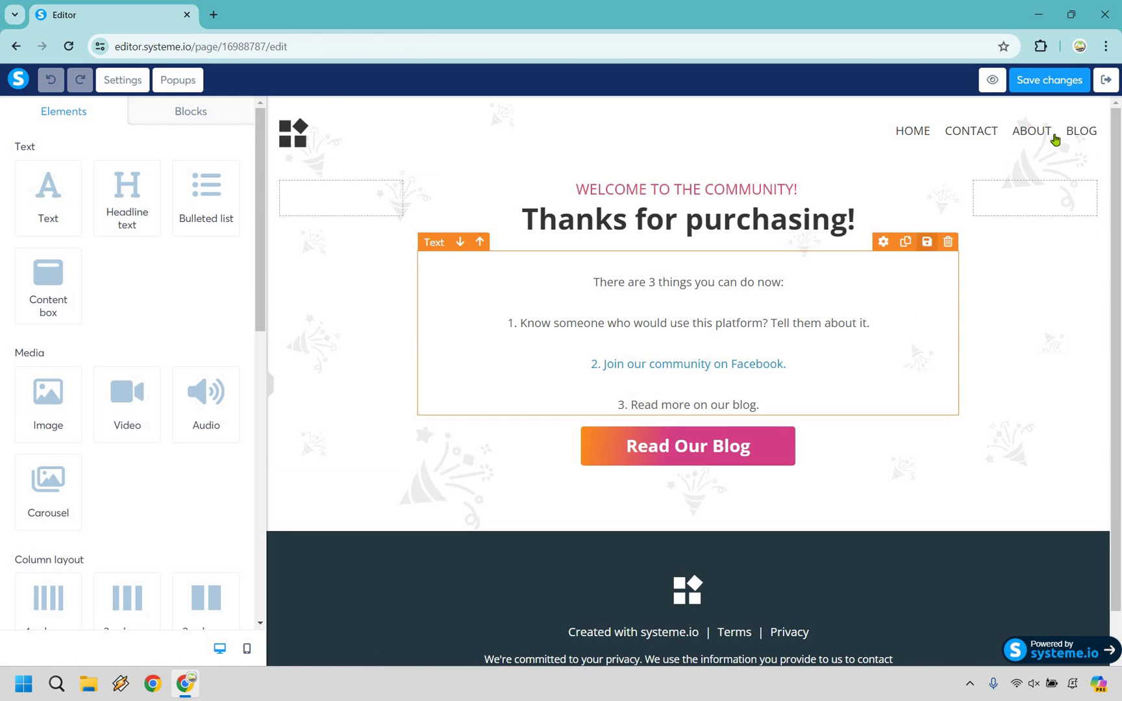
pyautogui.click(1085, 136)
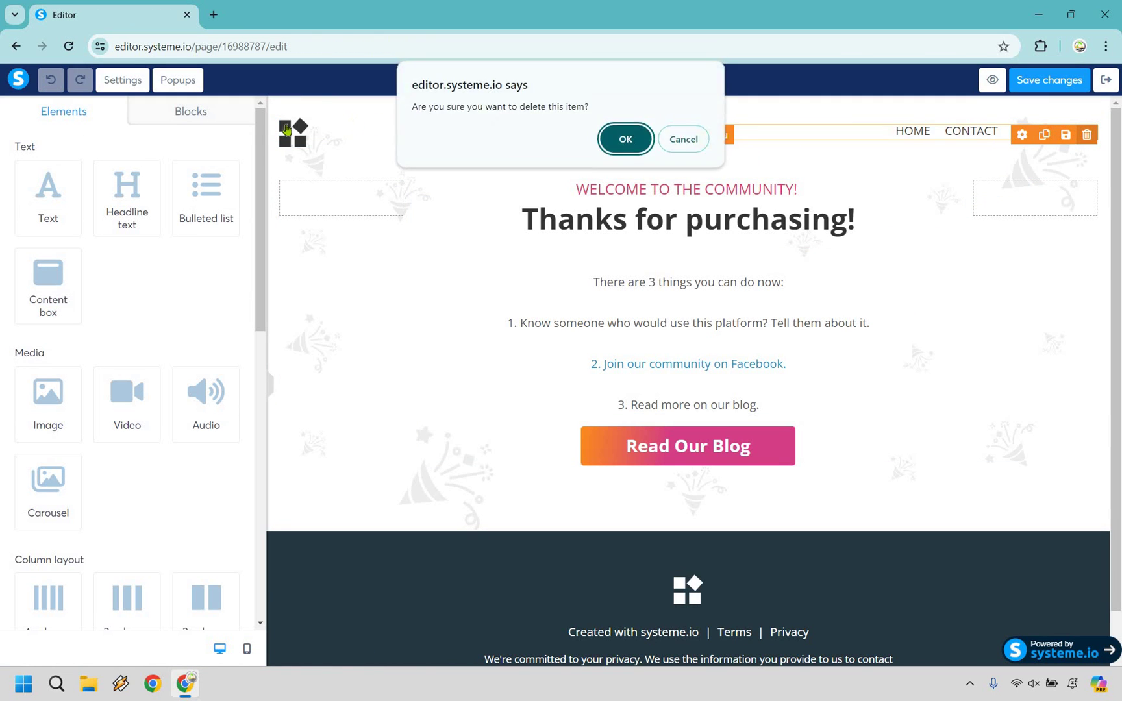
pyautogui.press('Return')
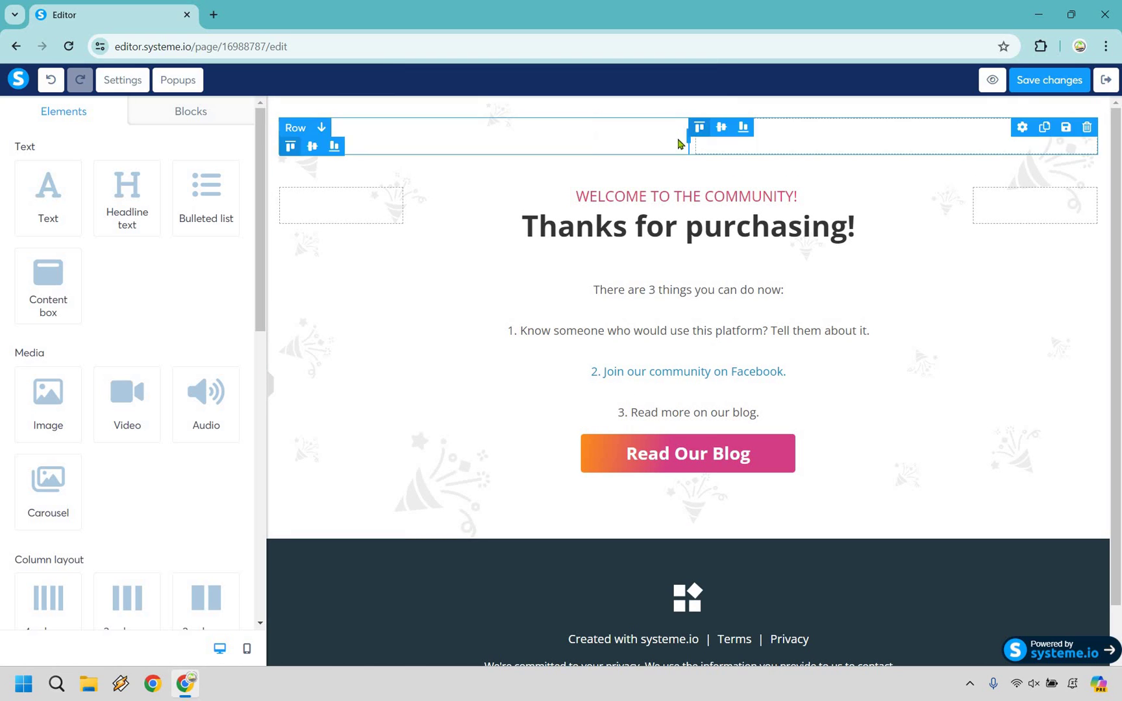
pyautogui.click(671, 126)
pyautogui.press('Return')
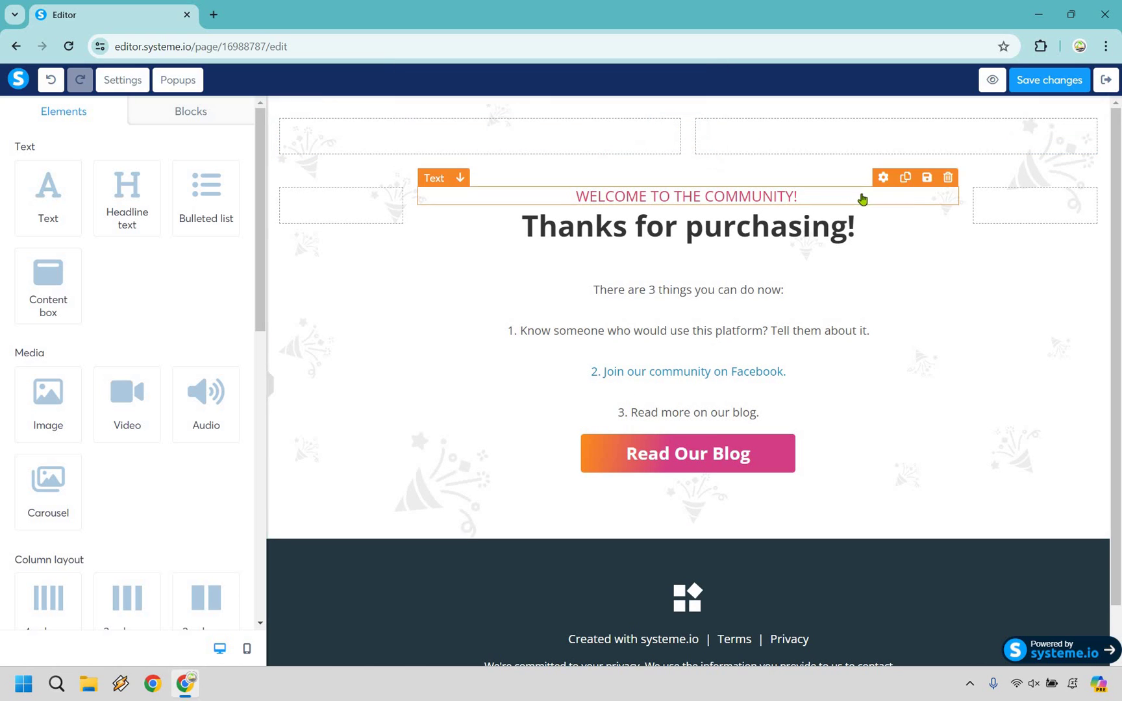
pyautogui.press('Delete')
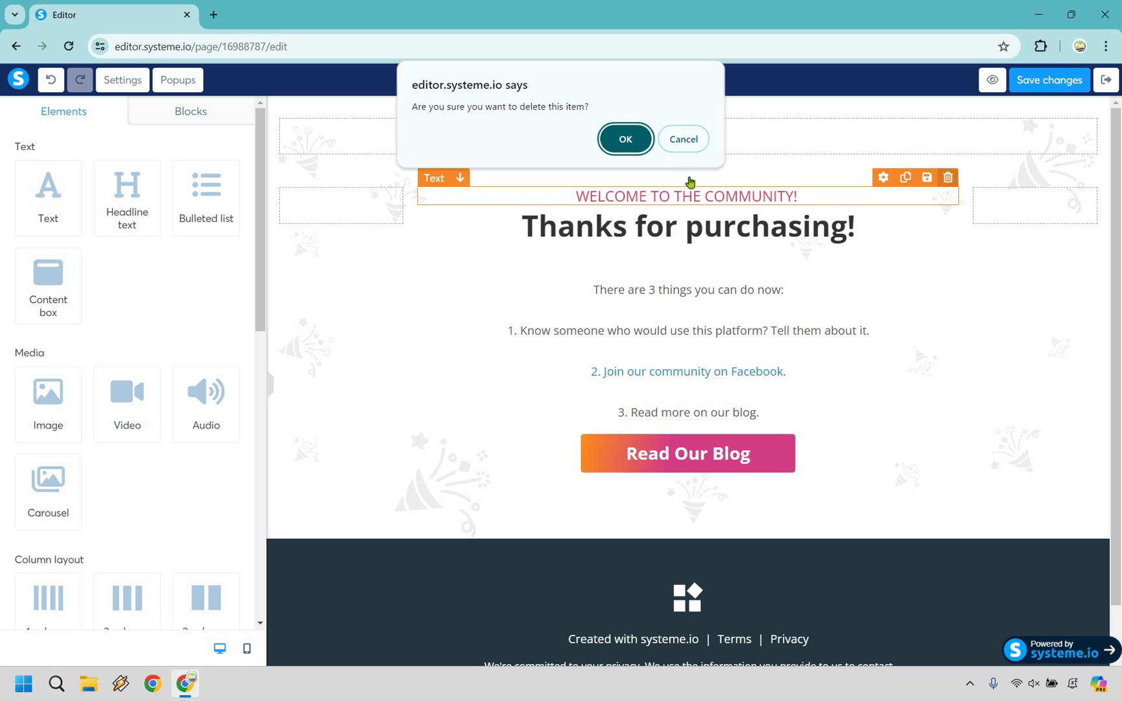
pyautogui.press('Return')
# Change the headline to "Thanks for opting in!" and replace the body text beneath it with "Watch the video below for the next step...".
pyautogui.click(709, 205)
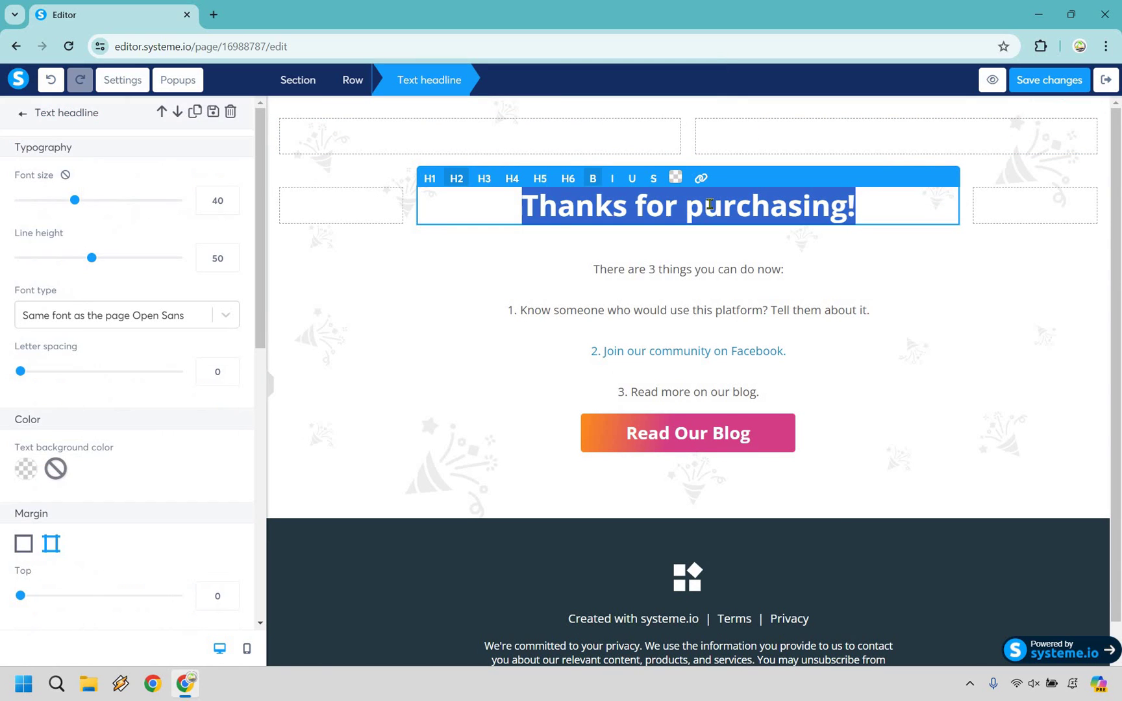
pyautogui.write('Thanks for opting in!')
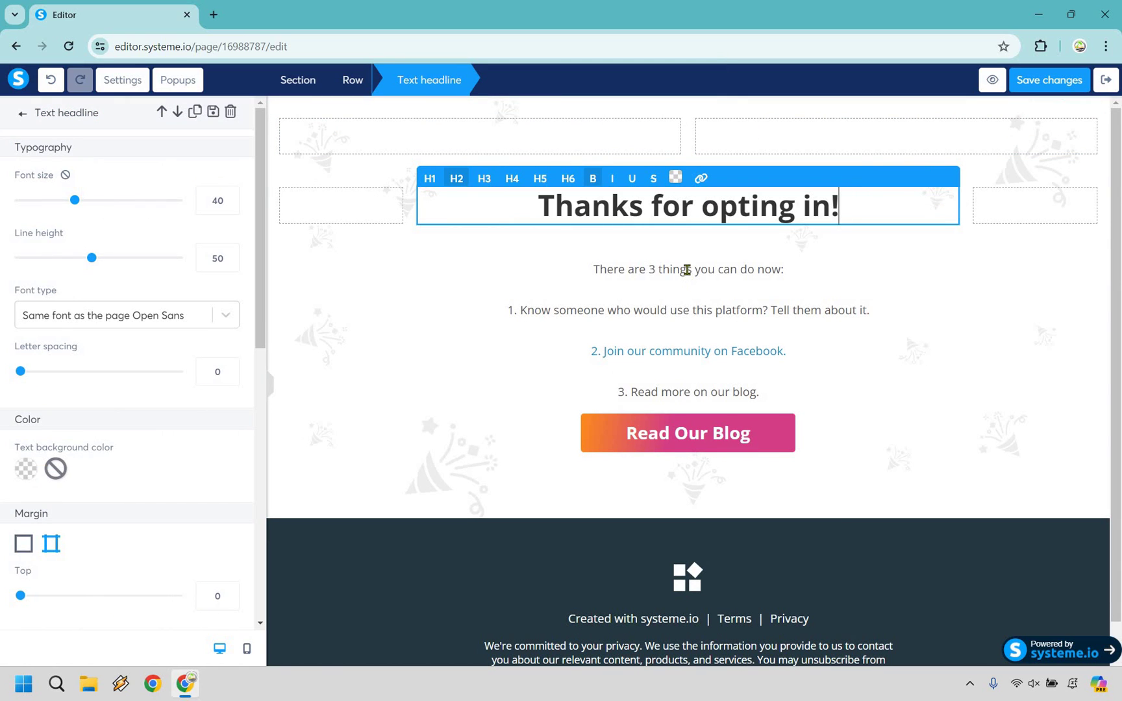
pyautogui.click(687, 269)
pyautogui.tripleClick(686, 269)
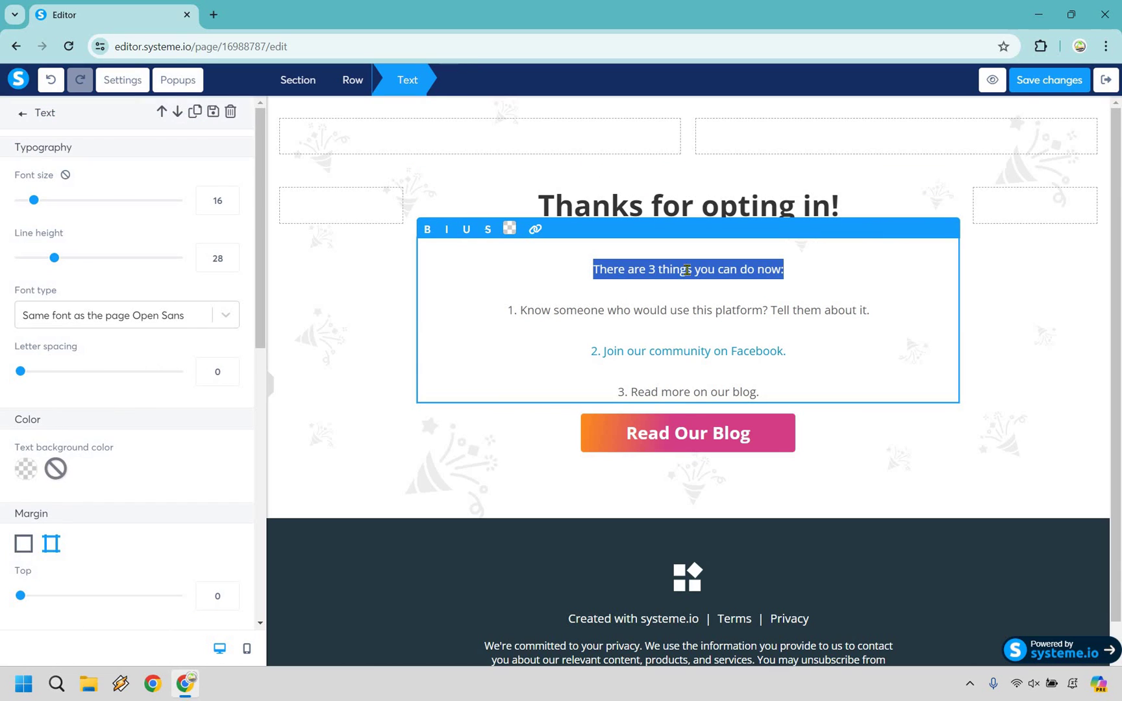
pyautogui.hotkey('ctrl', 'a')
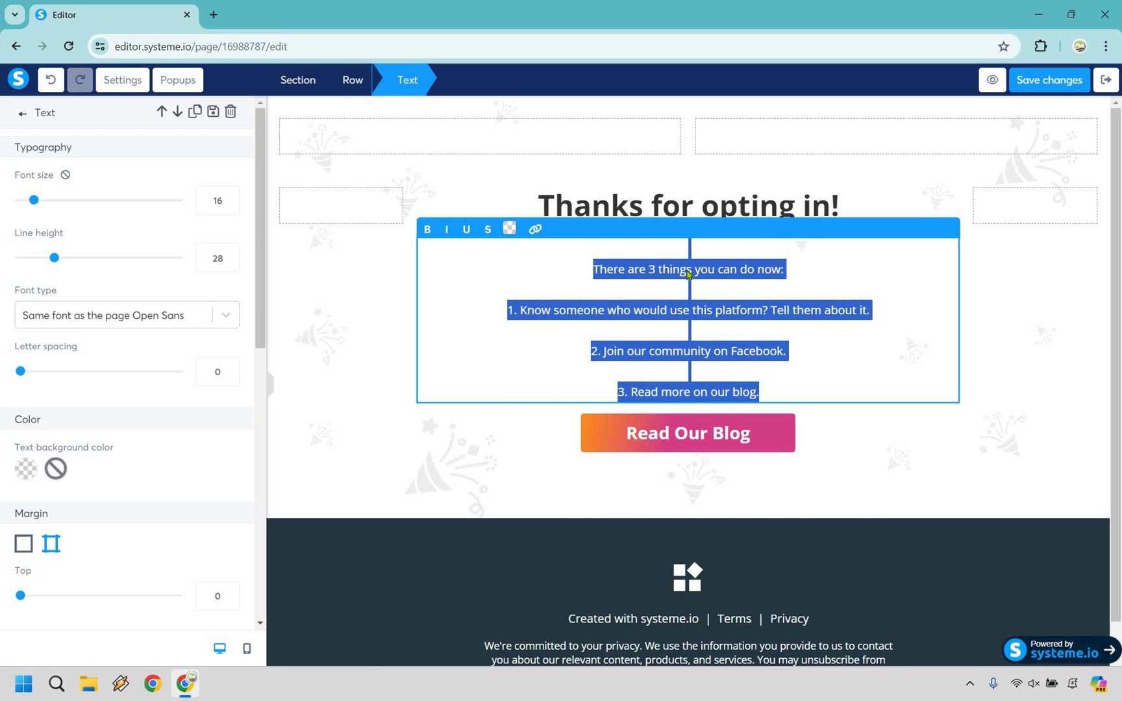
pyautogui.write('Watch the video below for the next step...')
pyautogui.press('Escape')
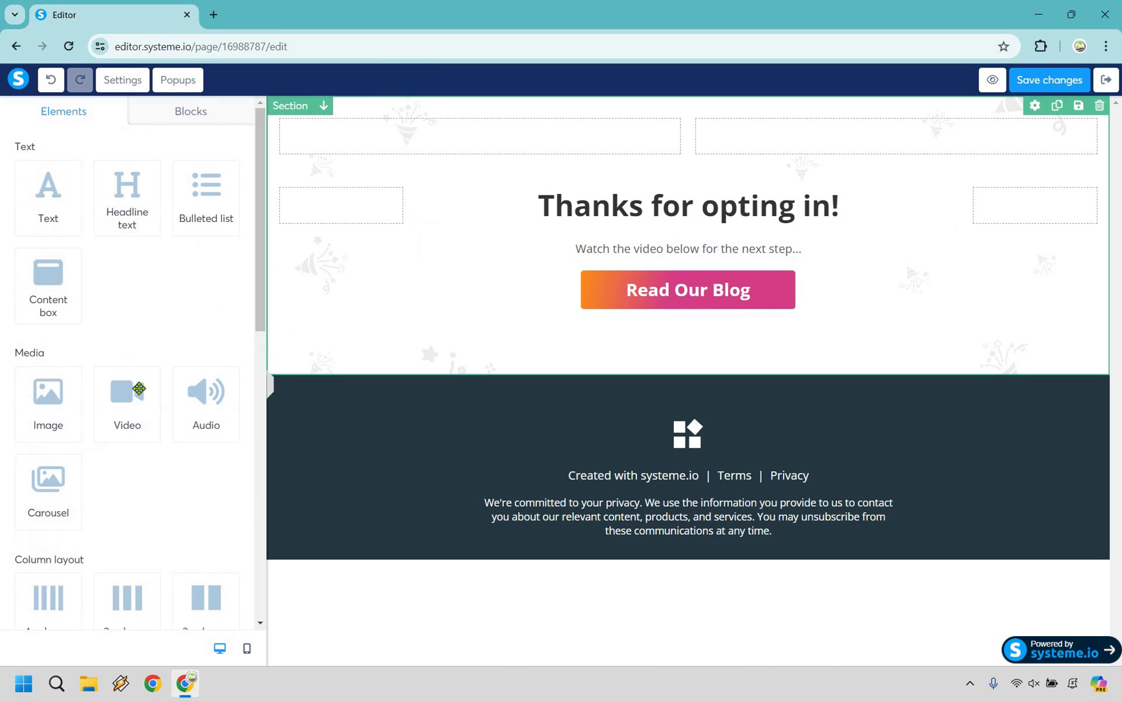
# Add a video element between the body text and the Read Our Blog button, and set the button's top margin to 35.
pyautogui.moveTo(128, 400); pyautogui.dragTo(1054, 385)
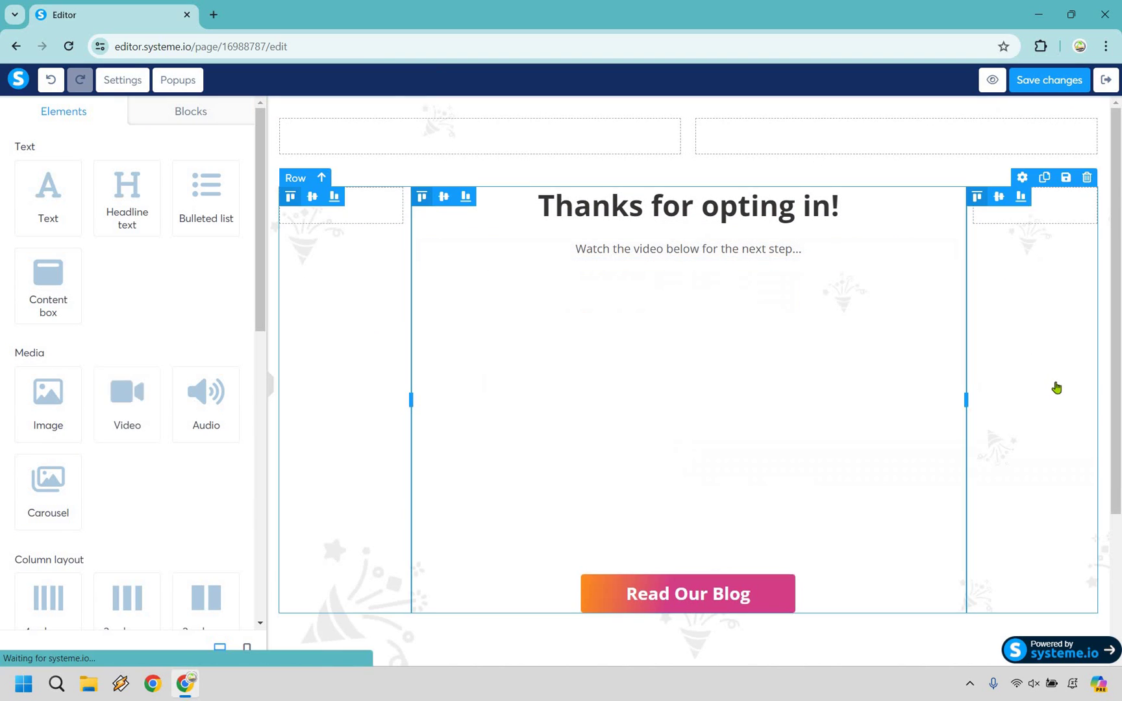
pyautogui.scroll(-2, 744, 375)
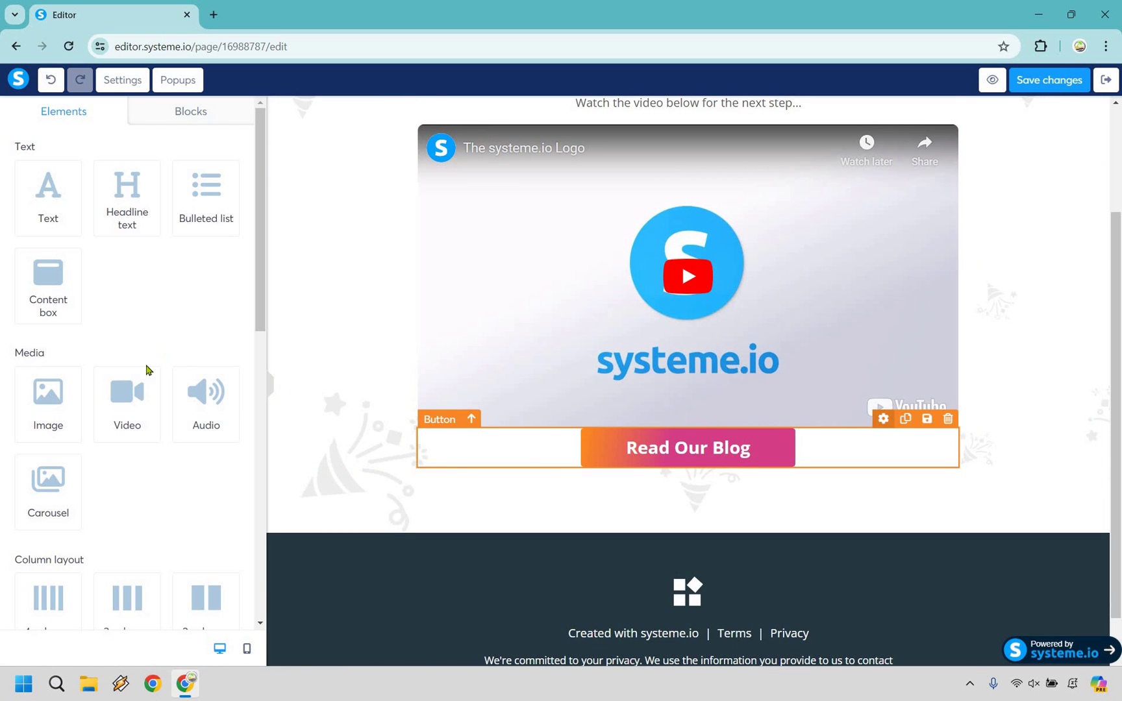
pyautogui.scroll(-1, 20, 458)
pyautogui.click(48, 459)
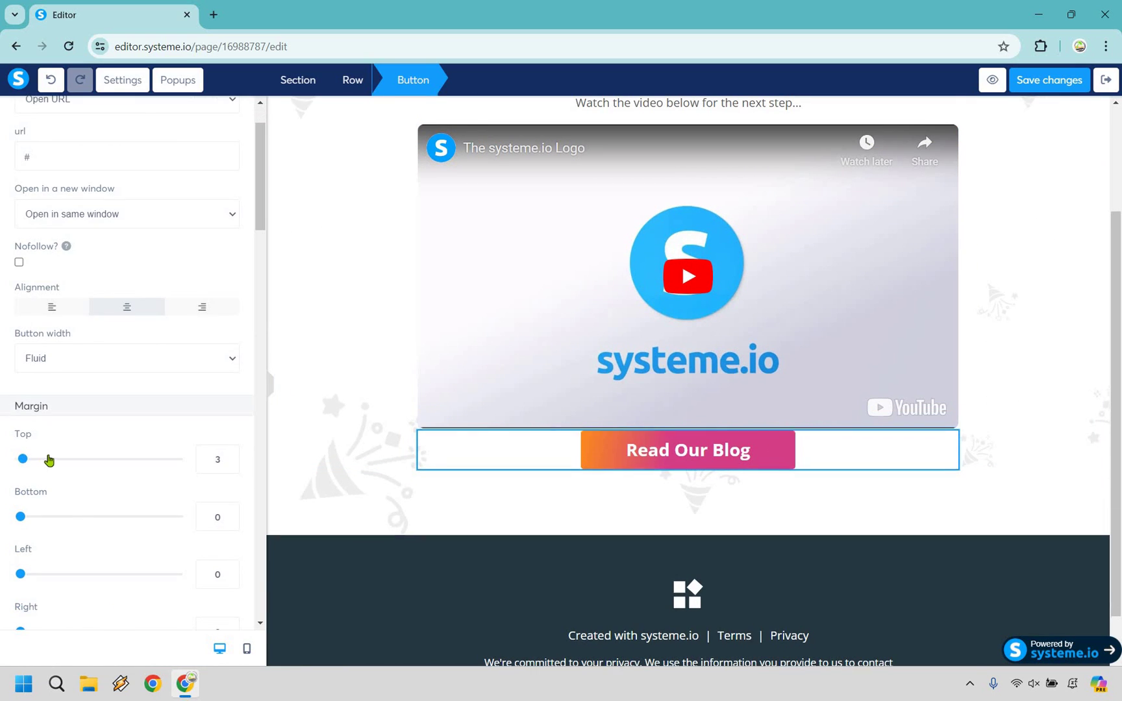
pyautogui.scroll(1, 116, 182)
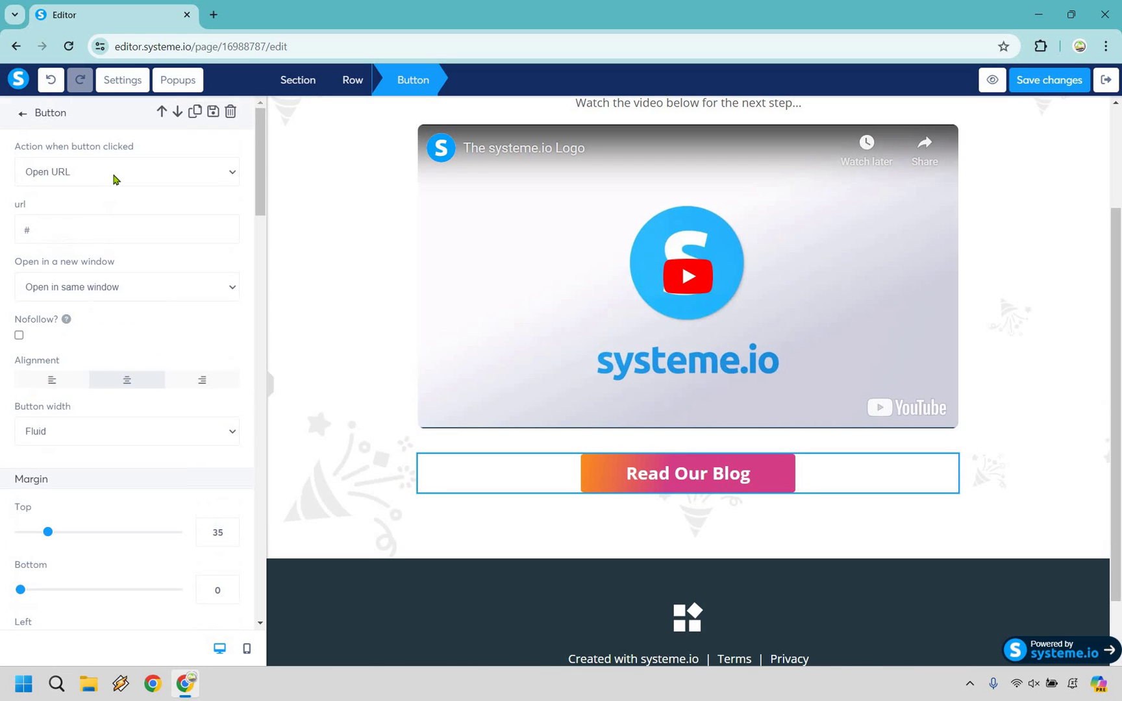
pyautogui.tripleClick(76, 236)
pyautogui.write('www.yoururl.com')
pyautogui.click(128, 297)
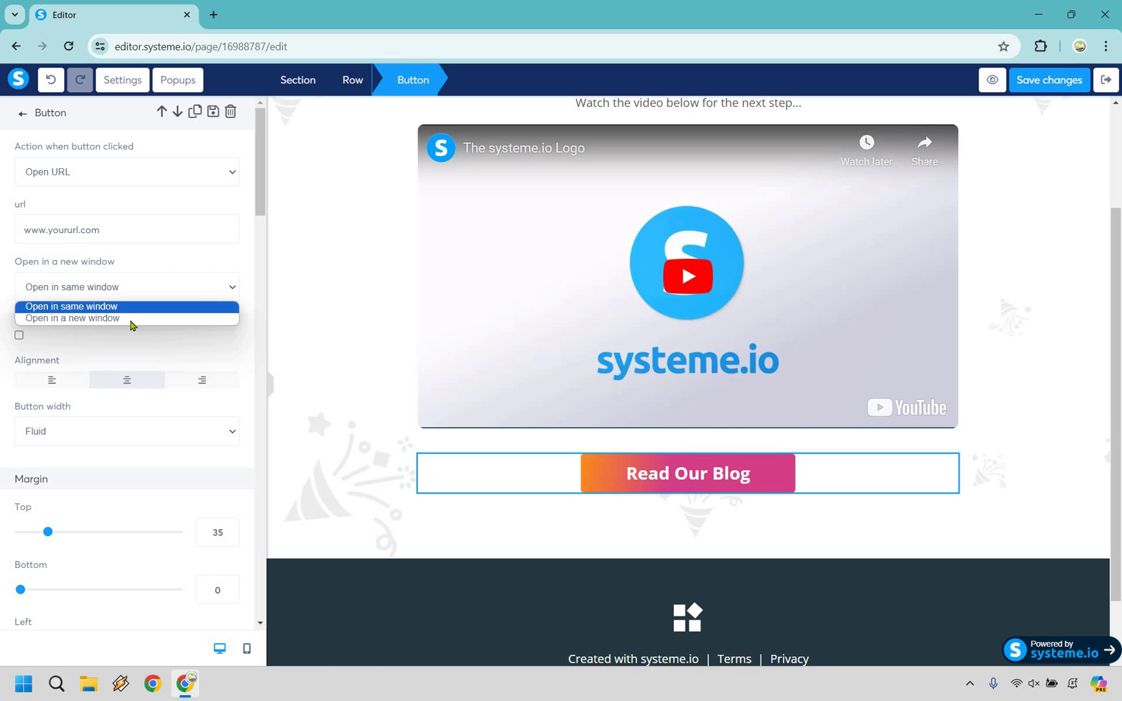
pyautogui.click(140, 318)
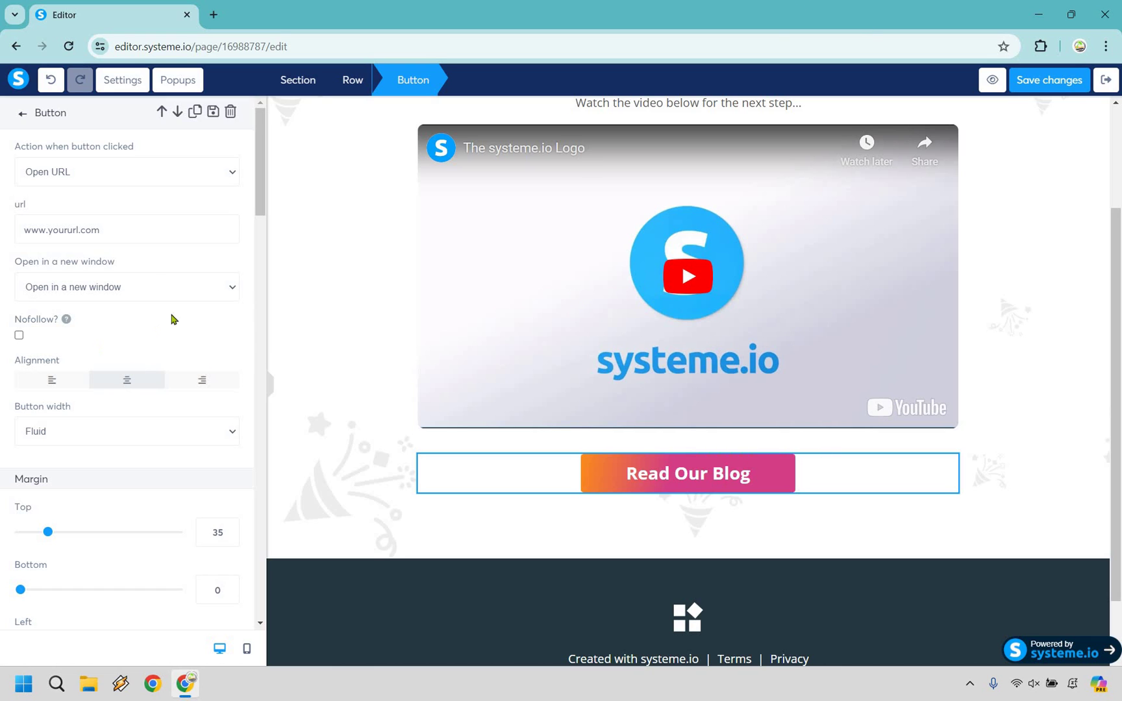
# Change the Read Our Blog button's text to "Click Here To Continue".
pyautogui.scroll(-5, 130, 438)
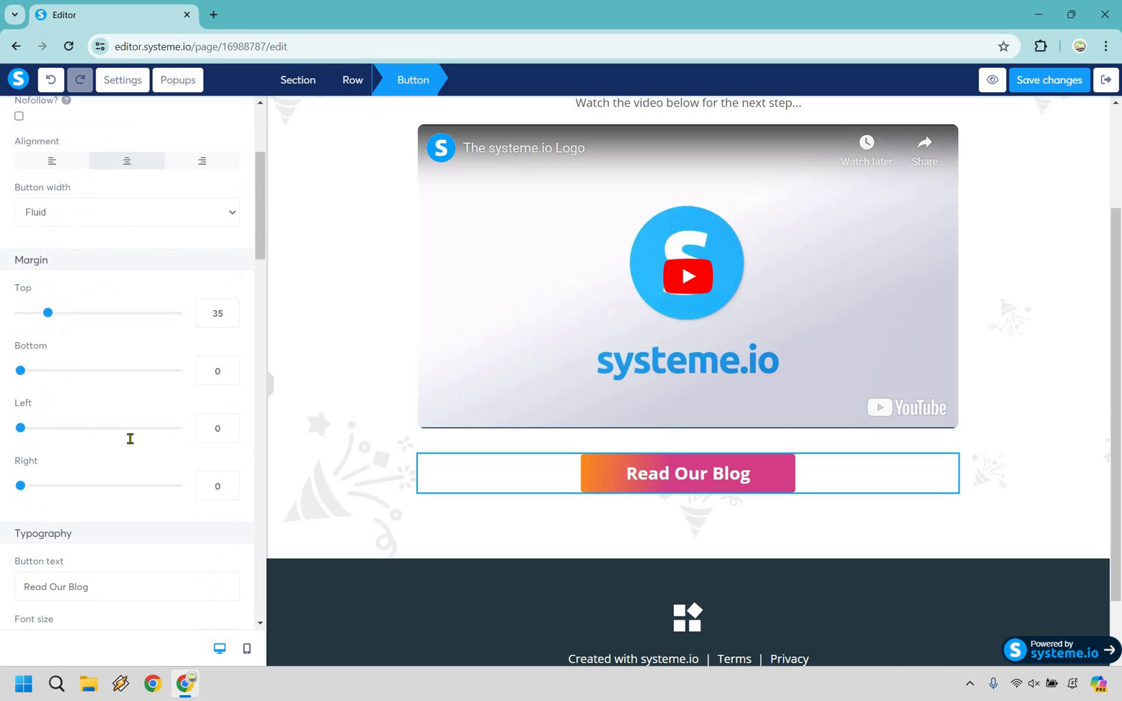
pyautogui.scroll(-1, 130, 439)
pyautogui.tripleClick(130, 440)
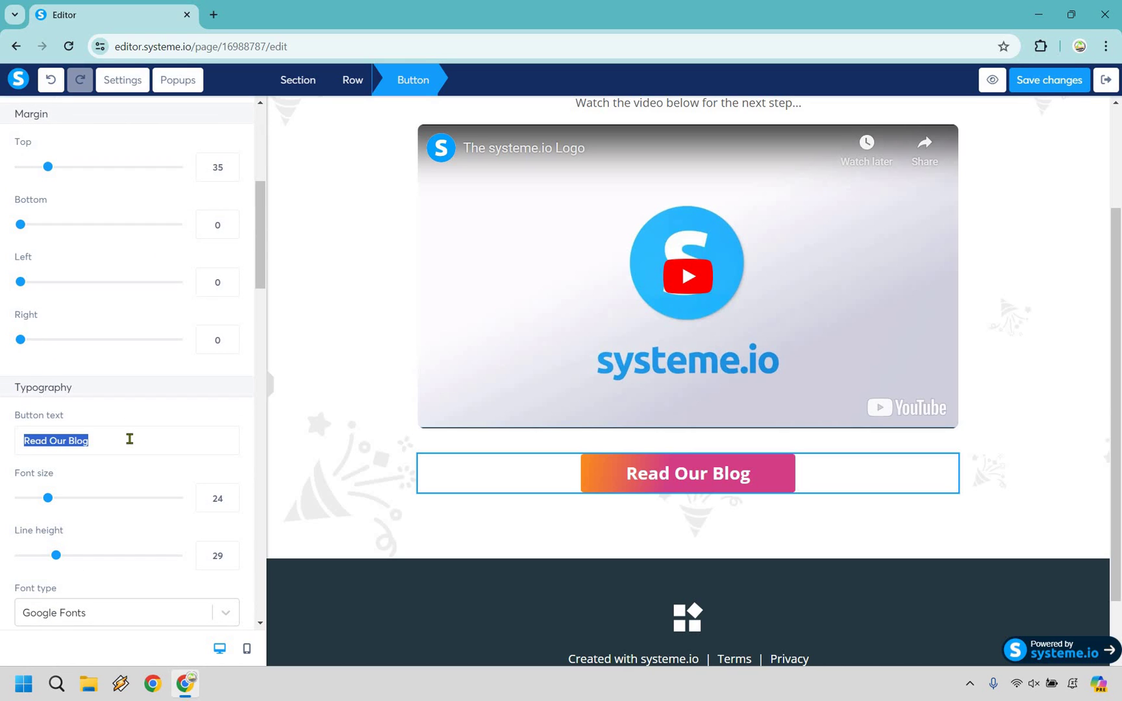
pyautogui.write('Click Here T')
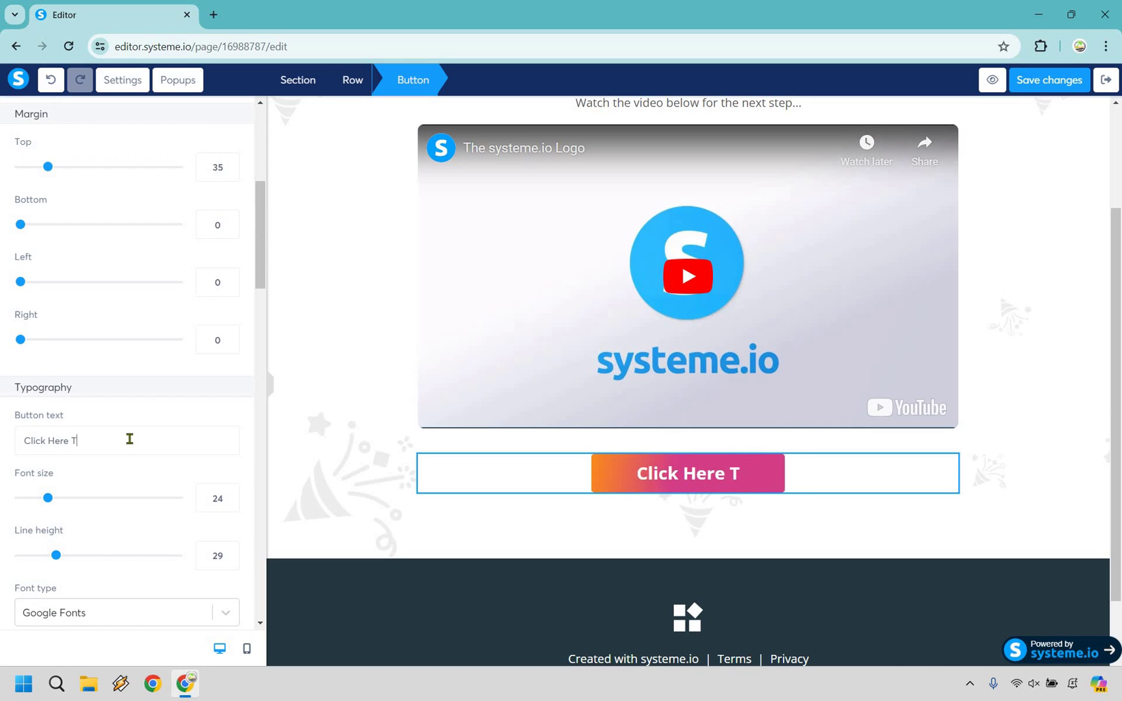
pyautogui.write('o Continue')
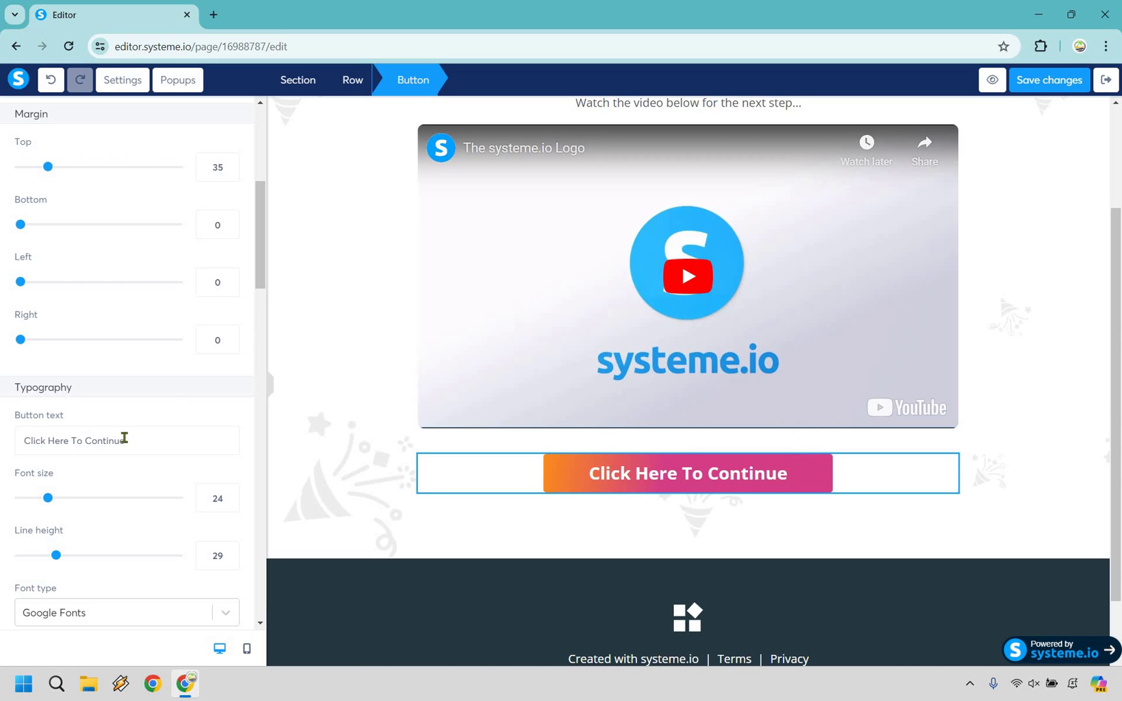
pyautogui.click(1050, 292)
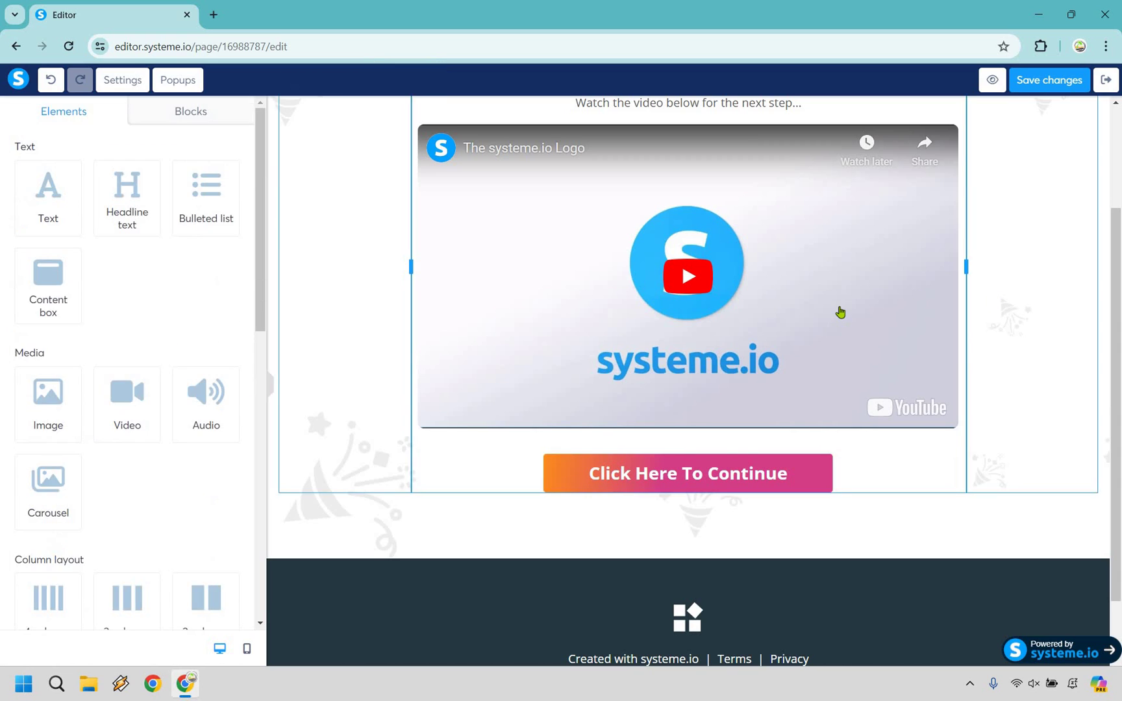
# Switch the video element to the Upload file type and insert 1080p.mp4 from the previously uploaded videos.
pyautogui.scroll(1, 839, 313)
pyautogui.click(734, 293)
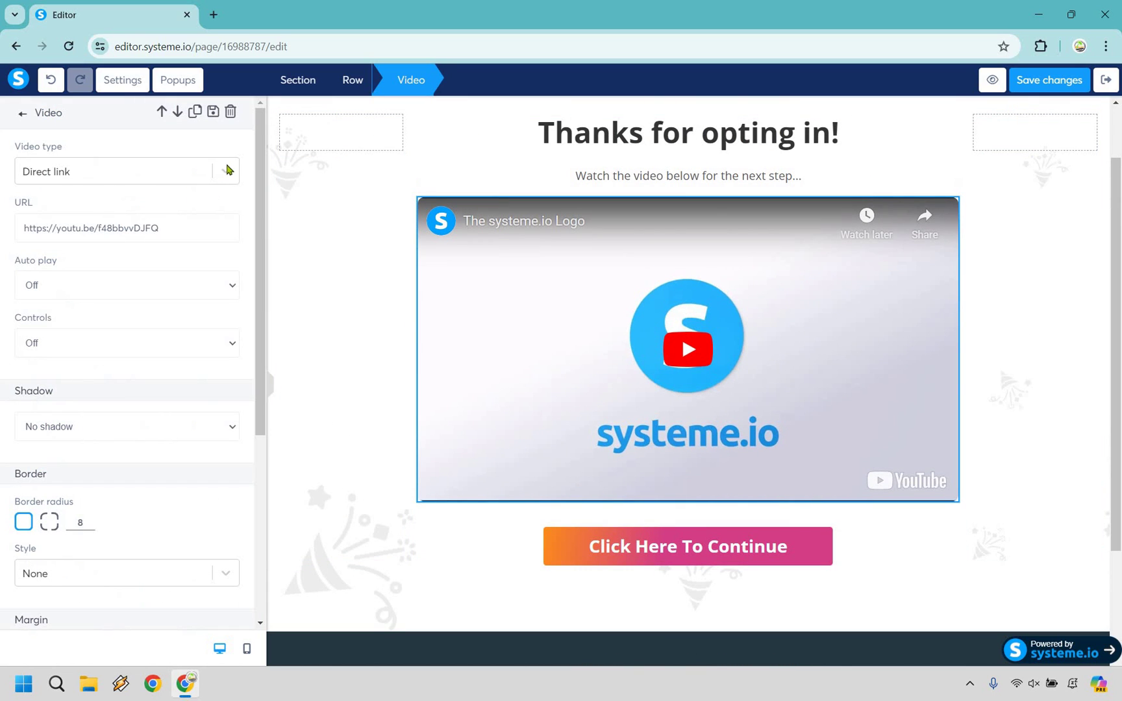
pyautogui.click(228, 170)
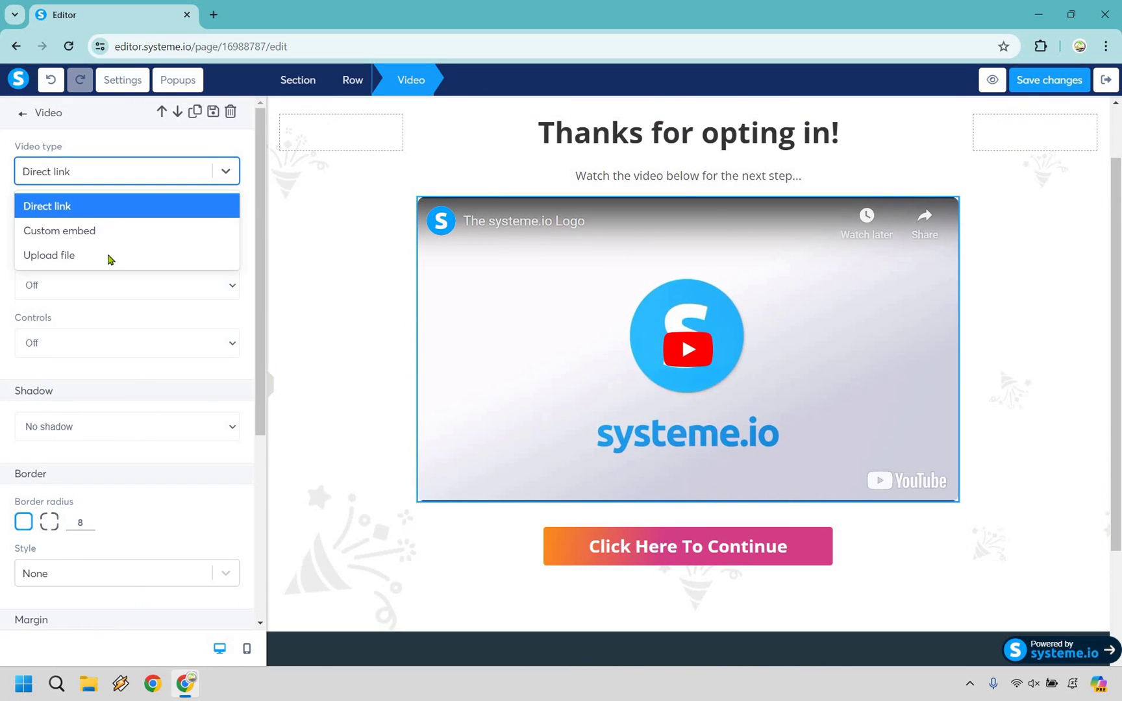
pyautogui.click(109, 256)
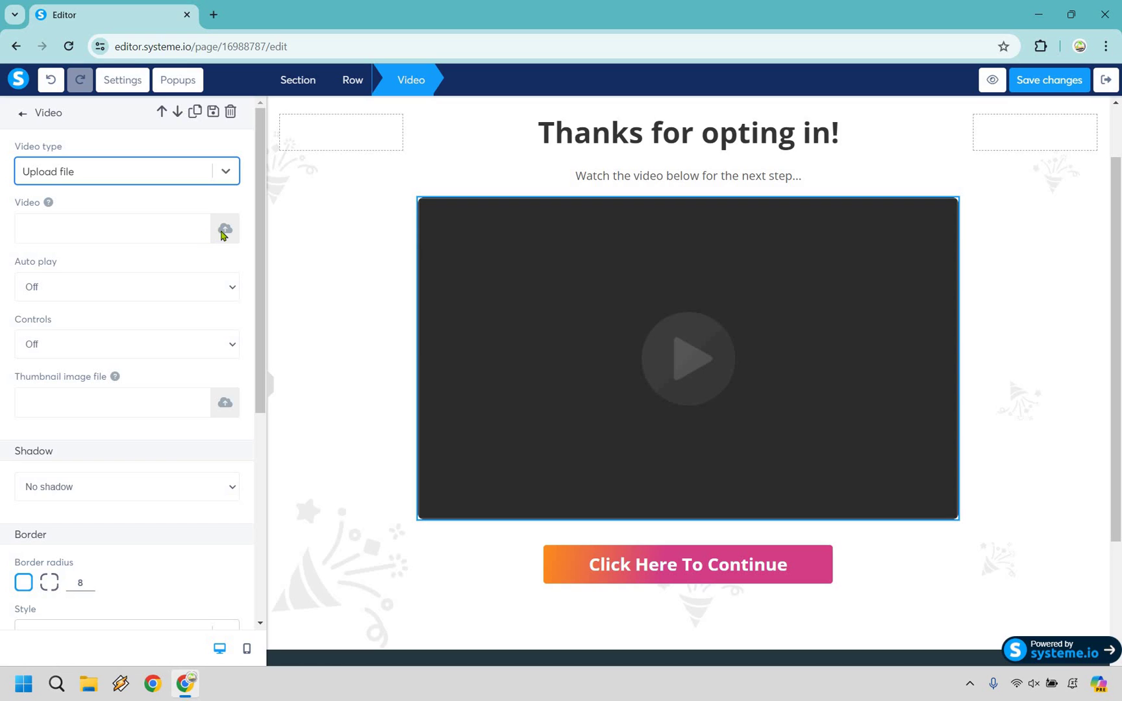
pyautogui.click(222, 231)
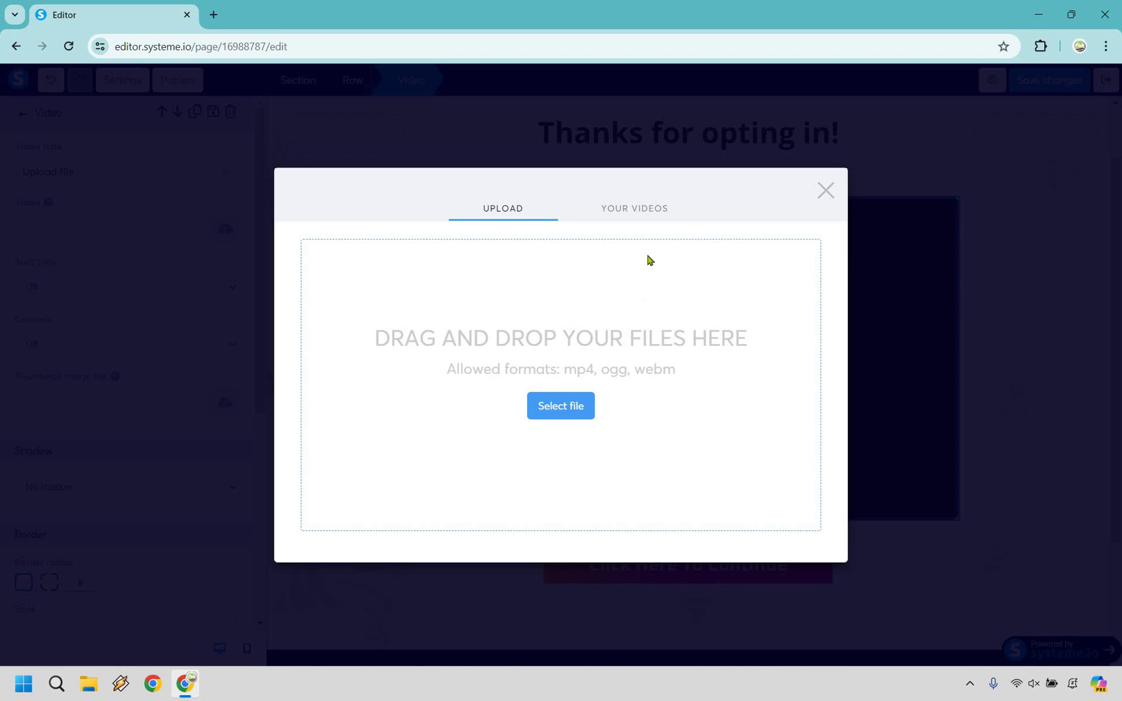
pyautogui.click(640, 214)
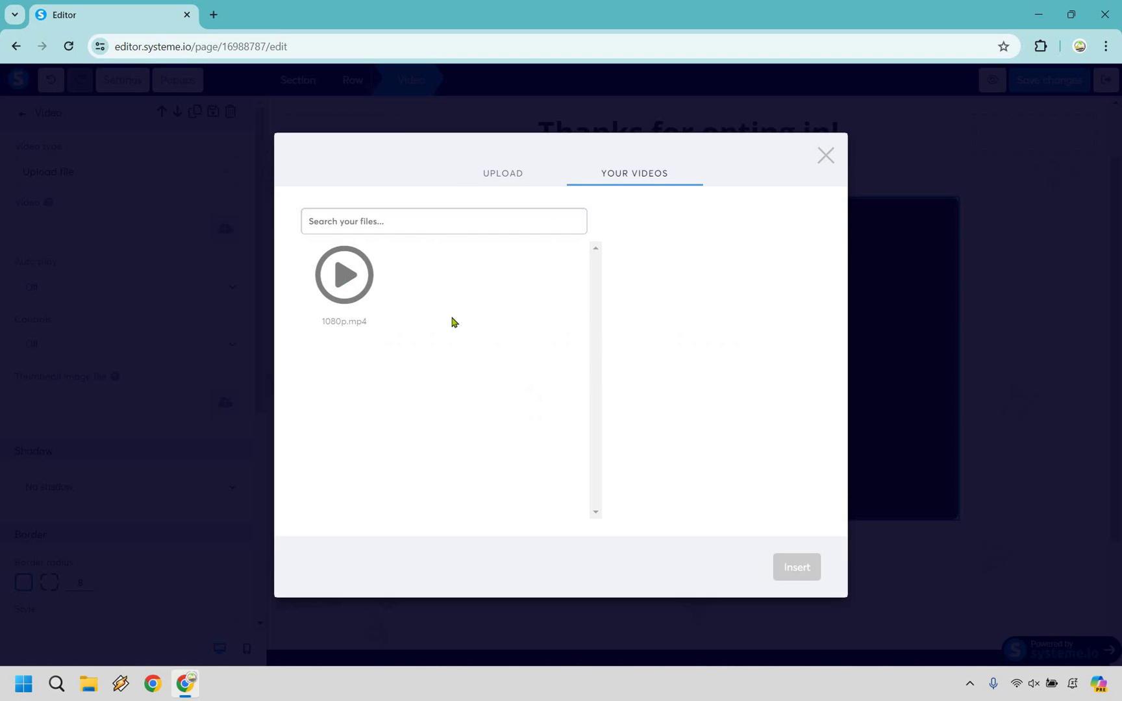
pyautogui.click(344, 276)
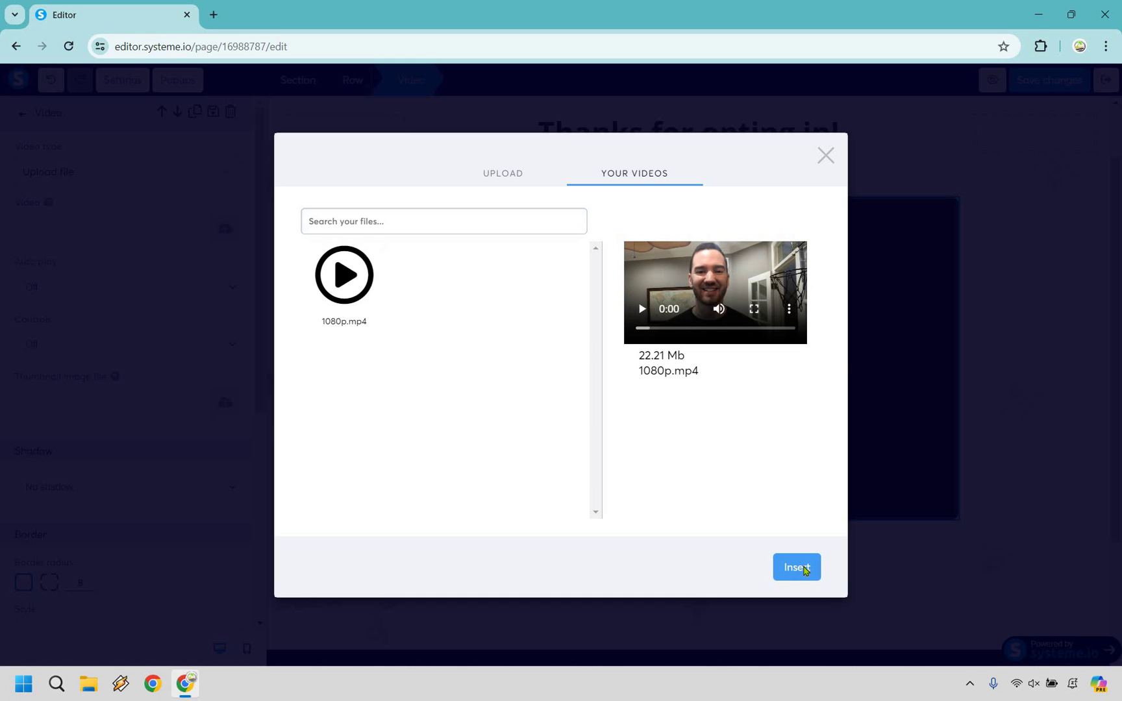
pyautogui.click(806, 569)
pyautogui.click(1093, 321)
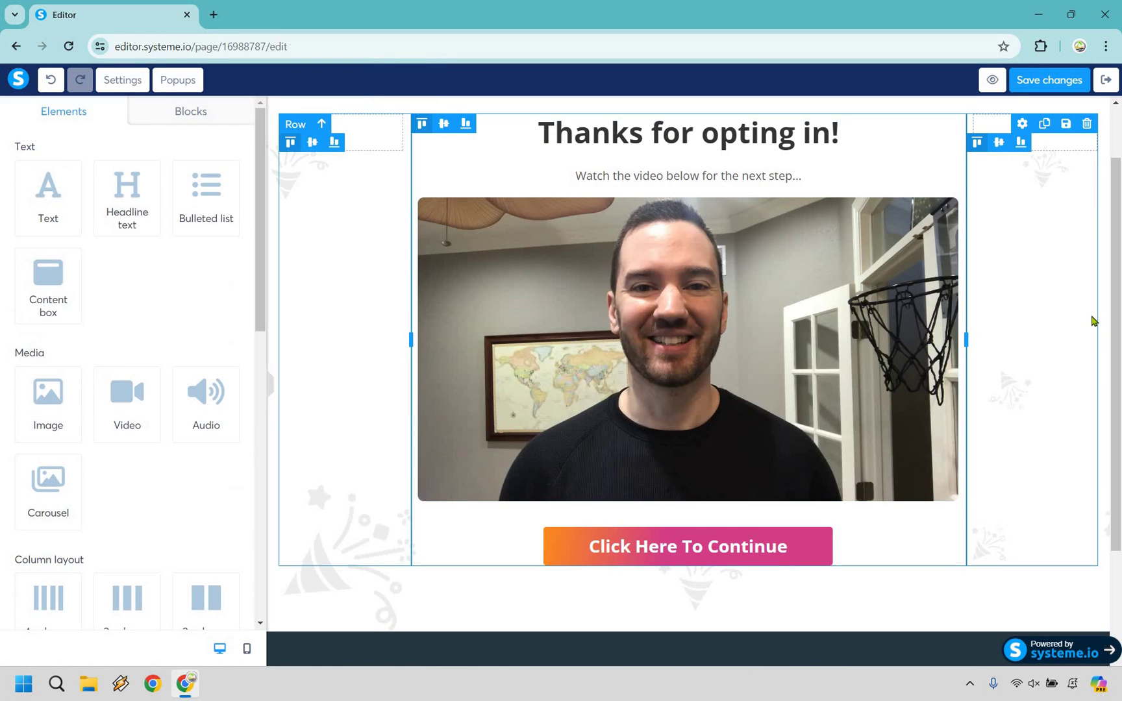
pyautogui.click(1093, 320)
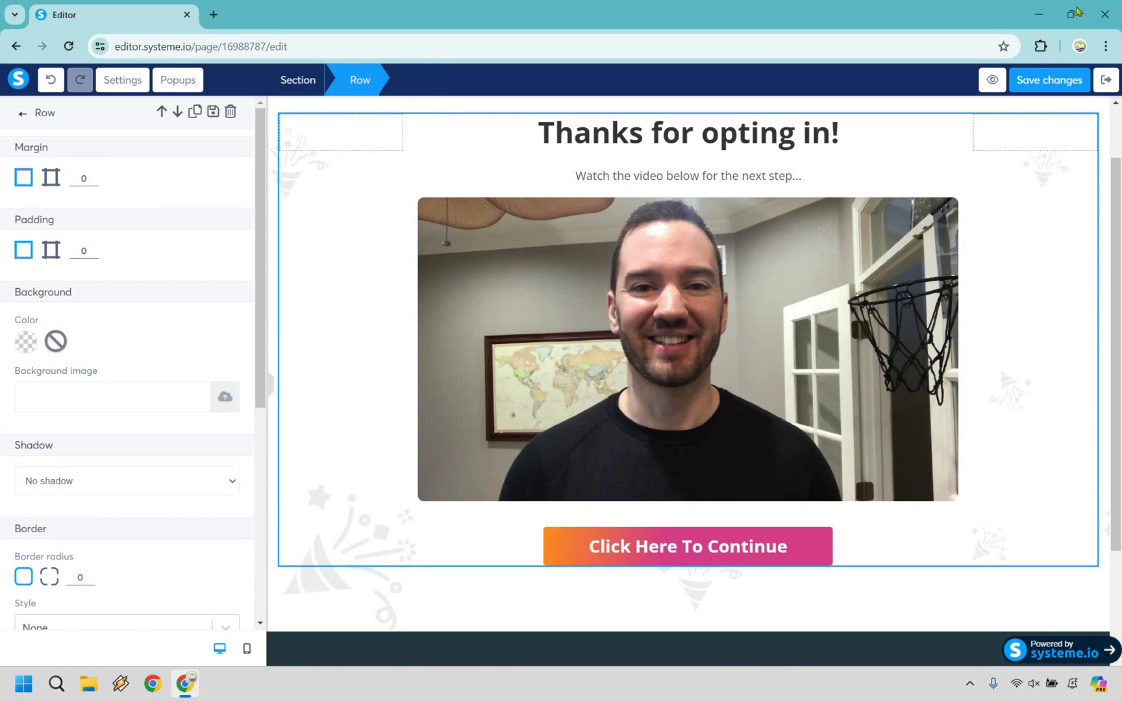
# Save the thank-you page, check its preview and return to the editor.
pyautogui.click(1043, 78)
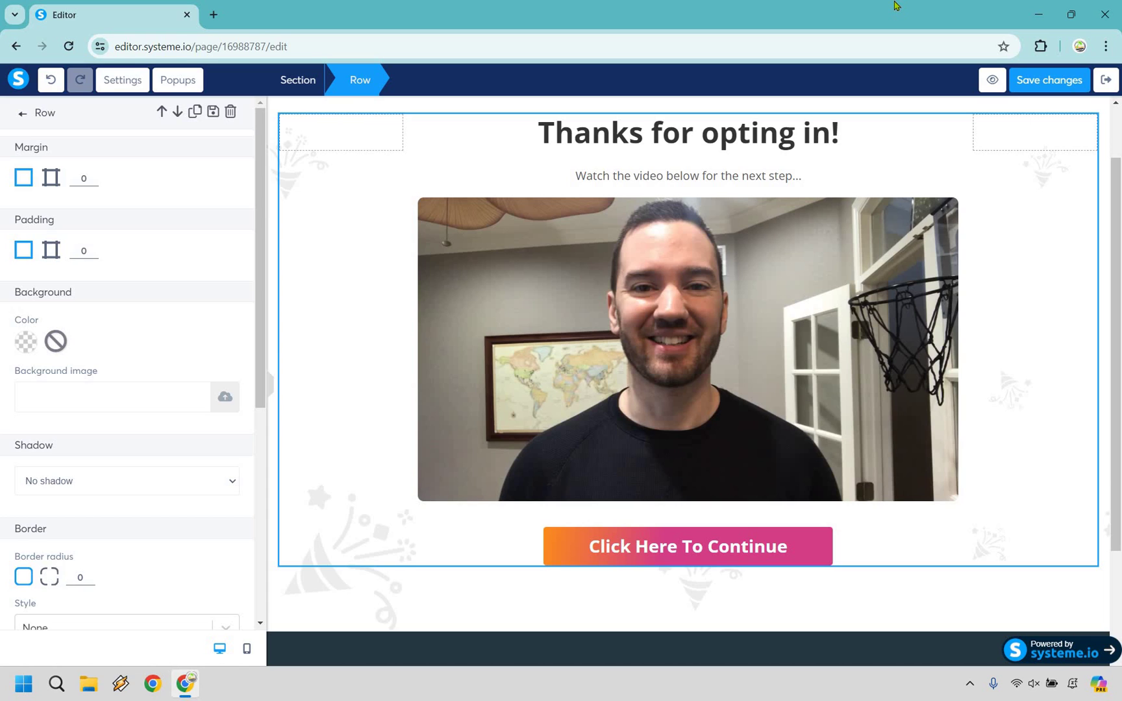
pyautogui.click(1046, 89)
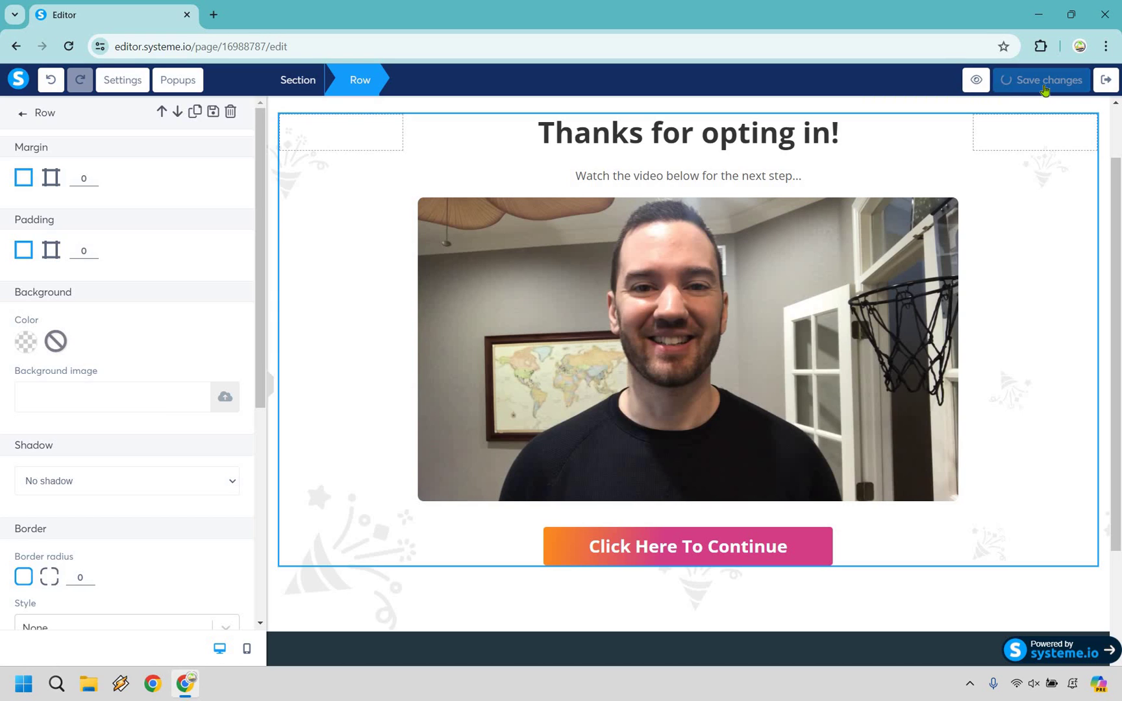
pyautogui.click(992, 81)
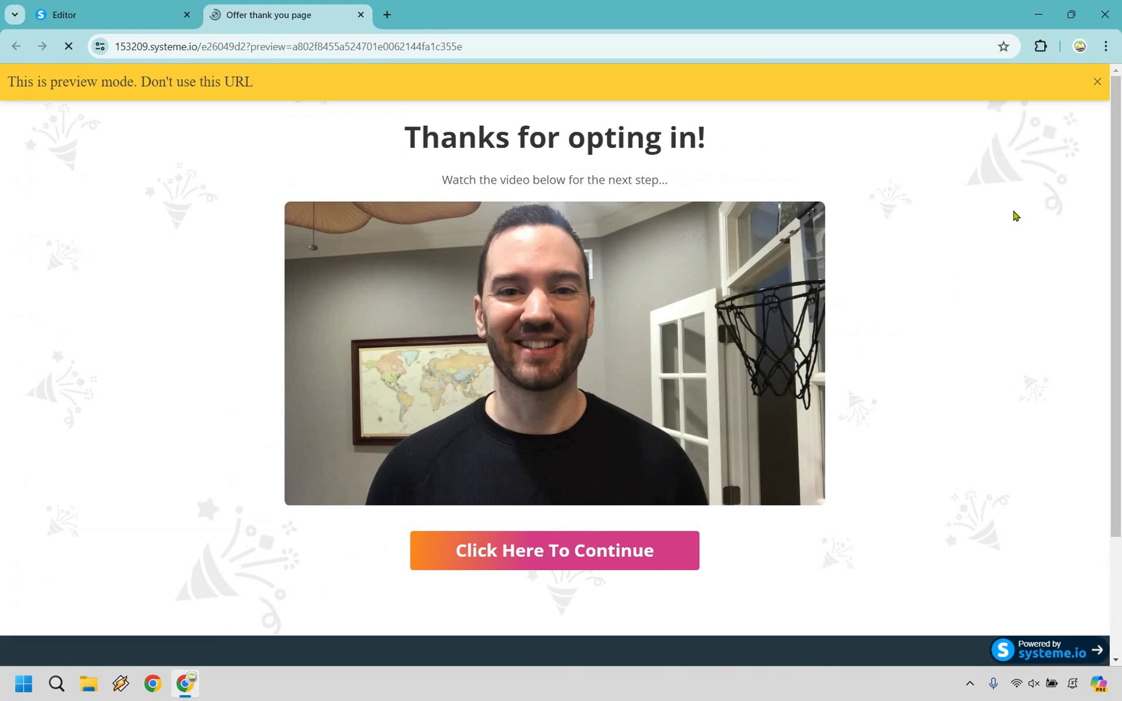
pyautogui.scroll(-1, 1010, 224)
pyautogui.scroll(1, 795, 284)
pyautogui.scroll(1, 796, 284)
pyautogui.hotkey('ctrl', 'Tab')
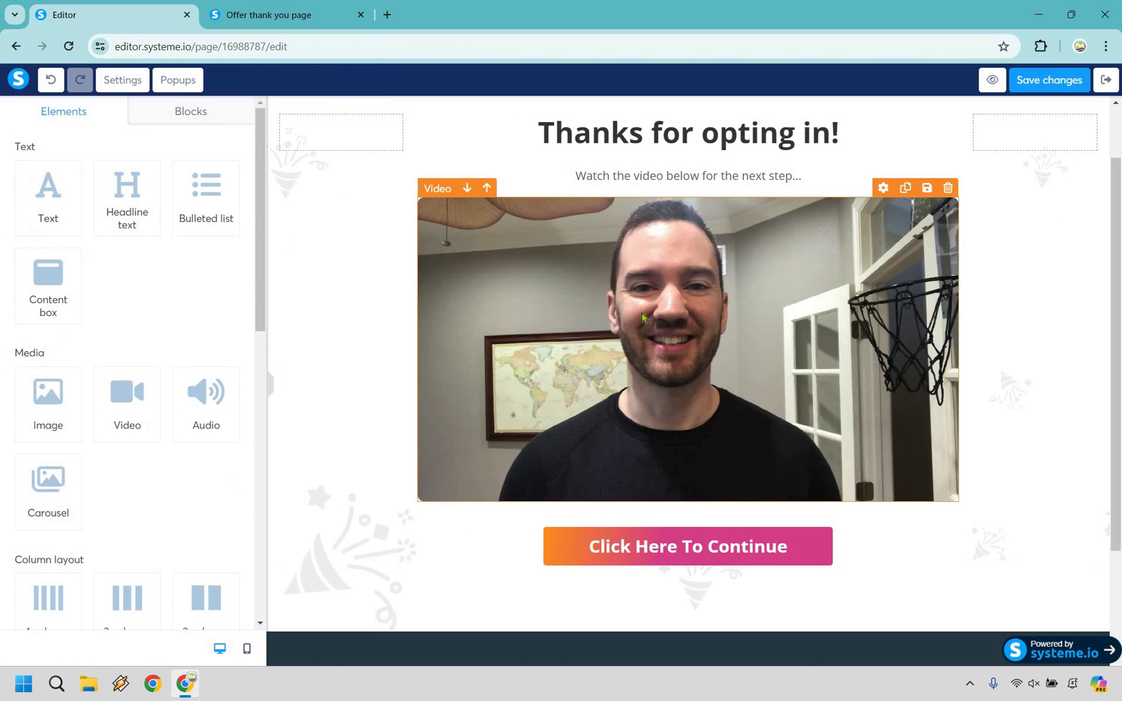
# Turn on the playback controls for the 1080p.mp4 video and save the page.
pyautogui.click(792, 266)
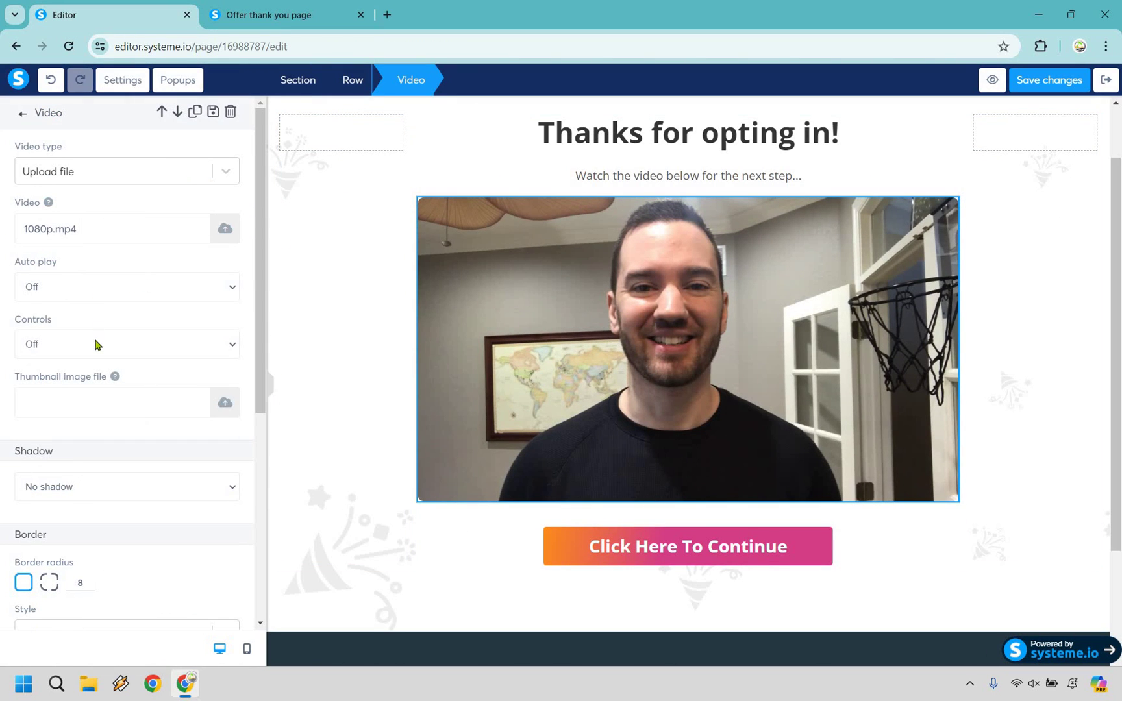
pyautogui.click(95, 354)
pyautogui.click(95, 365)
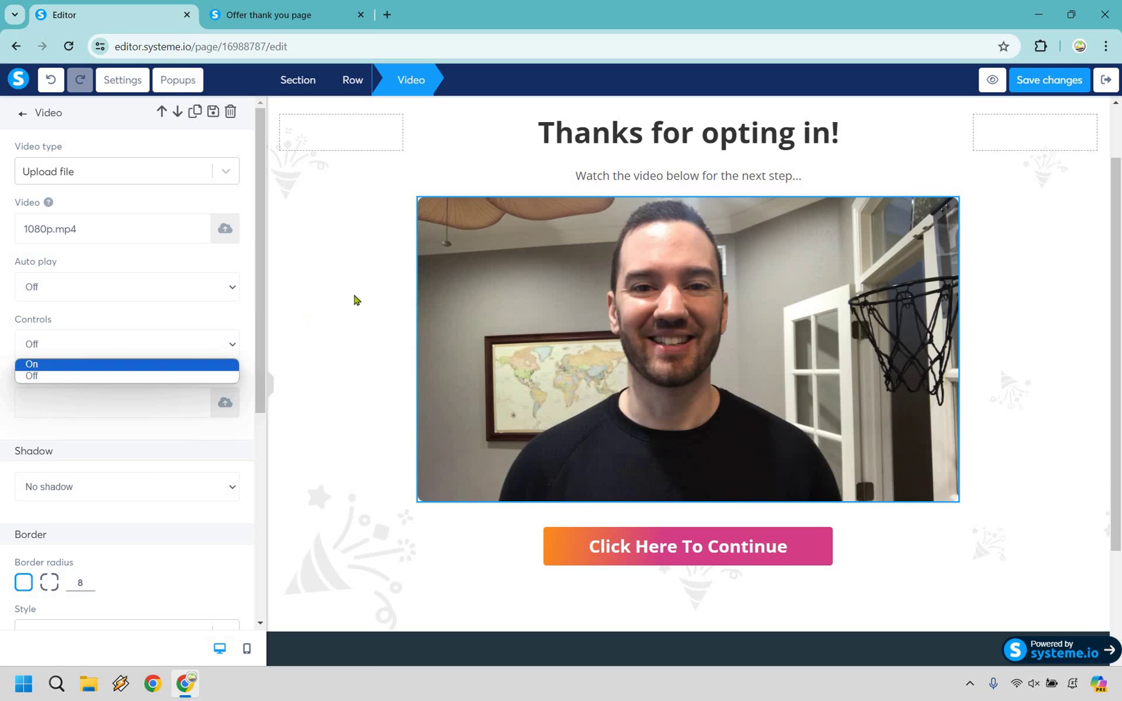
pyautogui.click(1037, 143)
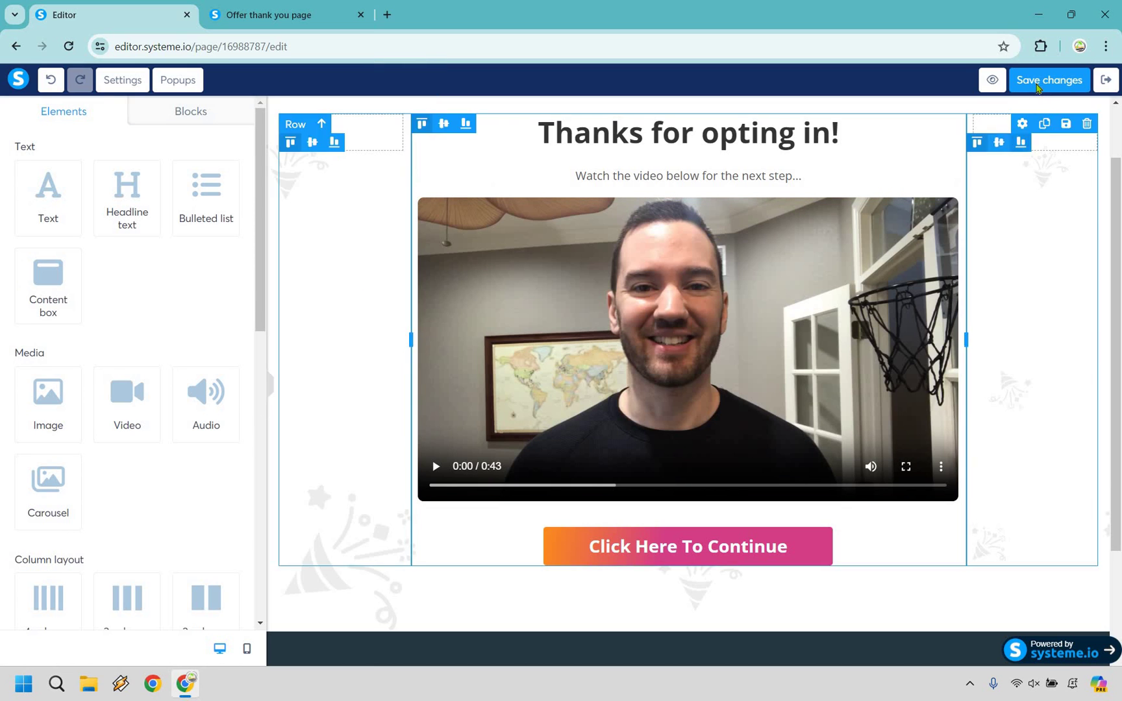
pyautogui.click(1037, 80)
# Preview the thank-you page again and test playing and pausing the video.
pyautogui.hotkey('ctrl', 'Tab')
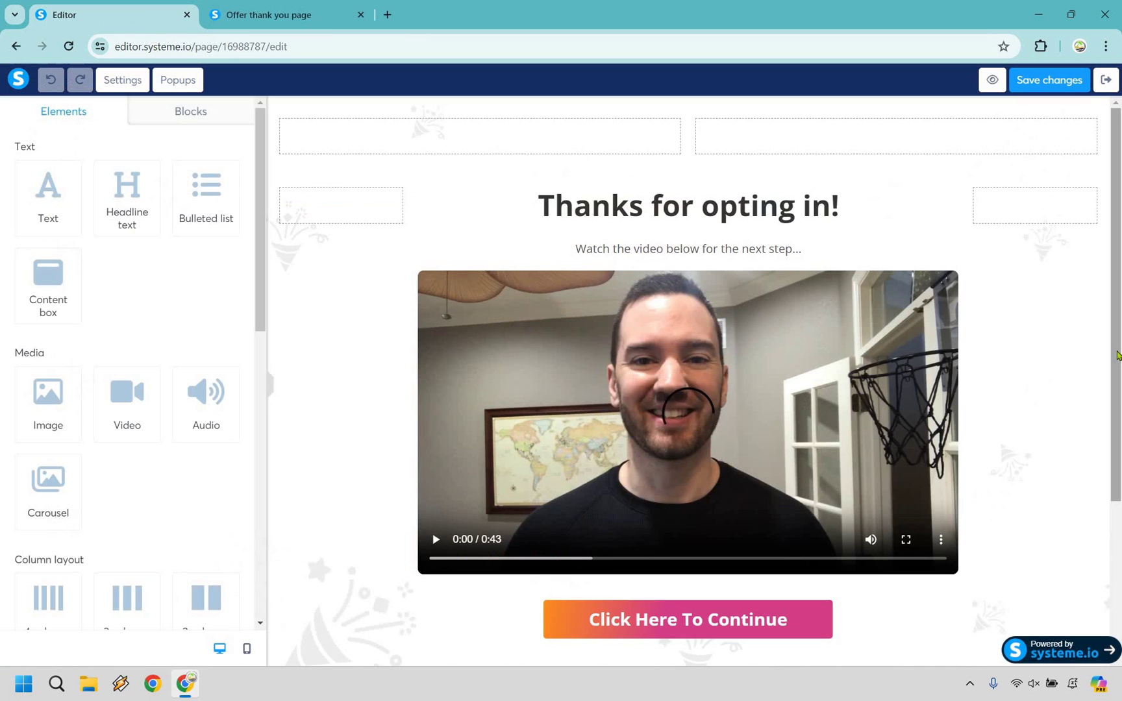
pyautogui.click(993, 80)
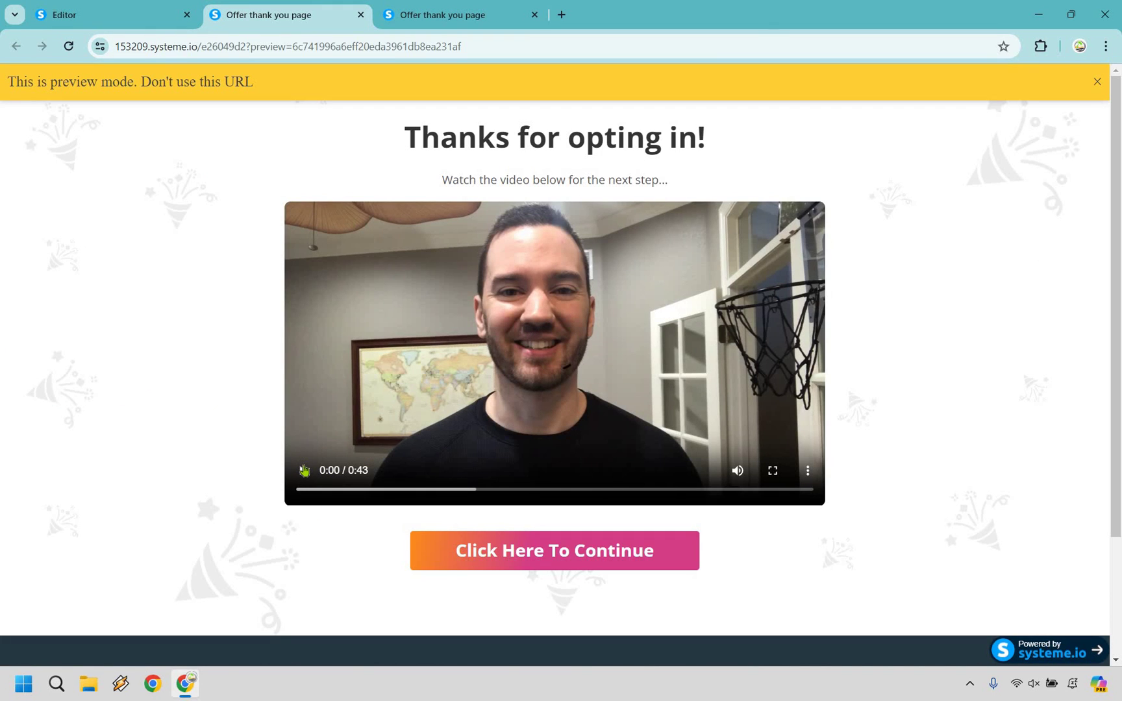
pyautogui.click(303, 471)
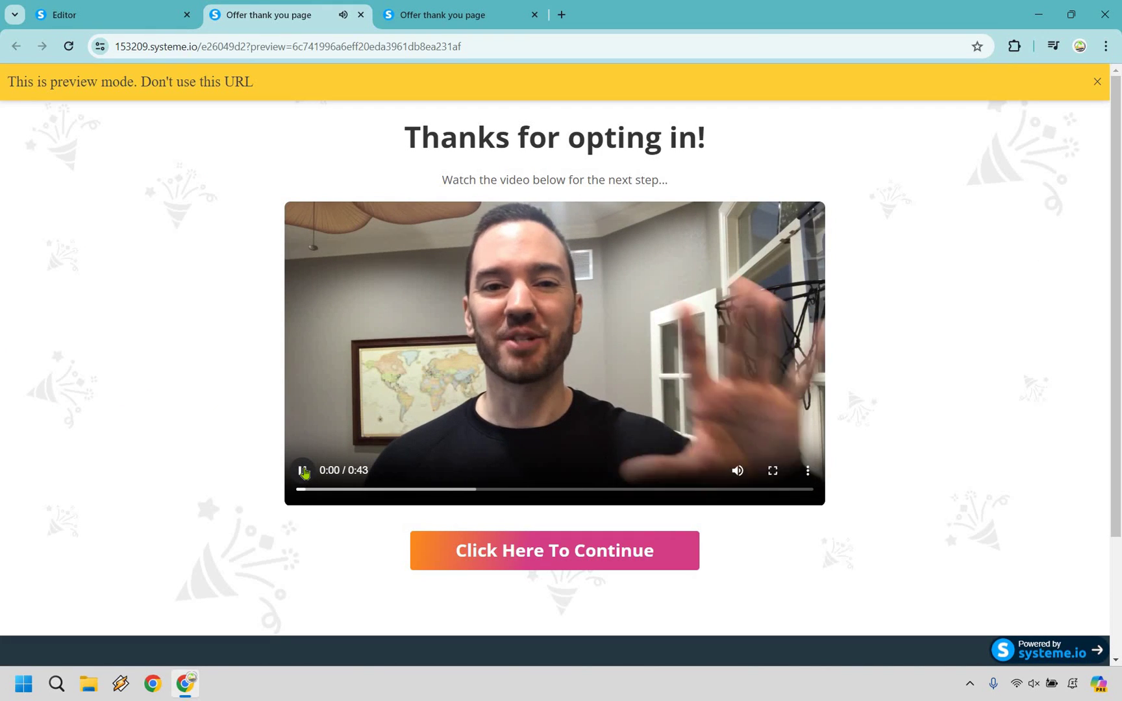
pyautogui.click(302, 471)
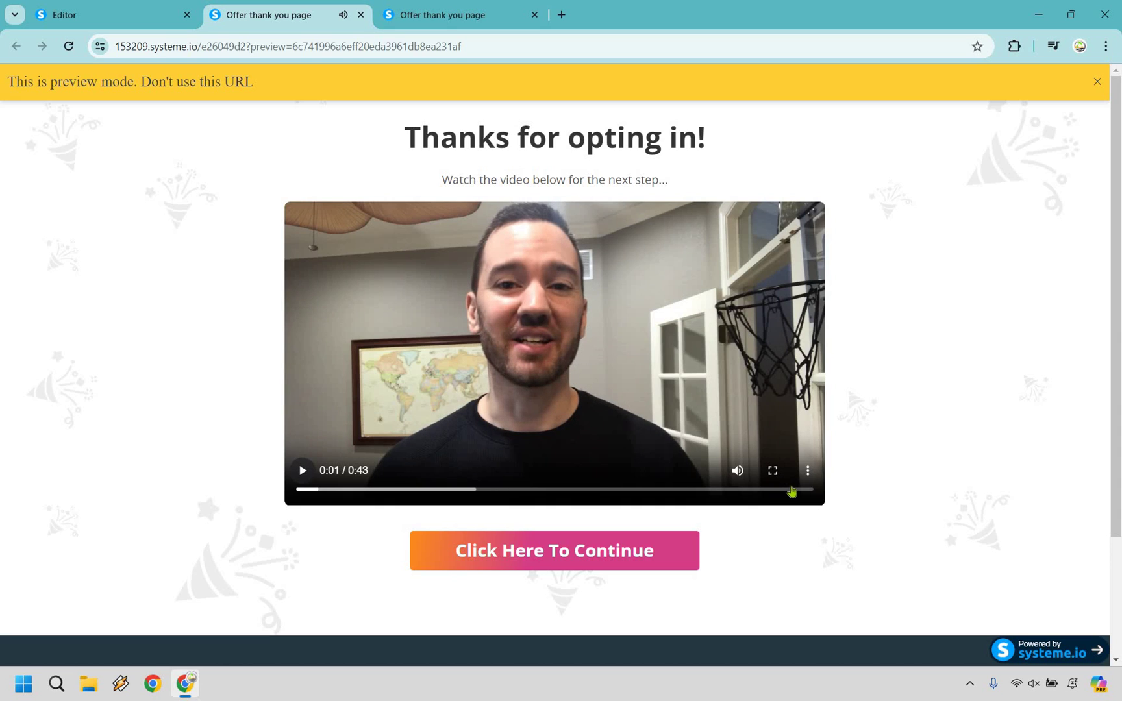
# Skip to the end of the previewed video, close both thank-you page previews and exit the page editor.
pyautogui.click(810, 491)
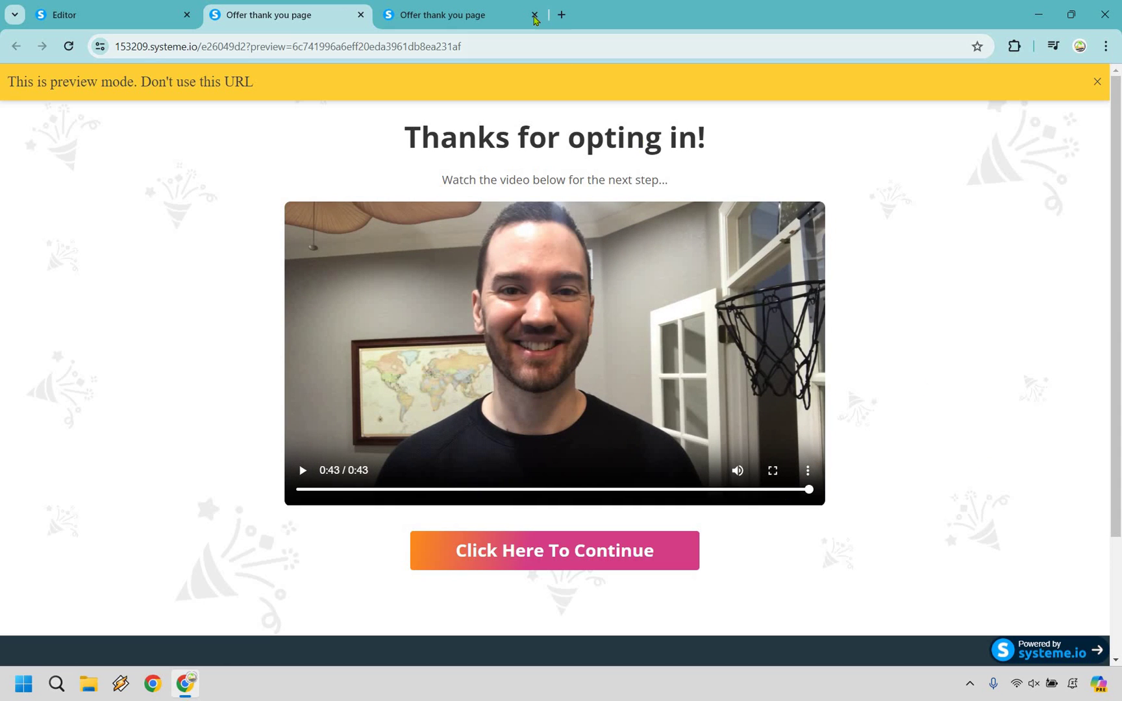
pyautogui.click(535, 16)
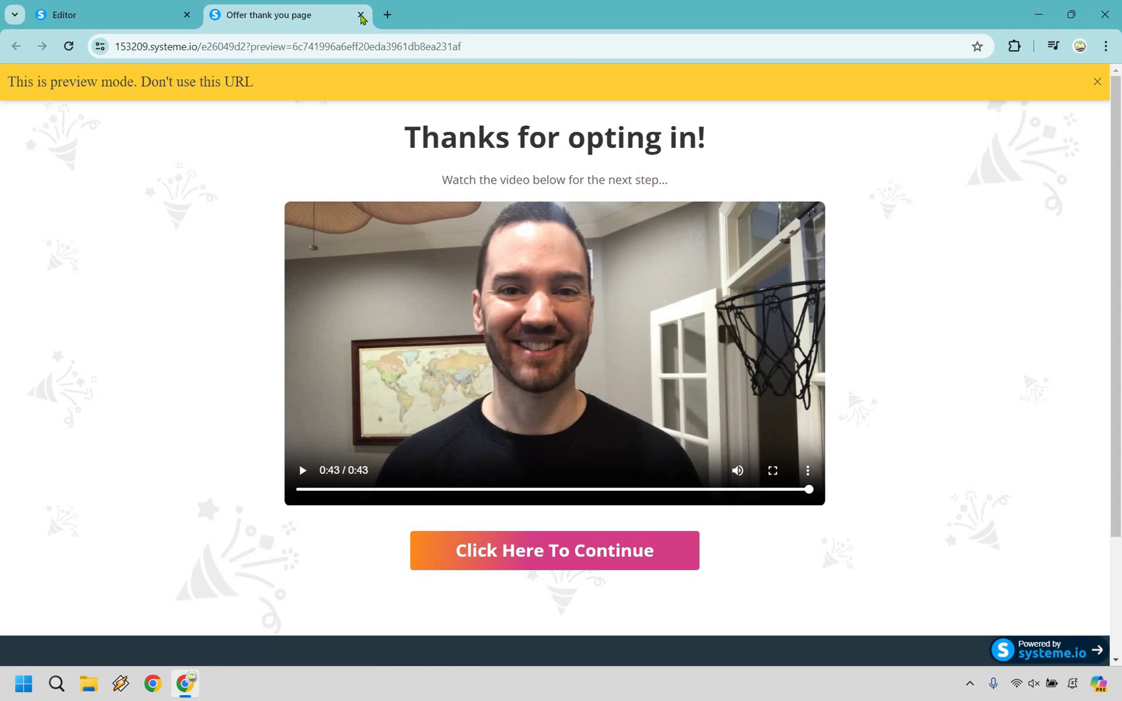
pyautogui.click(361, 16)
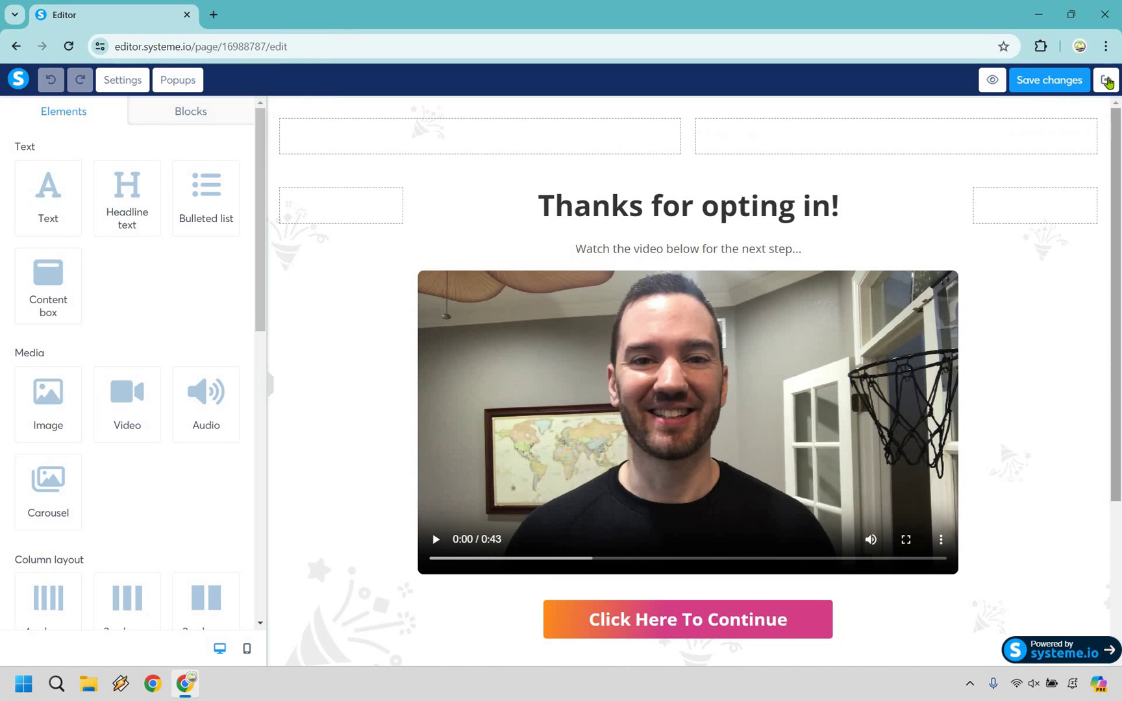
pyautogui.click(1108, 82)
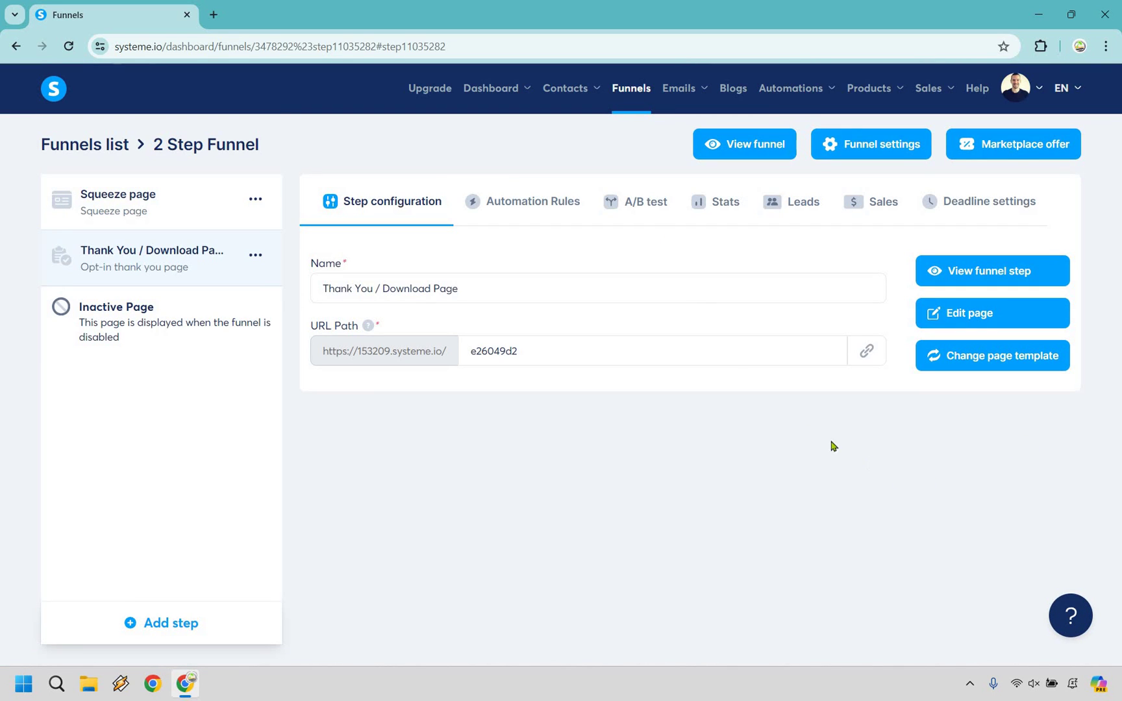
# Create an email campaign with the name and description "Systeme.io Tutorial" and create its first email, "Click Here To Access Your Free Gift".
pyautogui.moveTo(679, 88)
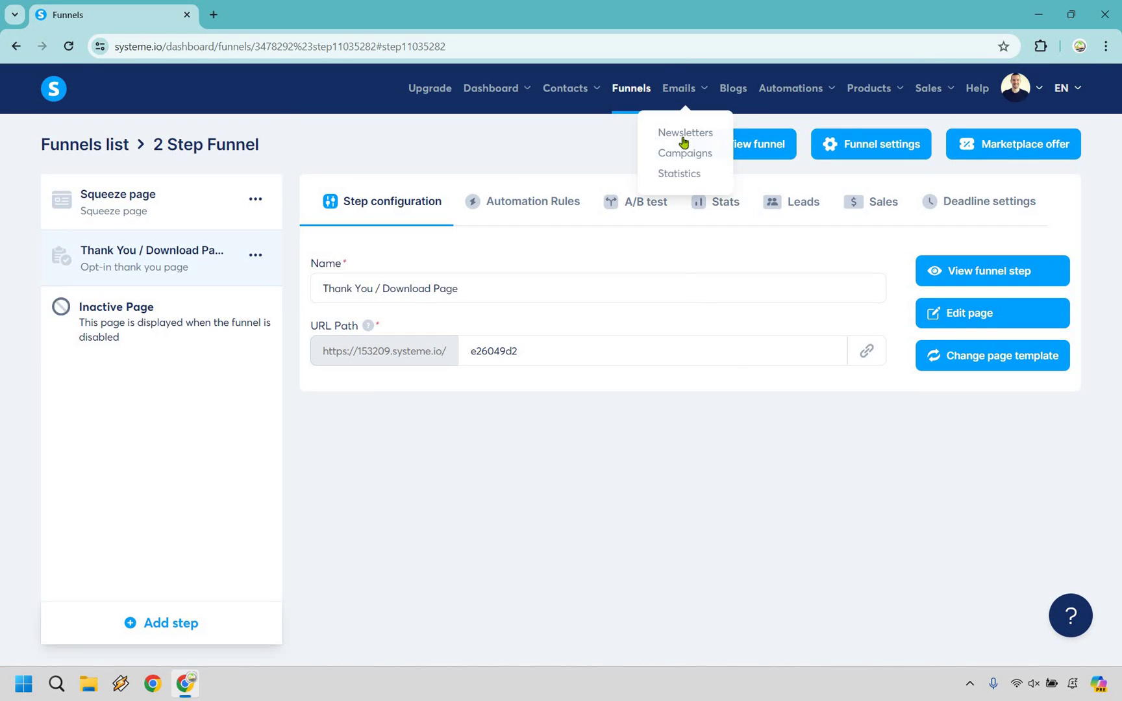
pyautogui.click(684, 158)
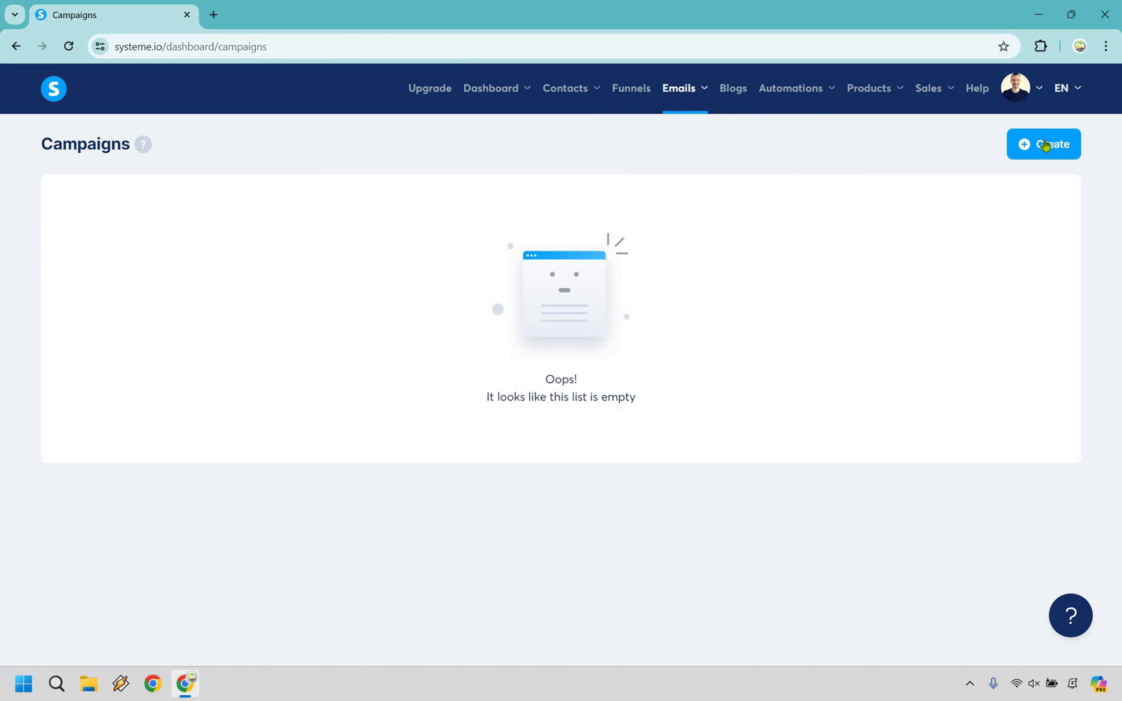
pyautogui.click(1046, 146)
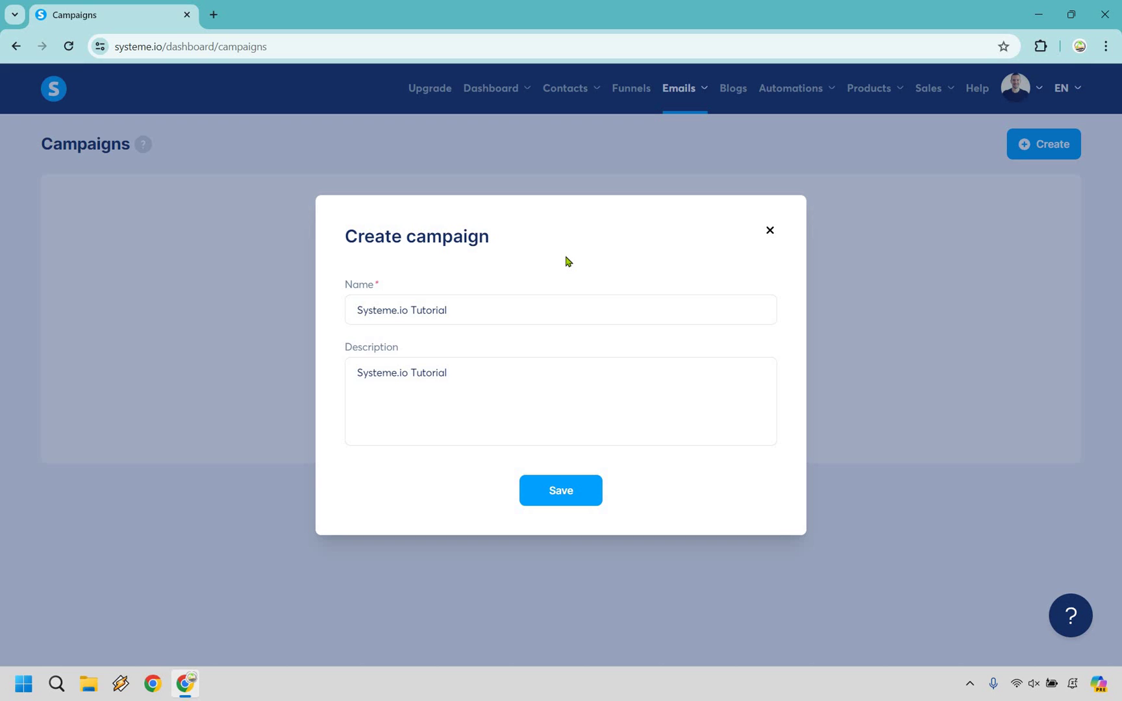
pyautogui.click(562, 496)
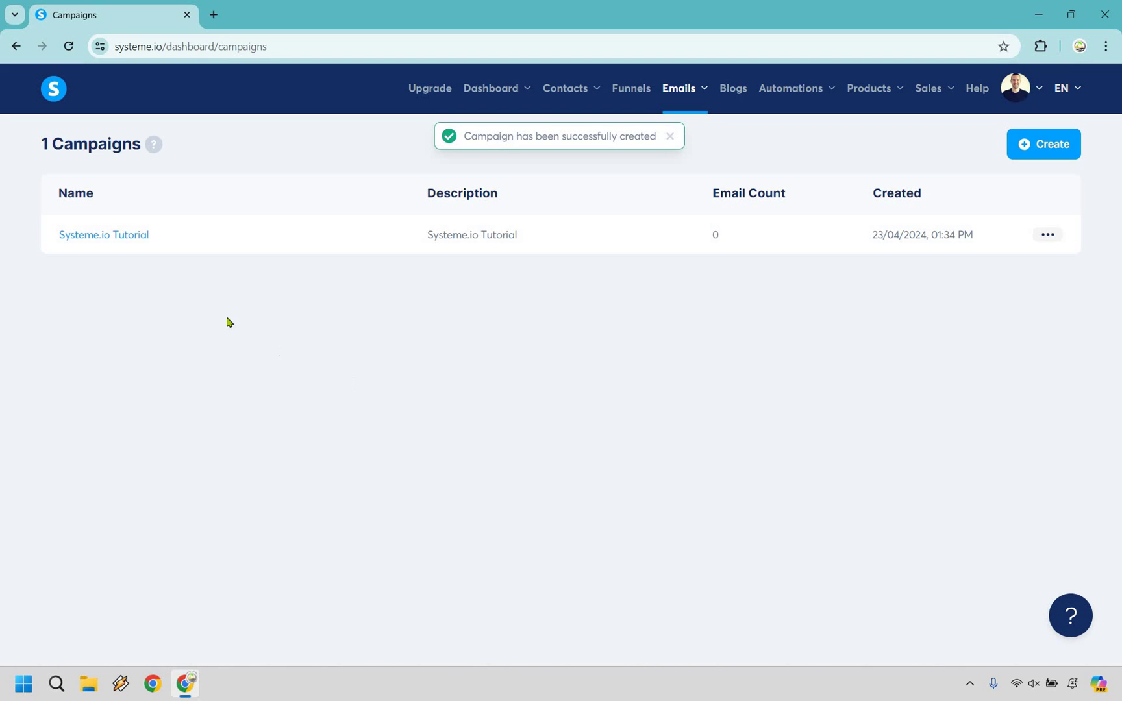
pyautogui.click(107, 235)
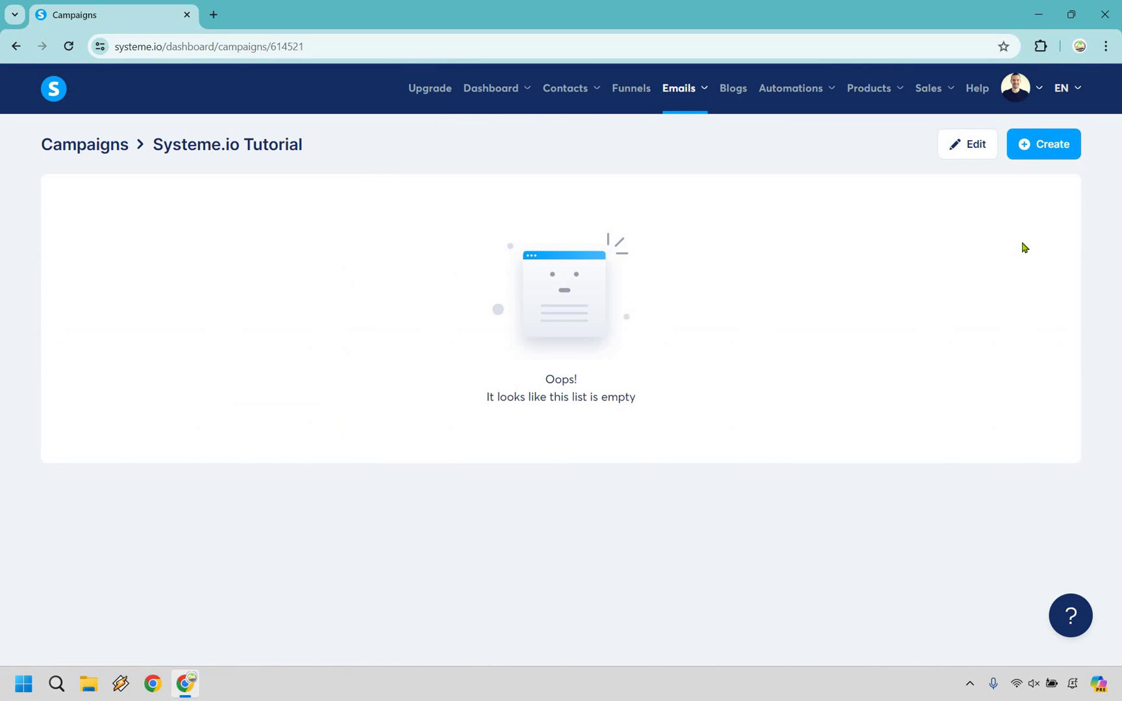
pyautogui.click(1055, 150)
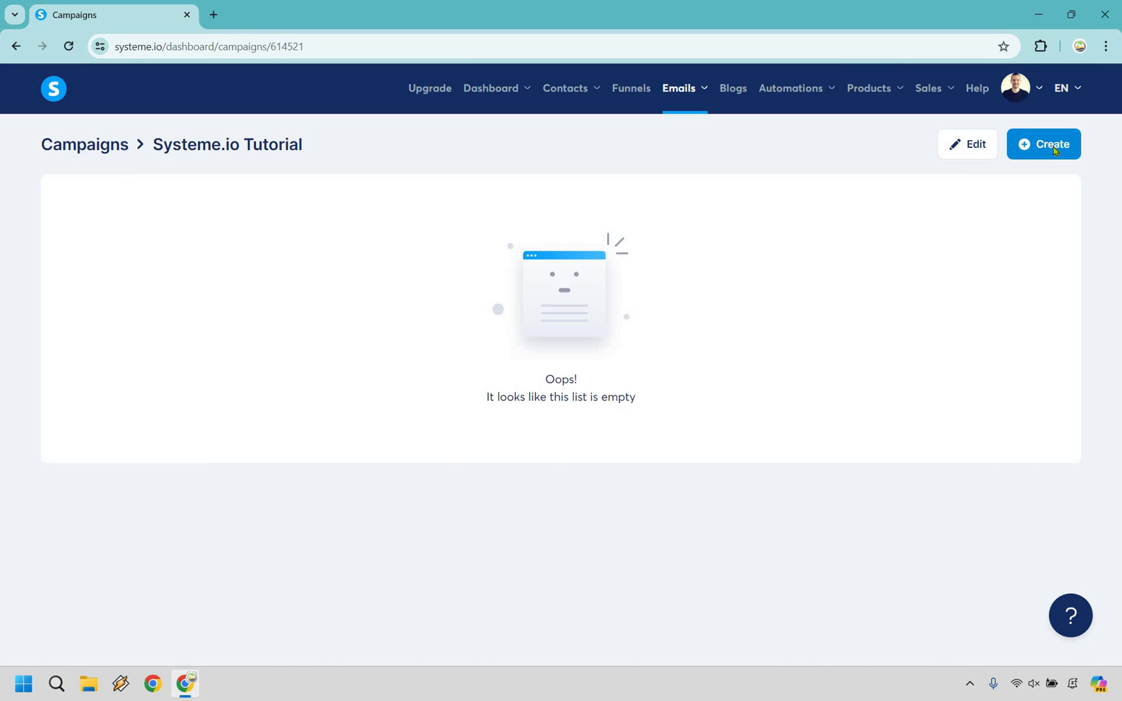
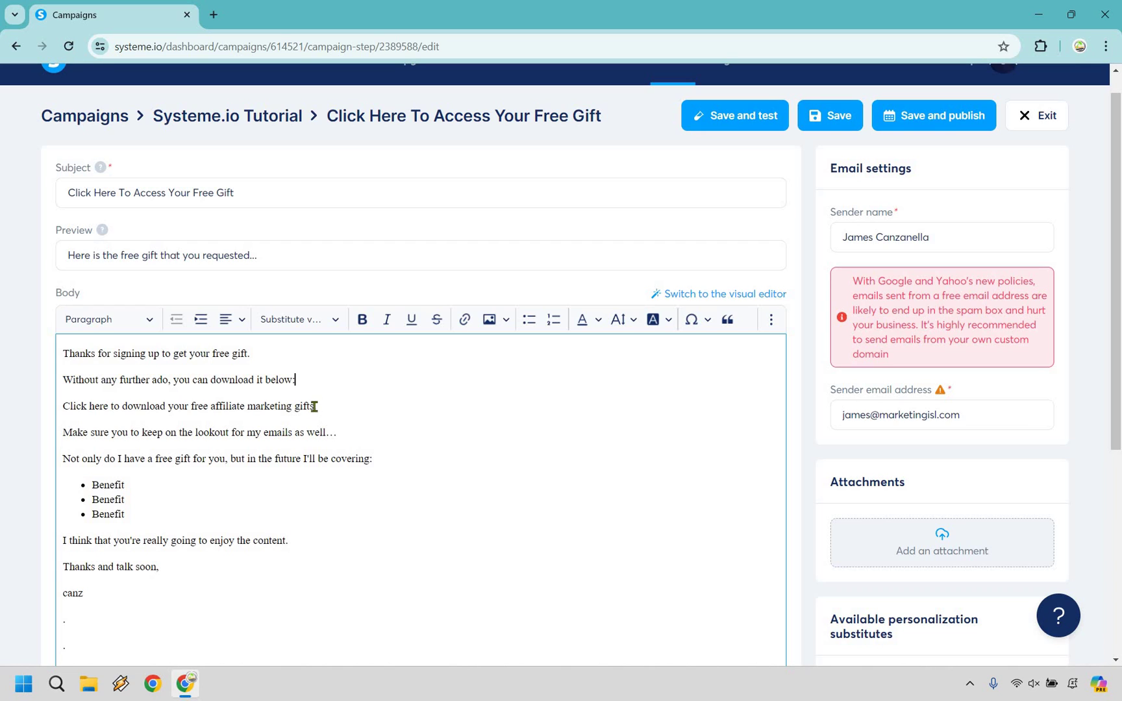
pyautogui.moveTo(63, 405); pyautogui.dragTo(314, 405)
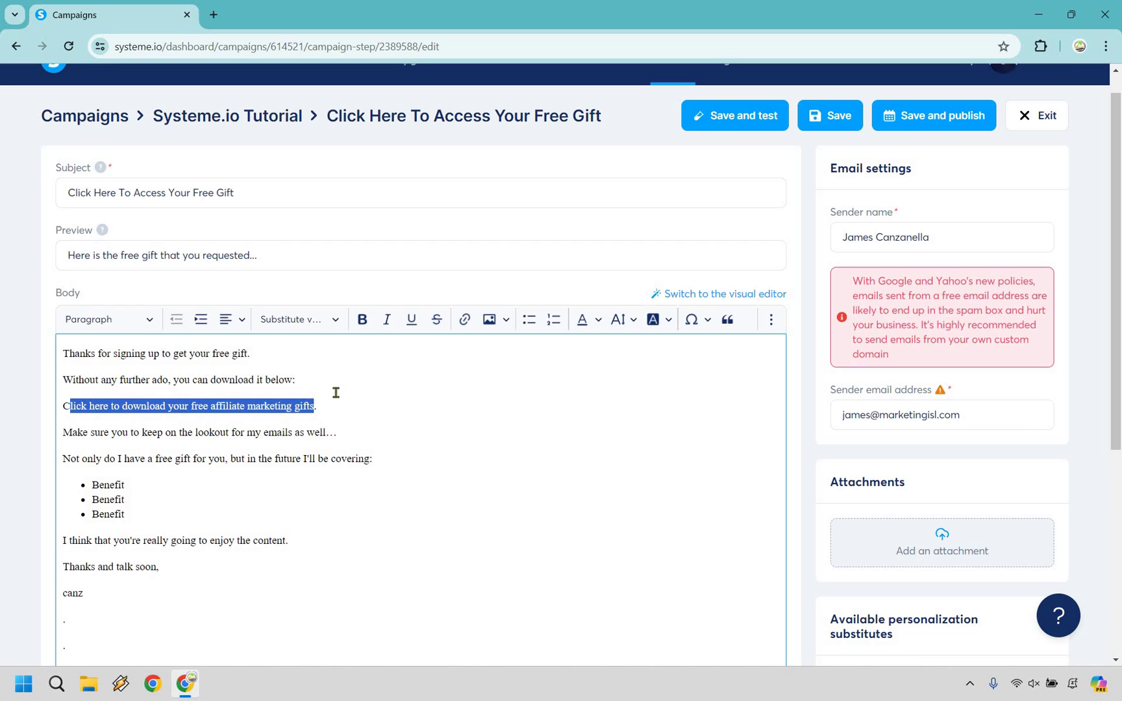
pyautogui.click(464, 320)
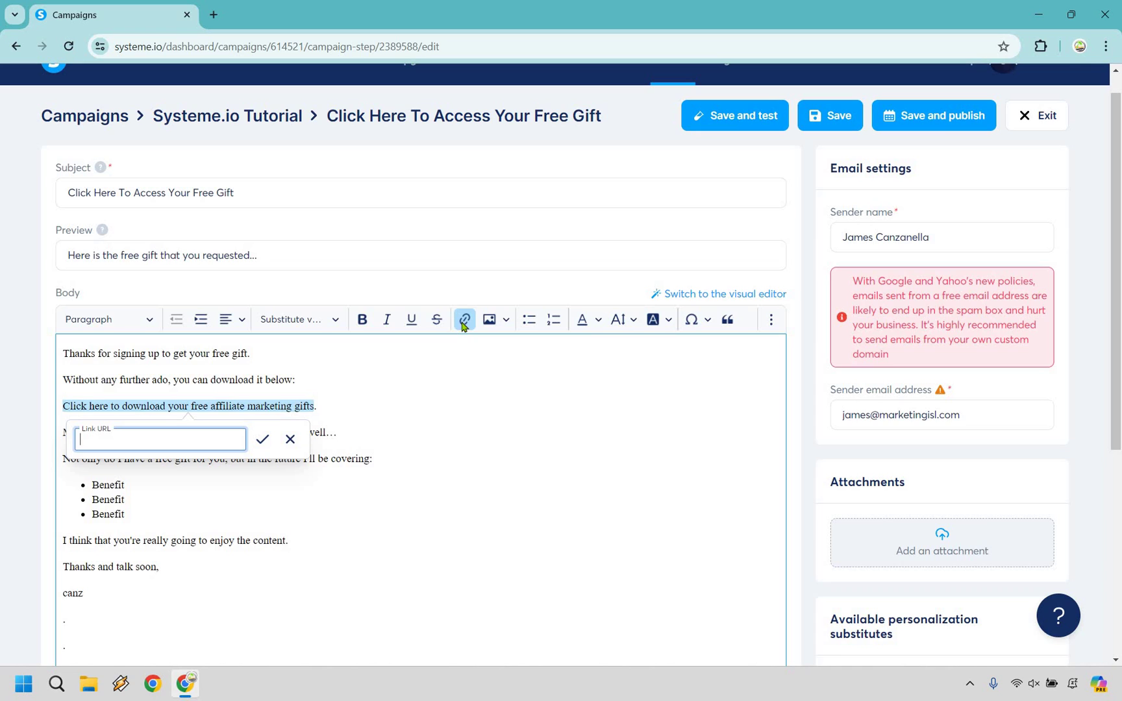
pyautogui.write('www.yourlink.com')
pyautogui.press('Return')
pyautogui.click(401, 410)
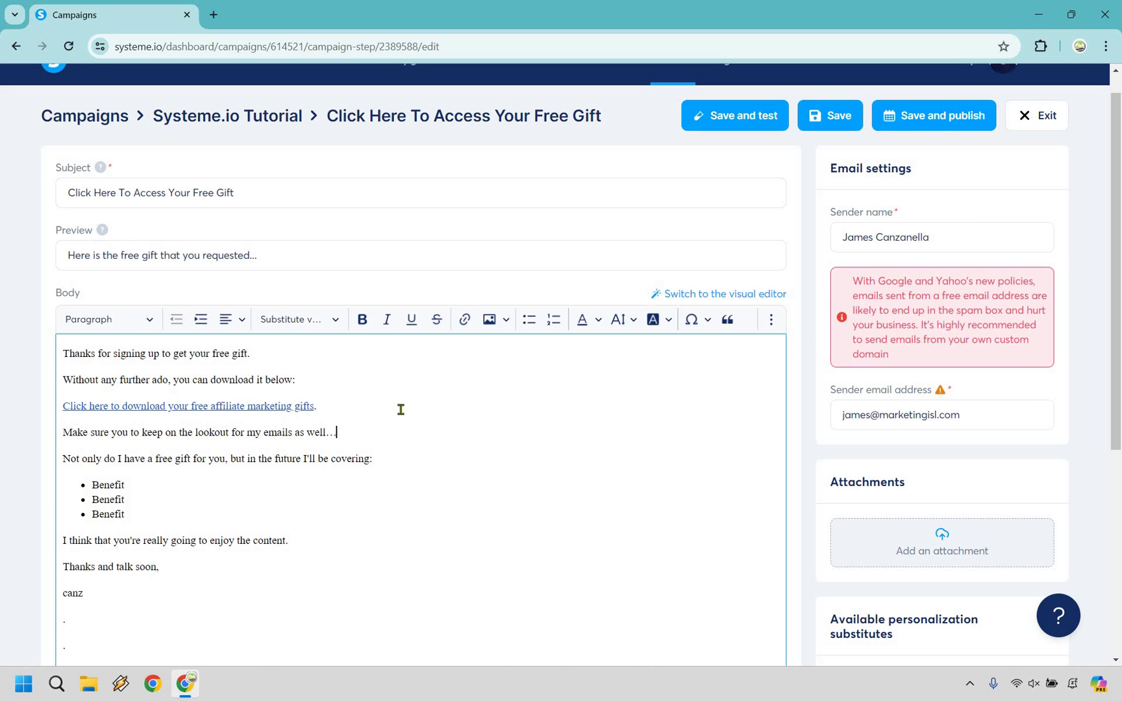
# Review the rest of the email body, including the benefit bullets, and the available personalization substitutes.
pyautogui.scroll(-1, 401, 410)
pyautogui.click(409, 375)
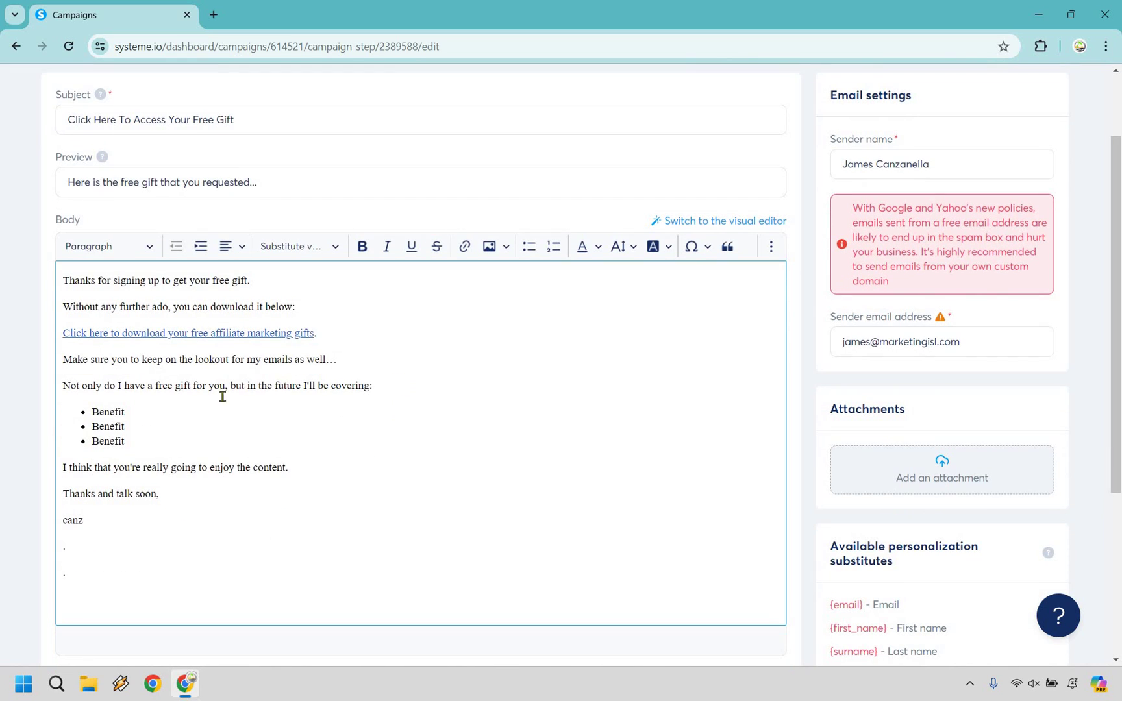
pyautogui.moveTo(99, 412); pyautogui.dragTo(135, 414)
pyautogui.press('Right')
pyautogui.scroll(1, 599, 396)
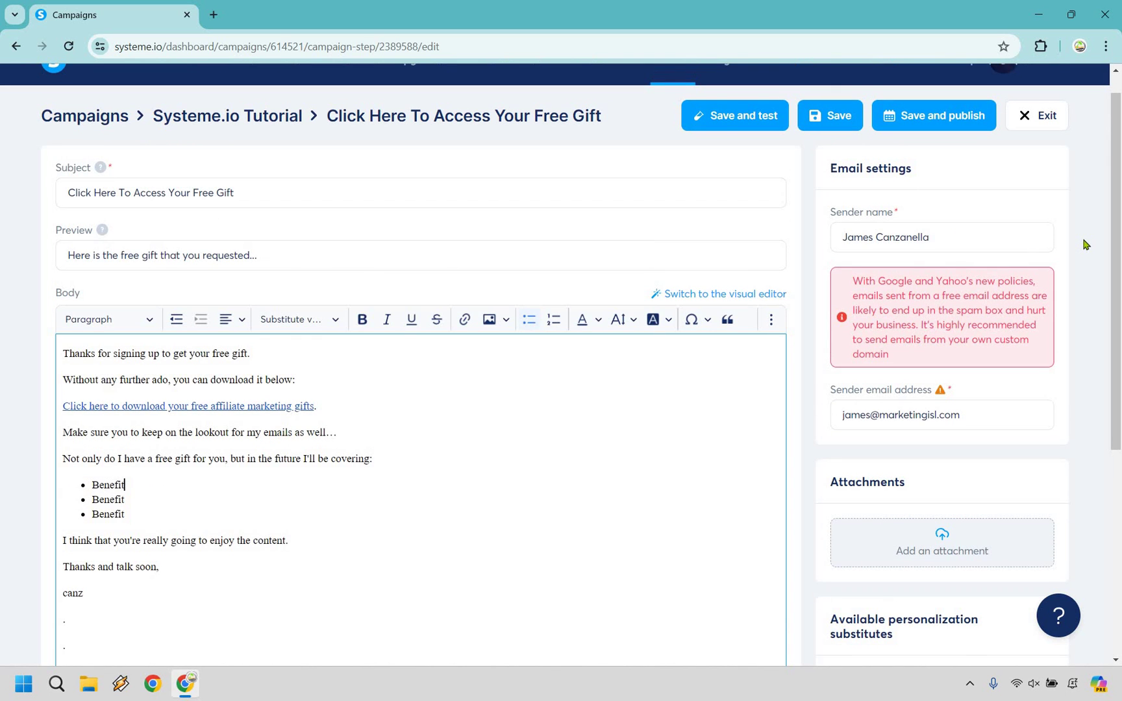
pyautogui.scroll(-3, 1081, 245)
pyautogui.scroll(-2, 1008, 261)
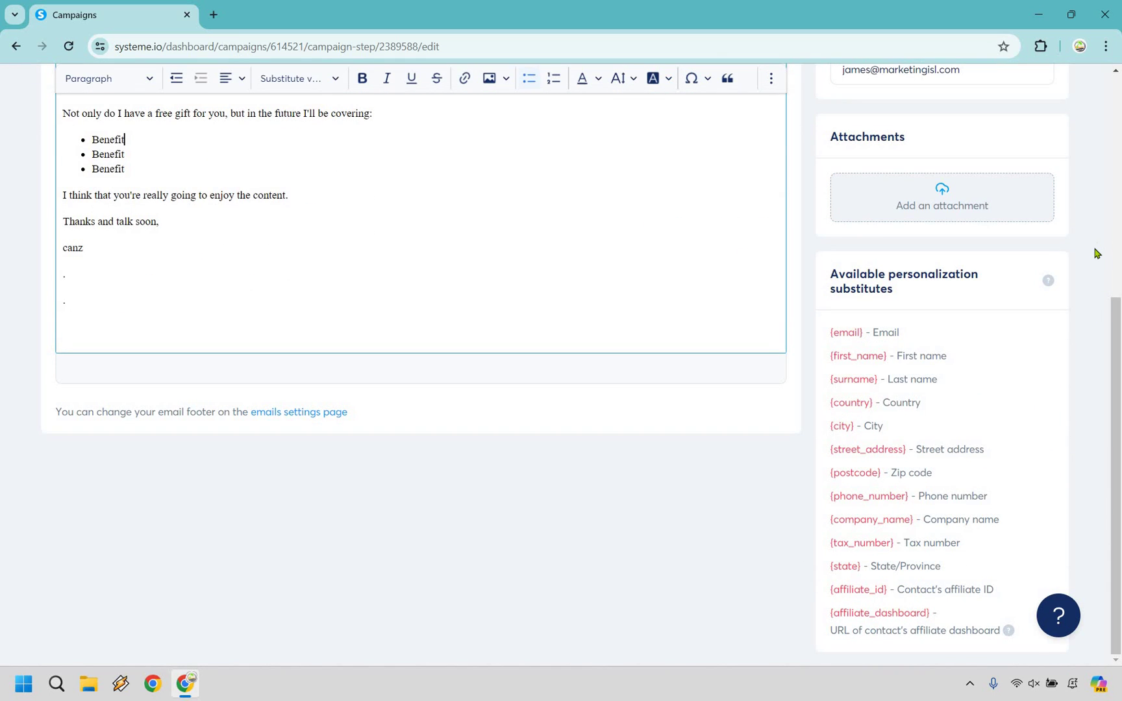
pyautogui.scroll(5, 922, 215)
# Save and publish the free gift email with no preceding email and a delay of 0 days, and exit to the campaign.
pyautogui.click(830, 161)
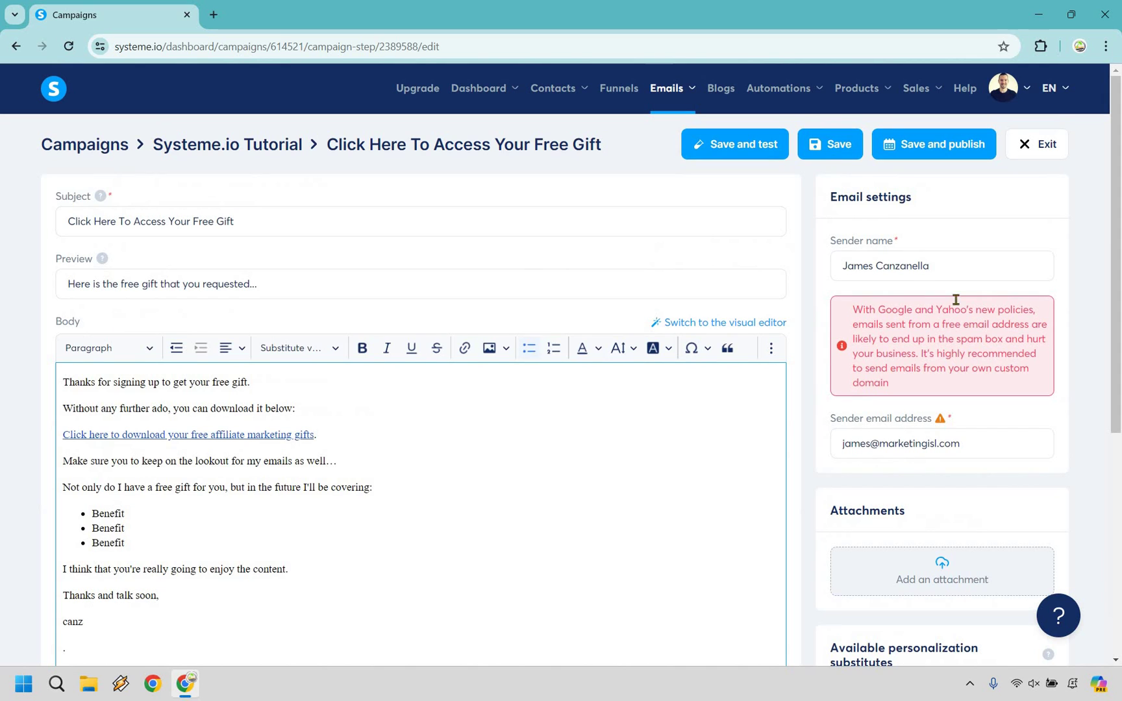
pyautogui.scroll(-1, 1114, 322)
pyautogui.scroll(1, 932, 158)
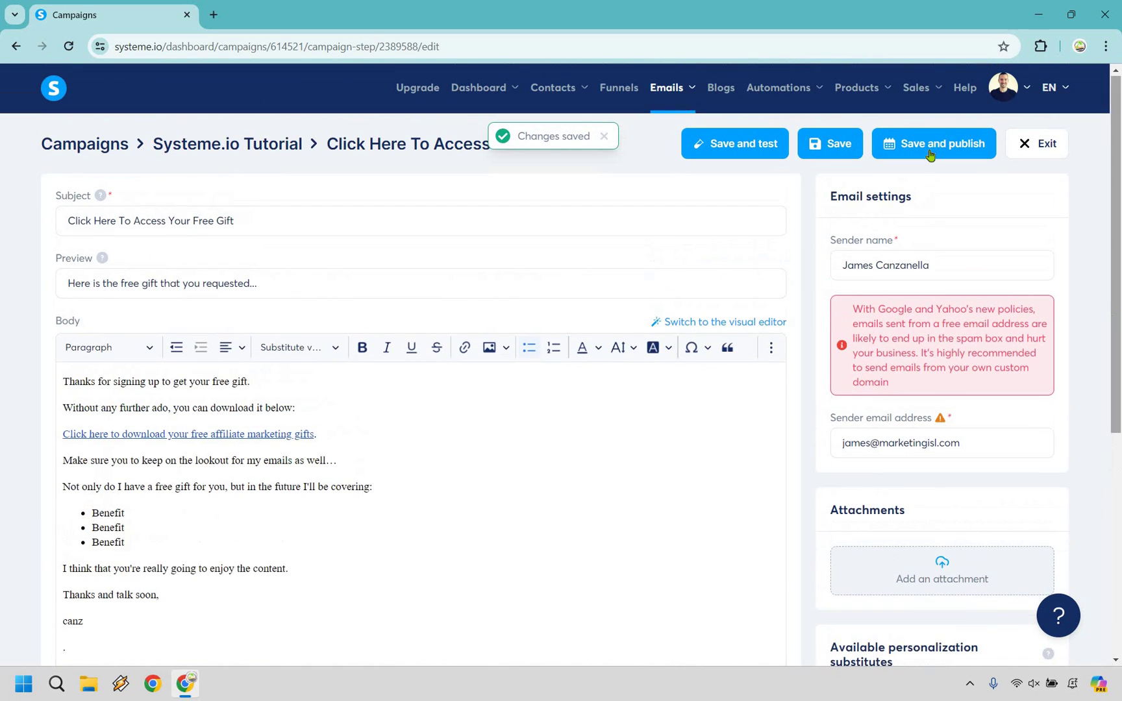
pyautogui.click(926, 161)
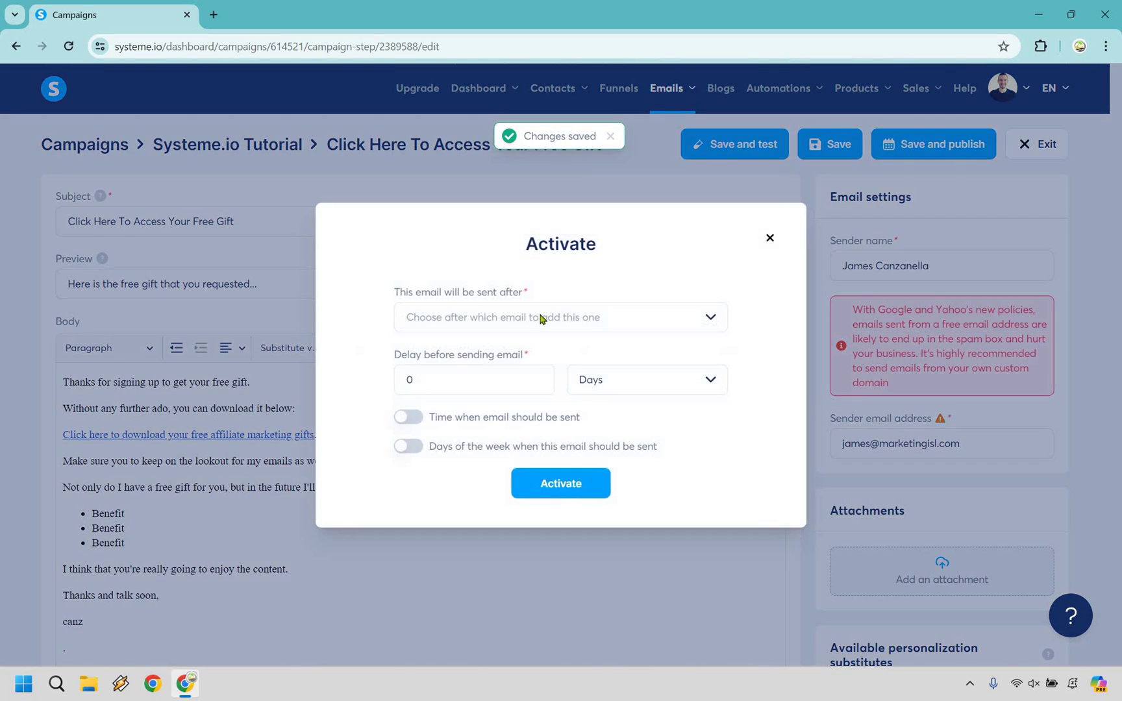
pyautogui.click(641, 319)
pyautogui.click(636, 283)
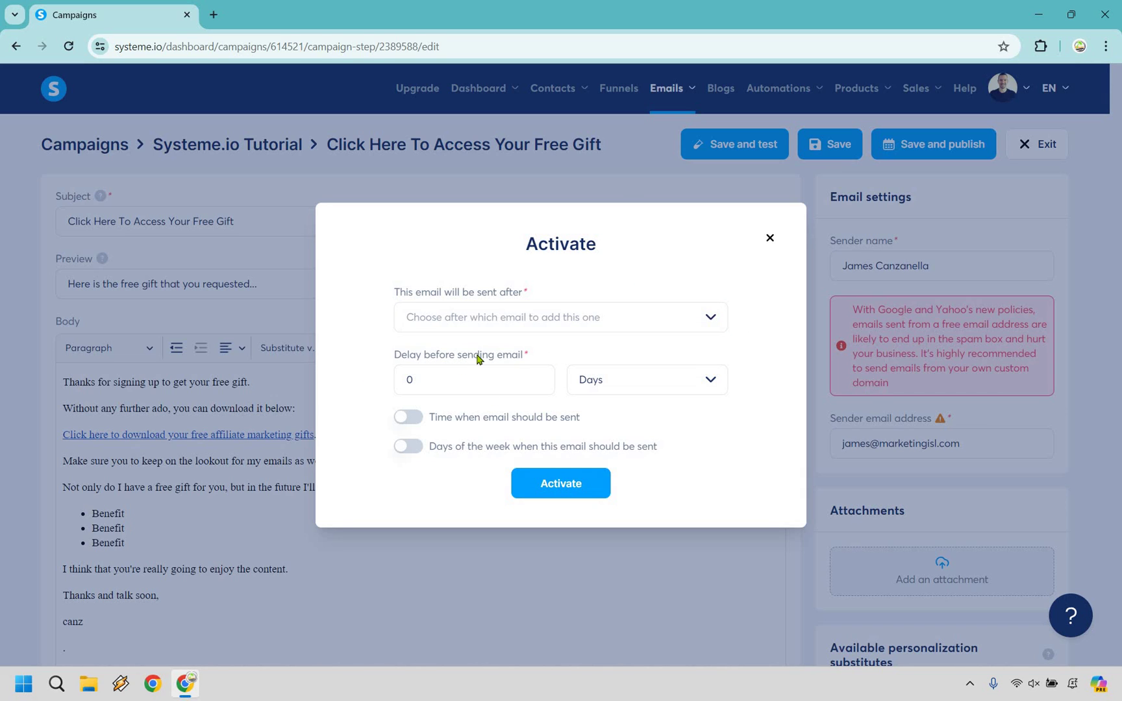
pyautogui.click(576, 484)
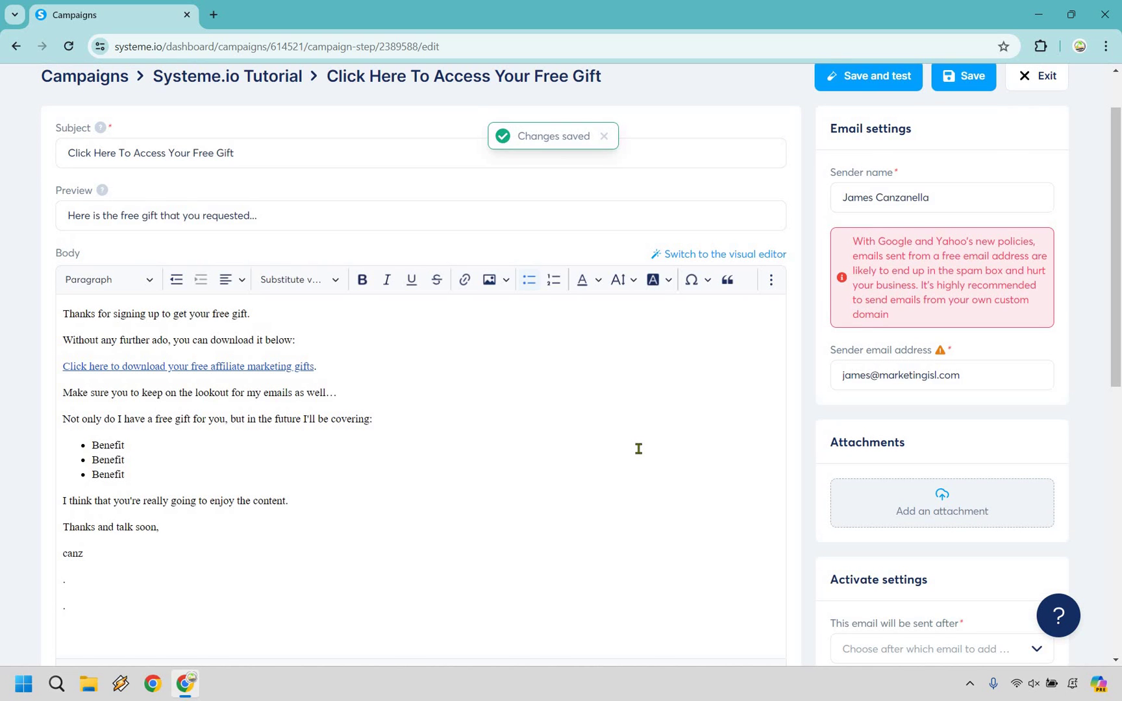
pyautogui.scroll(1, 798, 358)
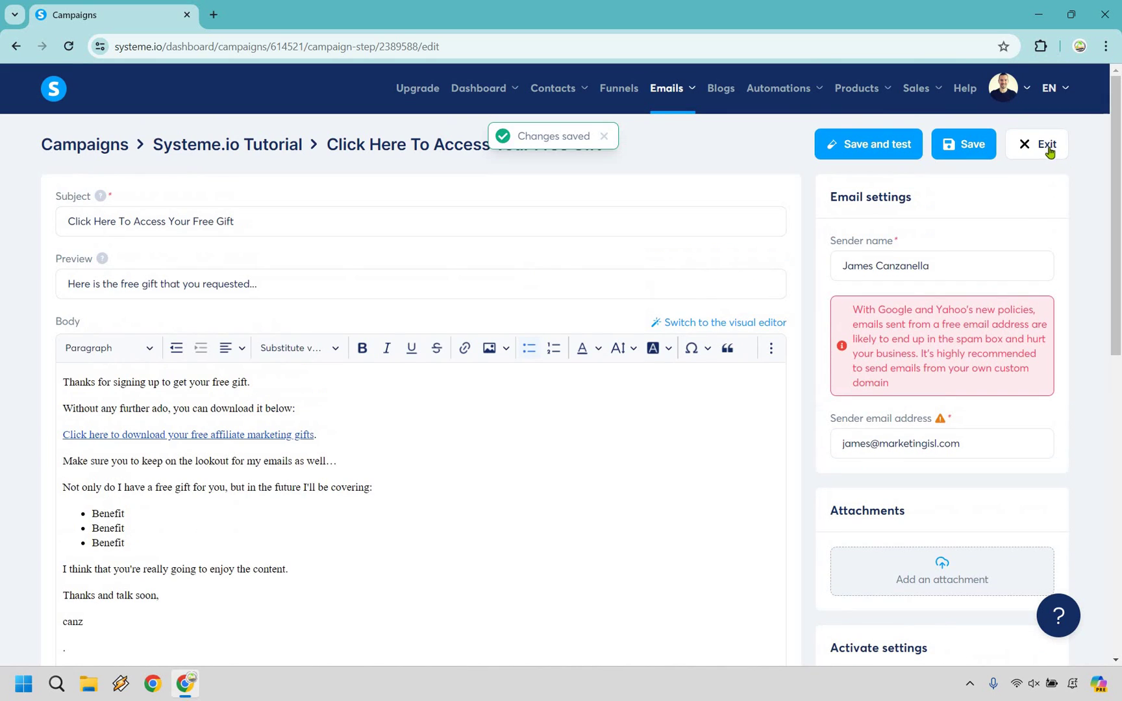
pyautogui.click(1037, 143)
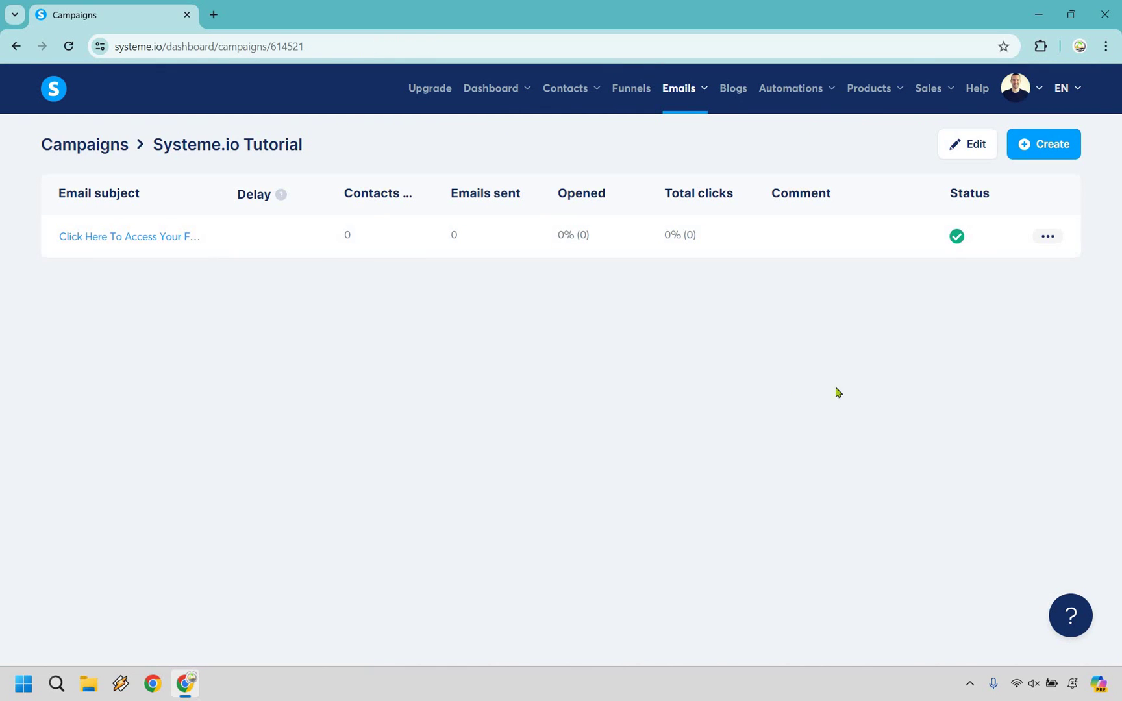
# Create a second campaign email with the subject "The truth about X" using the Classic editor.
pyautogui.click(1039, 142)
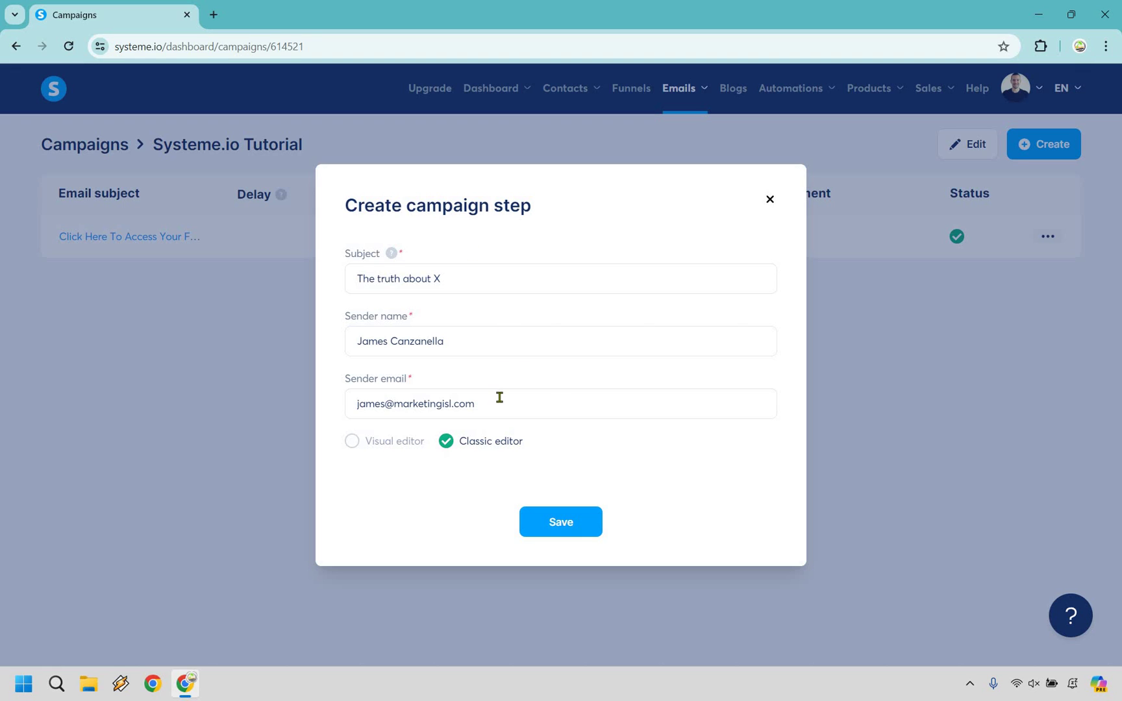
pyautogui.click(566, 528)
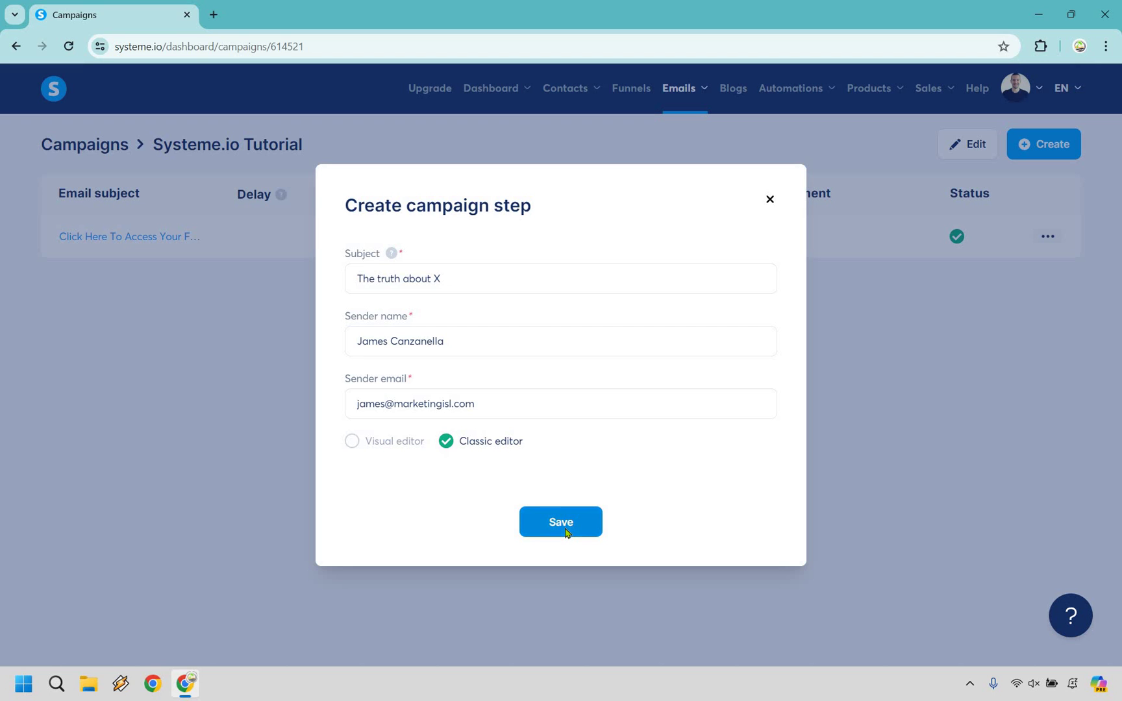
pyautogui.scroll(1, 266, 291)
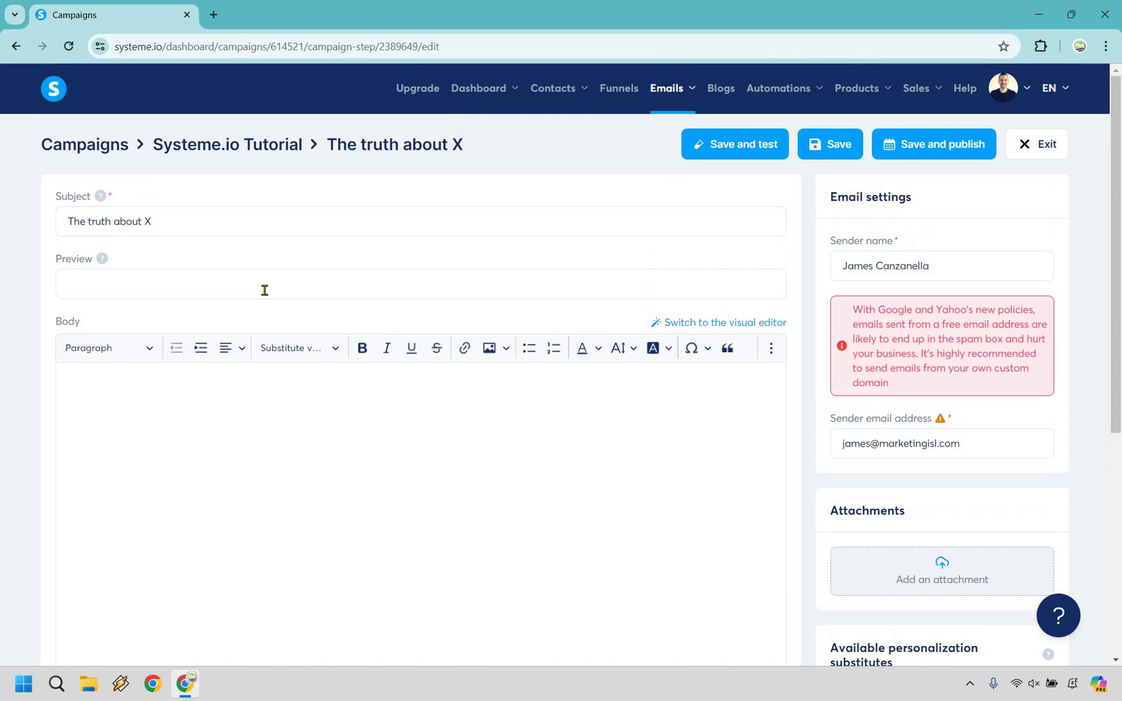
# Enter the preview text "Add your preview" and the body lines "Email 2" and "write your email", and save the email.
pyautogui.click(266, 288)
pyautogui.write('Add yoyur preview')
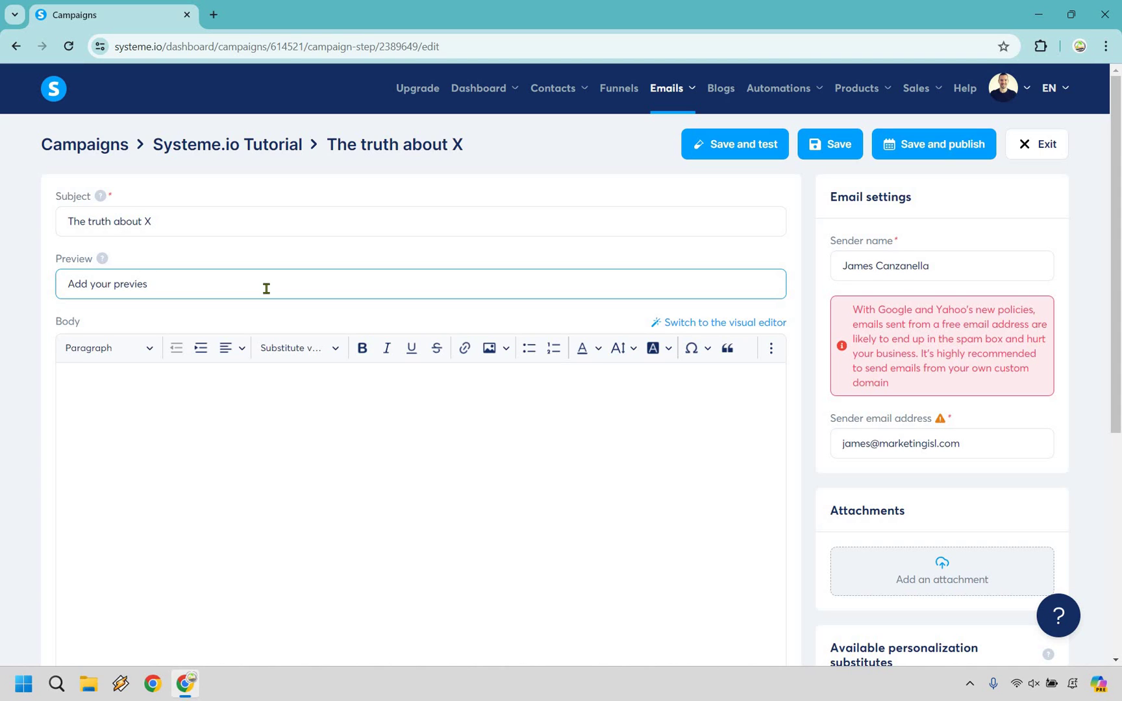
pyautogui.click(300, 434)
pyautogui.scroll(-1, 300, 434)
pyautogui.write('Email 2 writ')
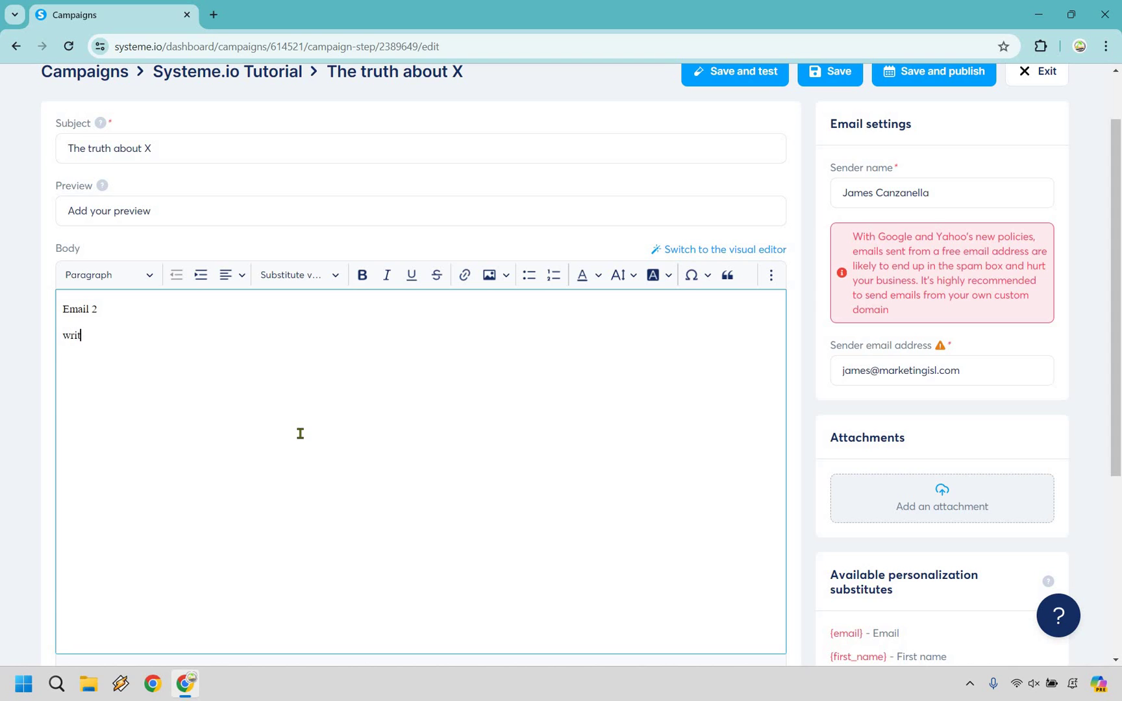
pyautogui.write('e your email')
pyautogui.scroll(-5, 301, 394)
pyautogui.scroll(4, 302, 393)
pyautogui.scroll(2, 302, 394)
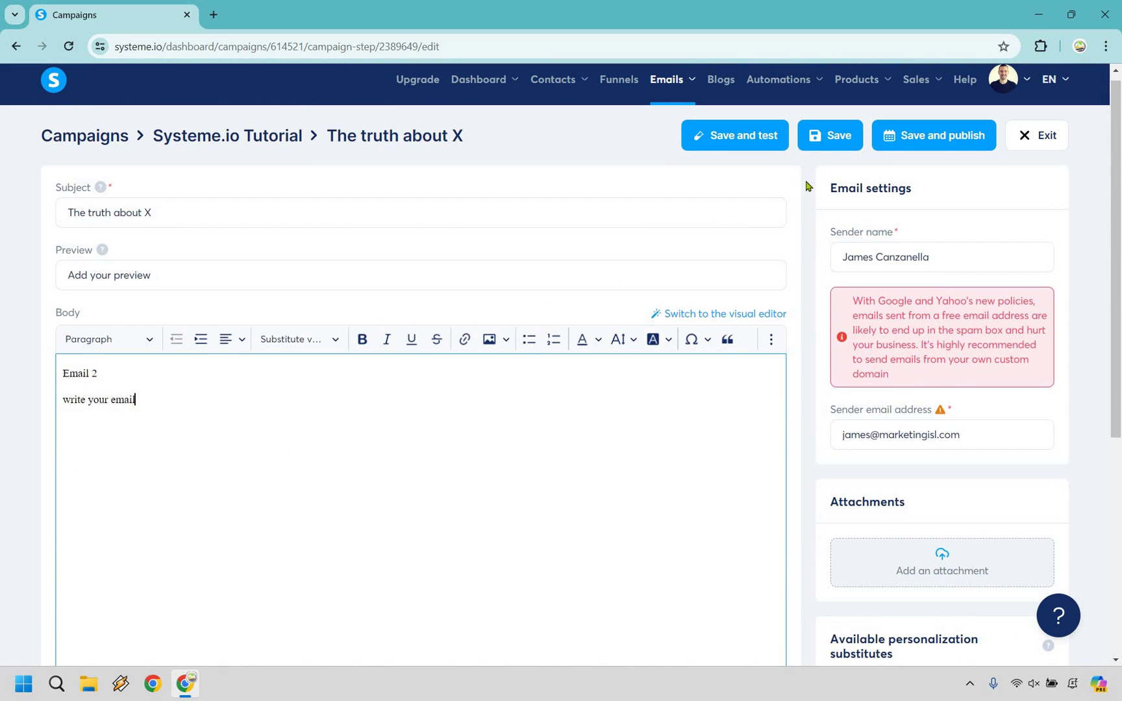
pyautogui.click(822, 138)
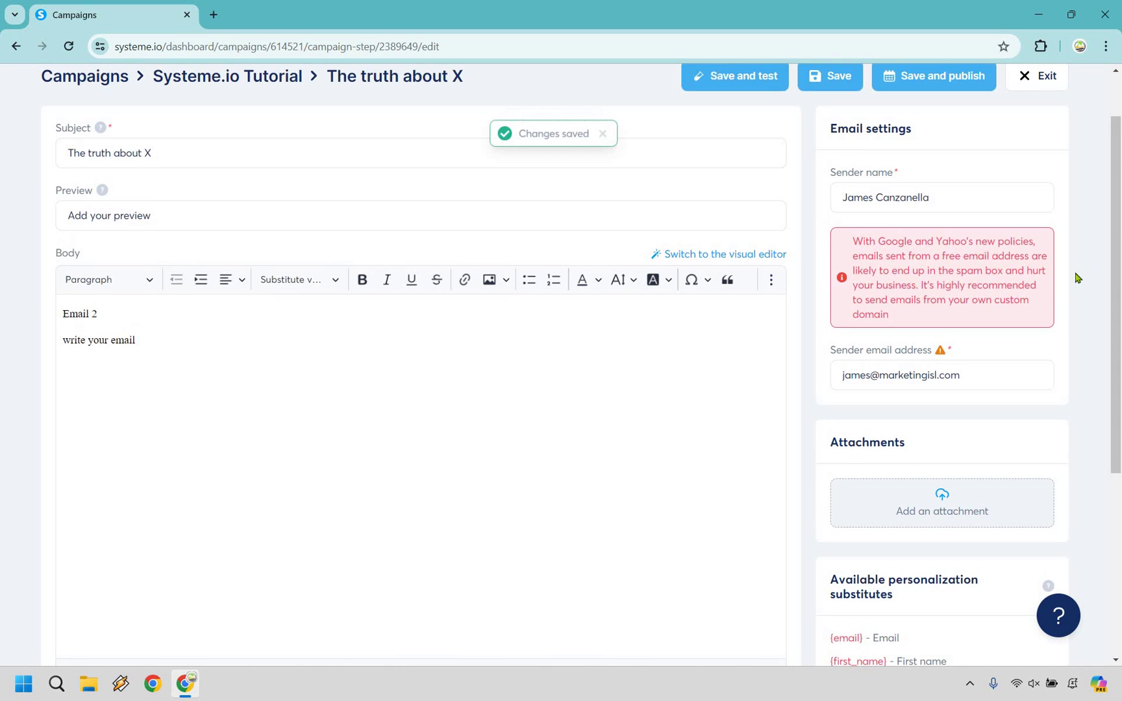
# Publish the second email to follow "Click Here To Access Your Free Gift" with a delay of 2 days, and exit to the campaign.
pyautogui.scroll(-5, 1086, 289)
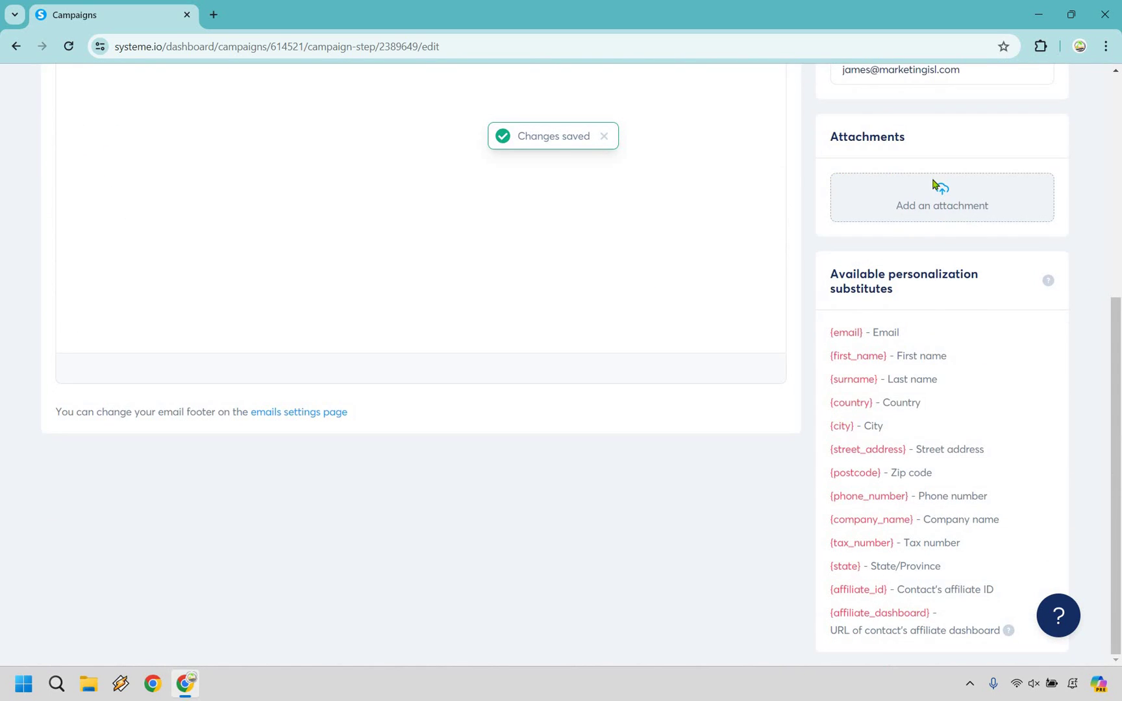
pyautogui.scroll(5, 947, 208)
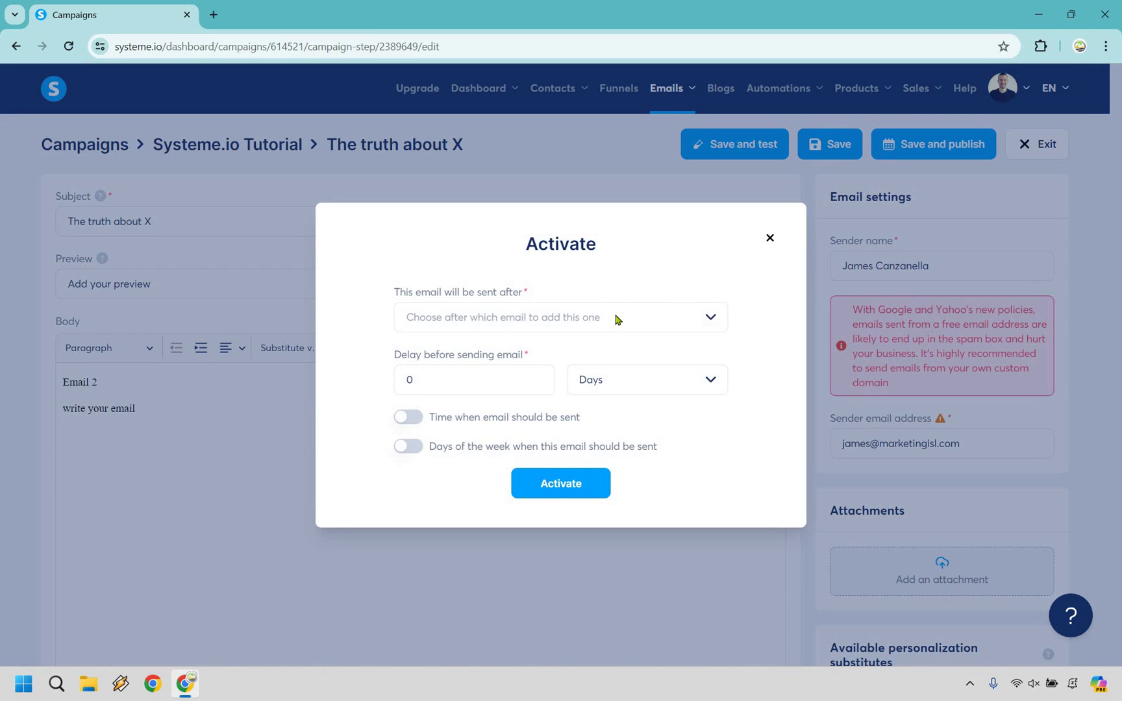
pyautogui.click(614, 319)
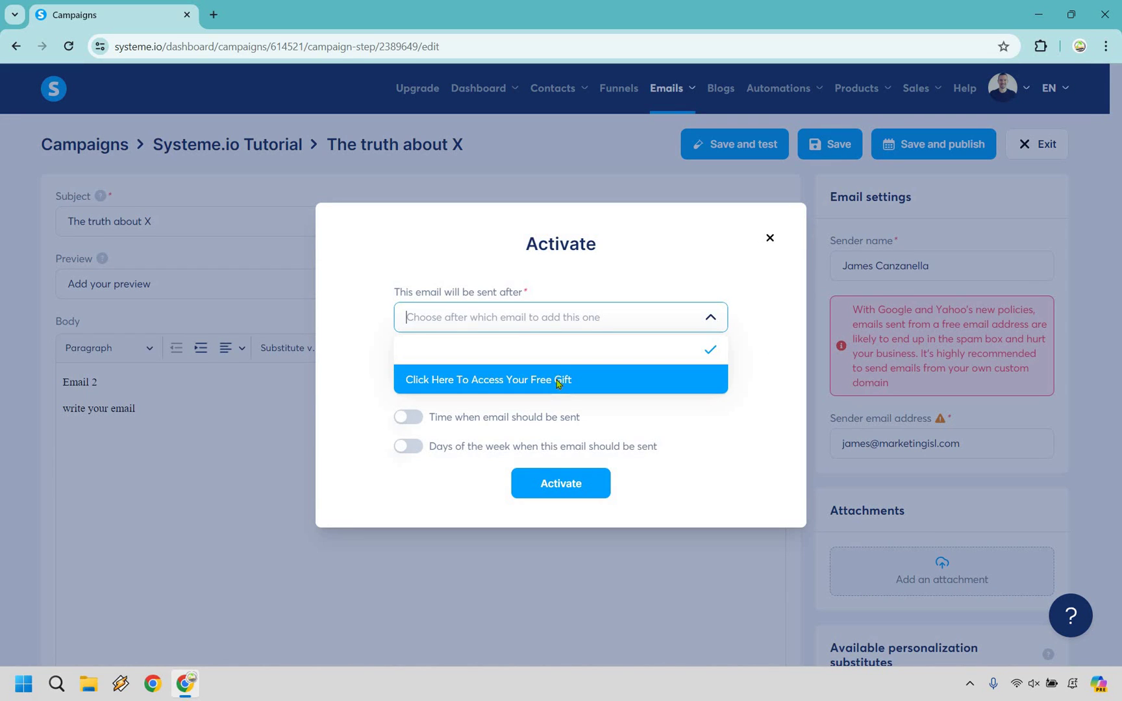
pyautogui.press('Return')
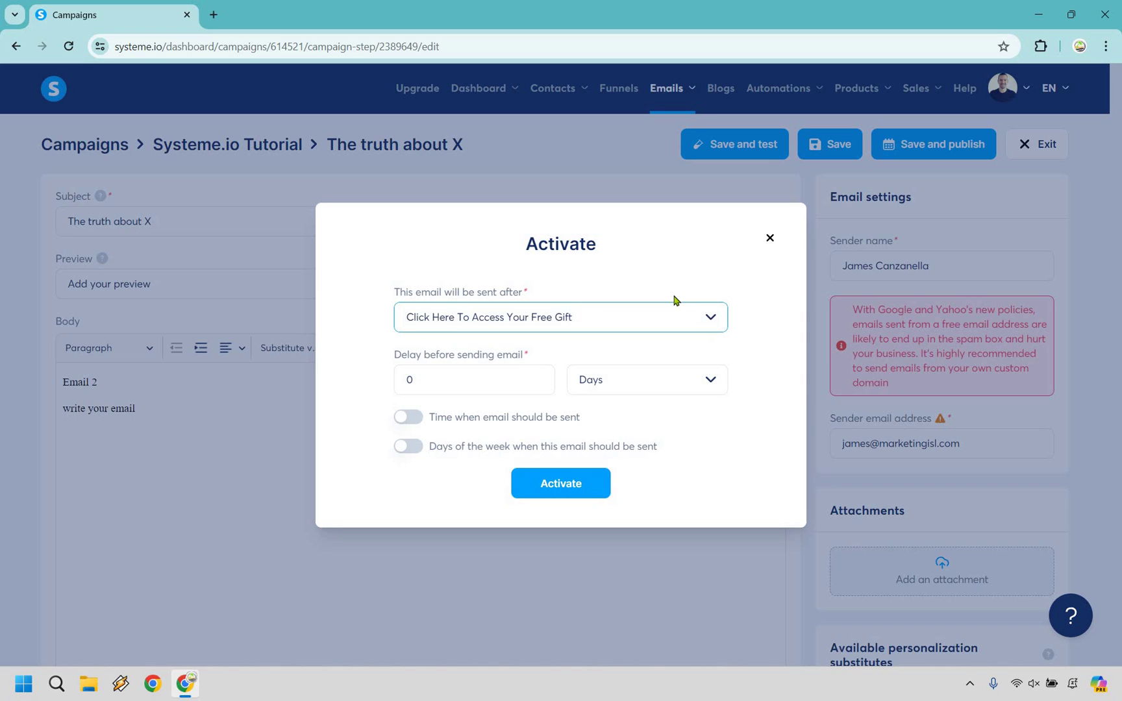
pyautogui.click(404, 376)
pyautogui.press('BackSpace')
pyautogui.write('2')
pyautogui.click(724, 442)
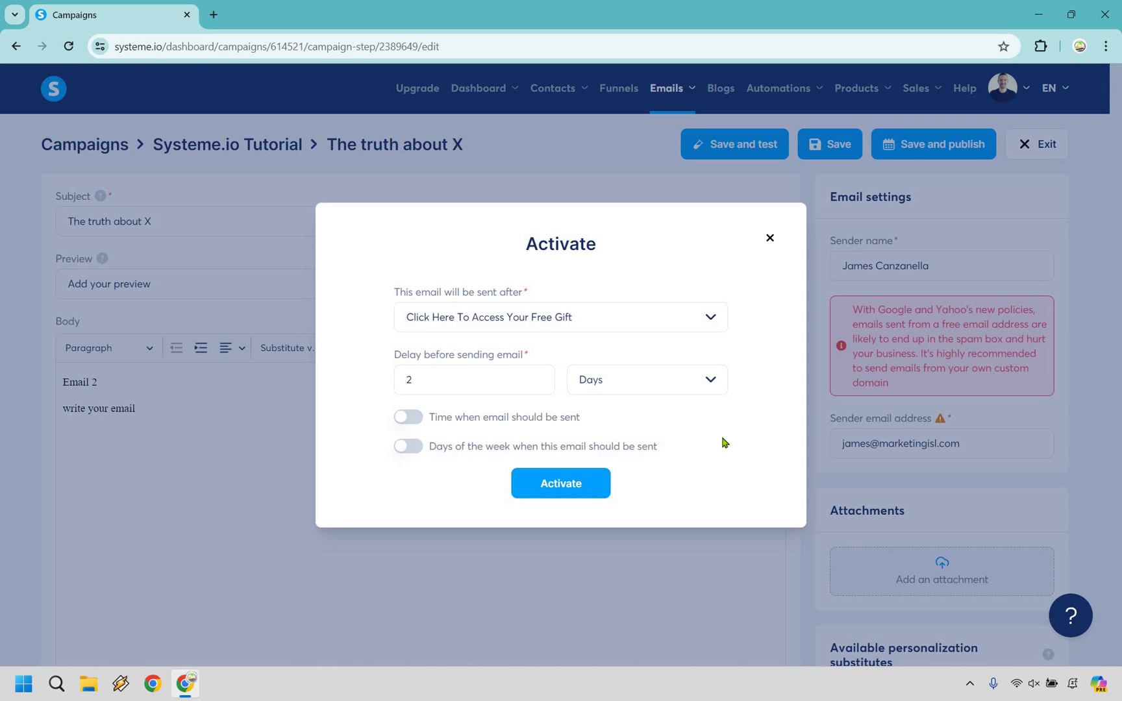
pyautogui.click(563, 486)
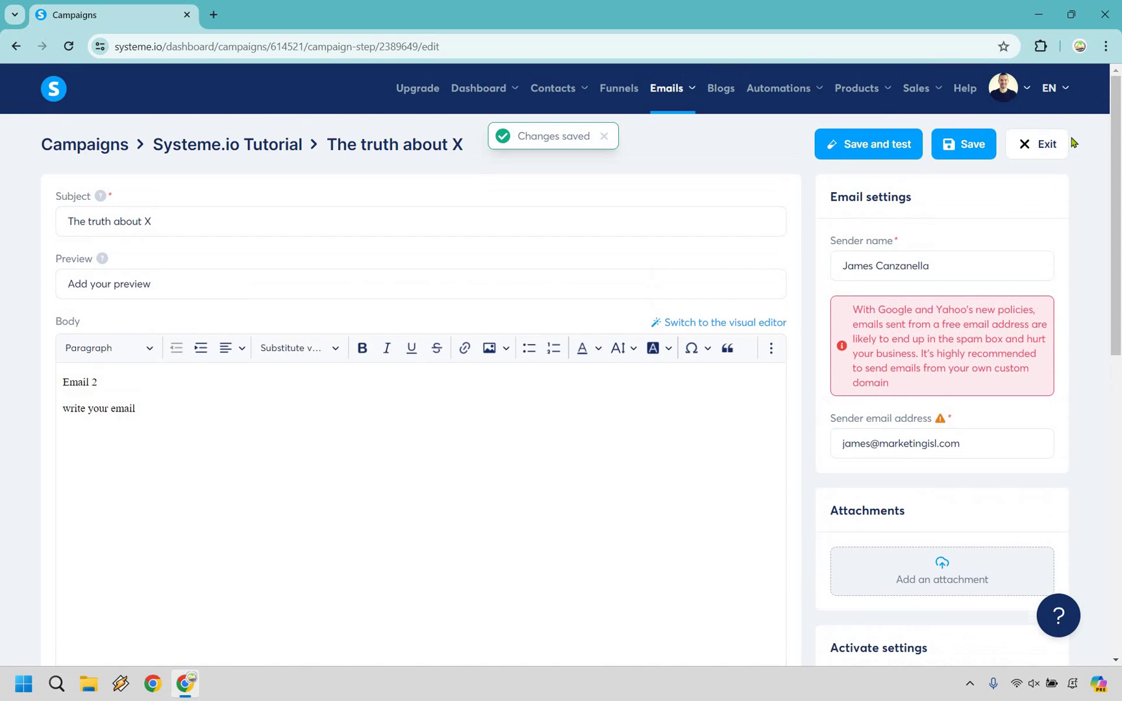
pyautogui.click(1054, 146)
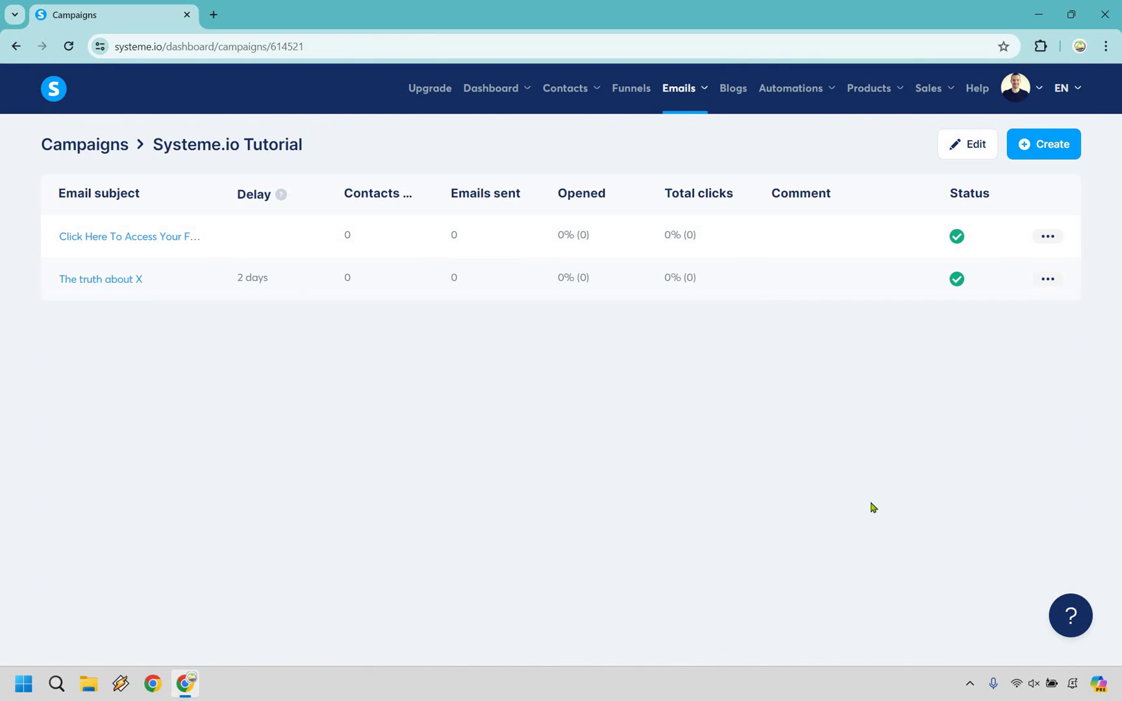
# In the 2 Step Funnel, add a "Funnel step form subscribed" automation rule to the squeeze page.
pyautogui.click(167, 242)
pyautogui.click(632, 94)
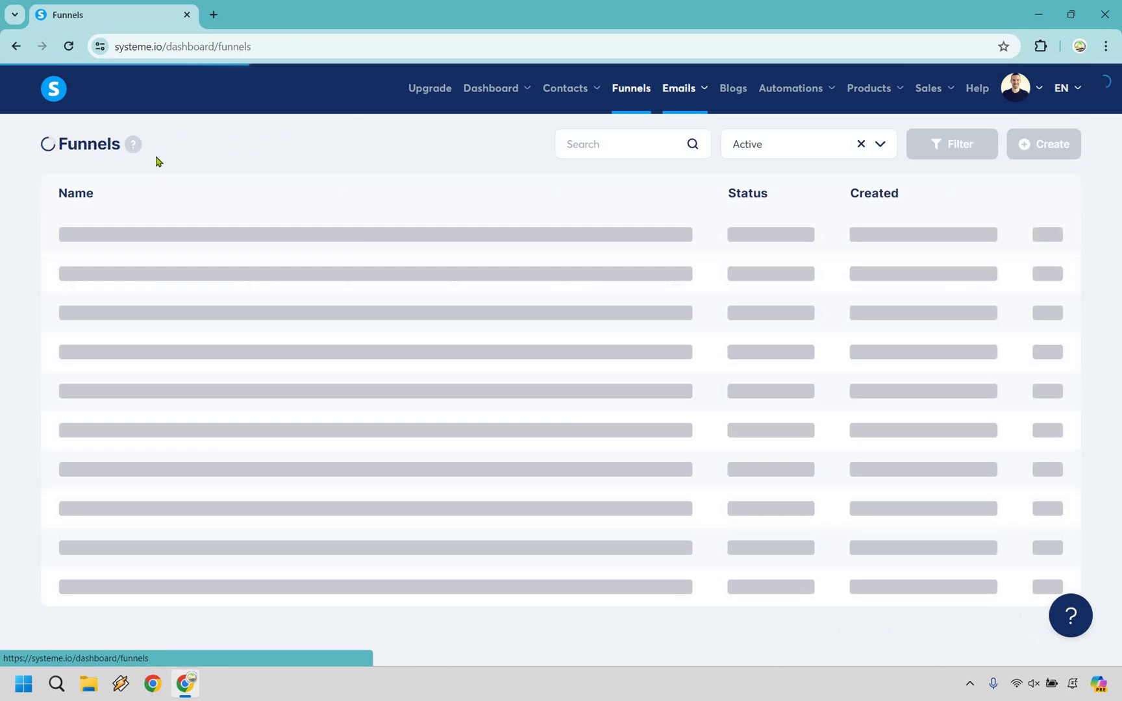
pyautogui.click(100, 239)
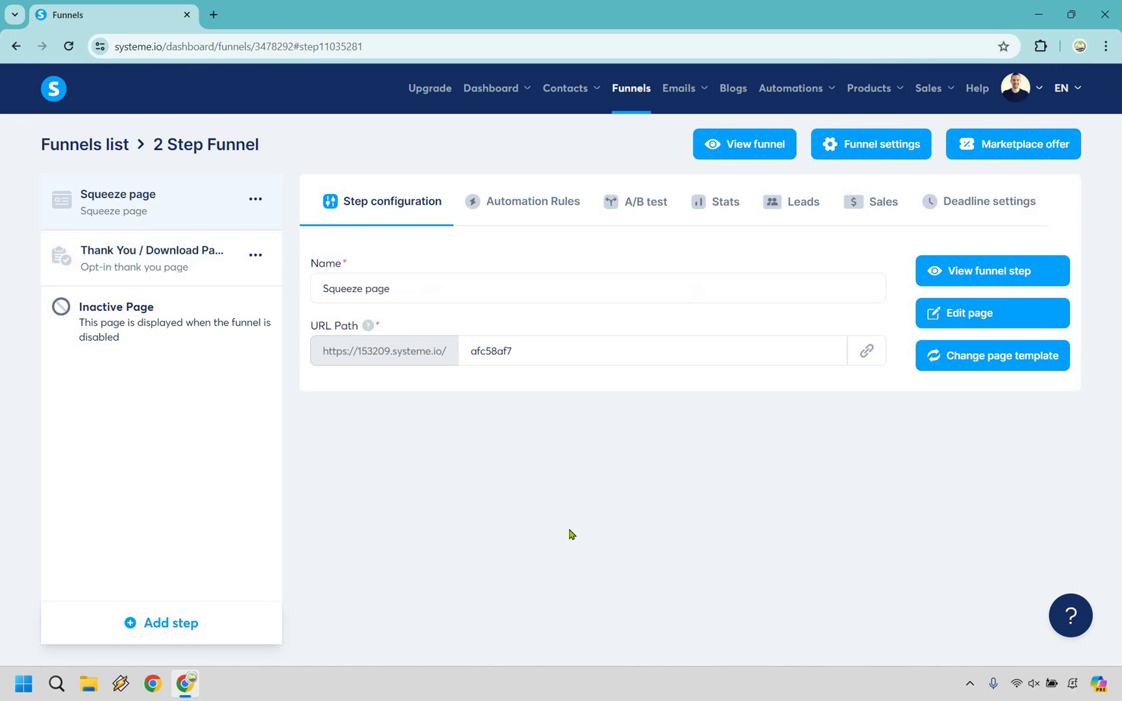
pyautogui.click(530, 205)
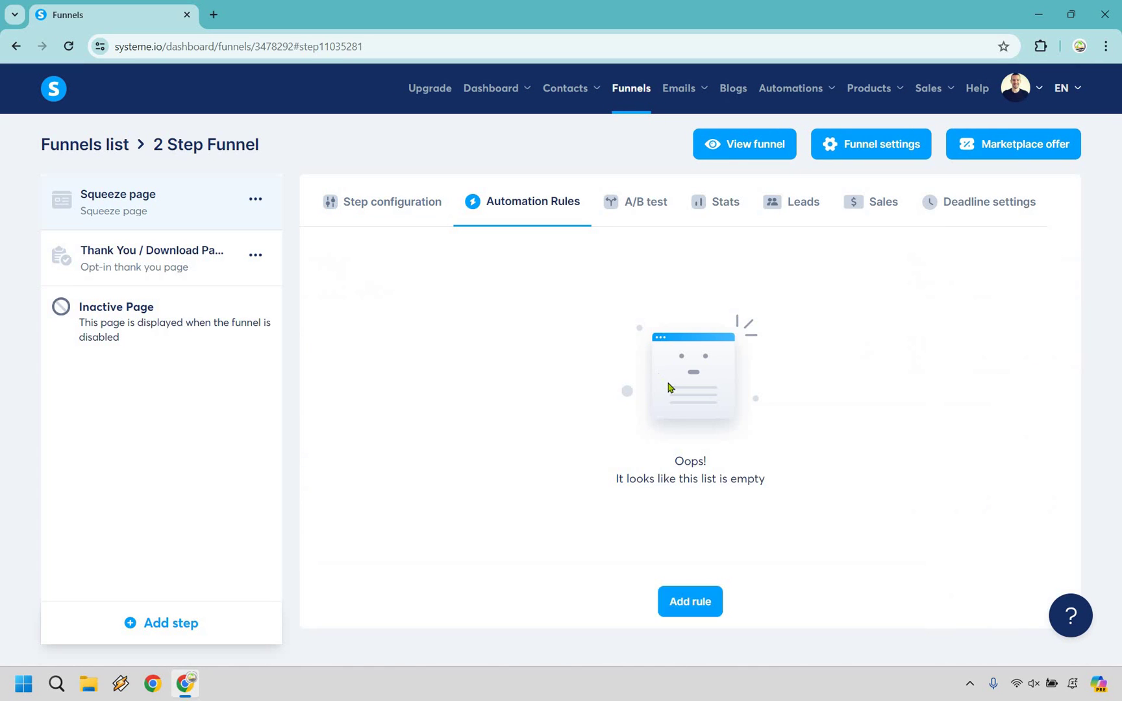
pyautogui.click(688, 603)
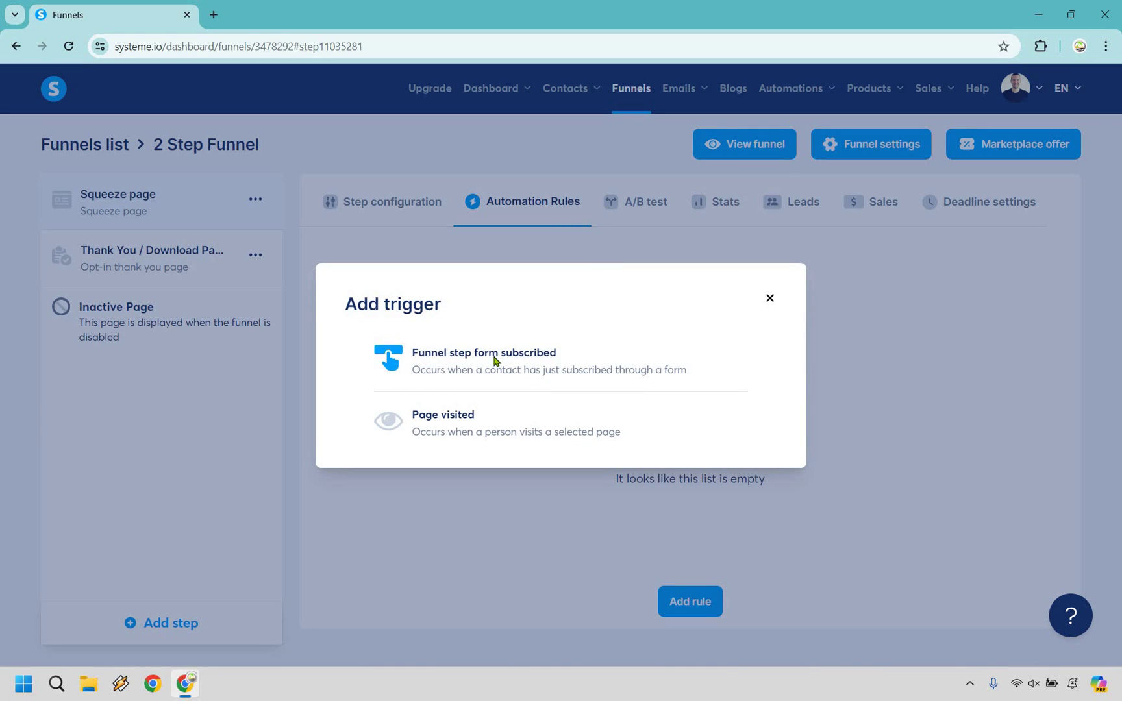
pyautogui.click(495, 361)
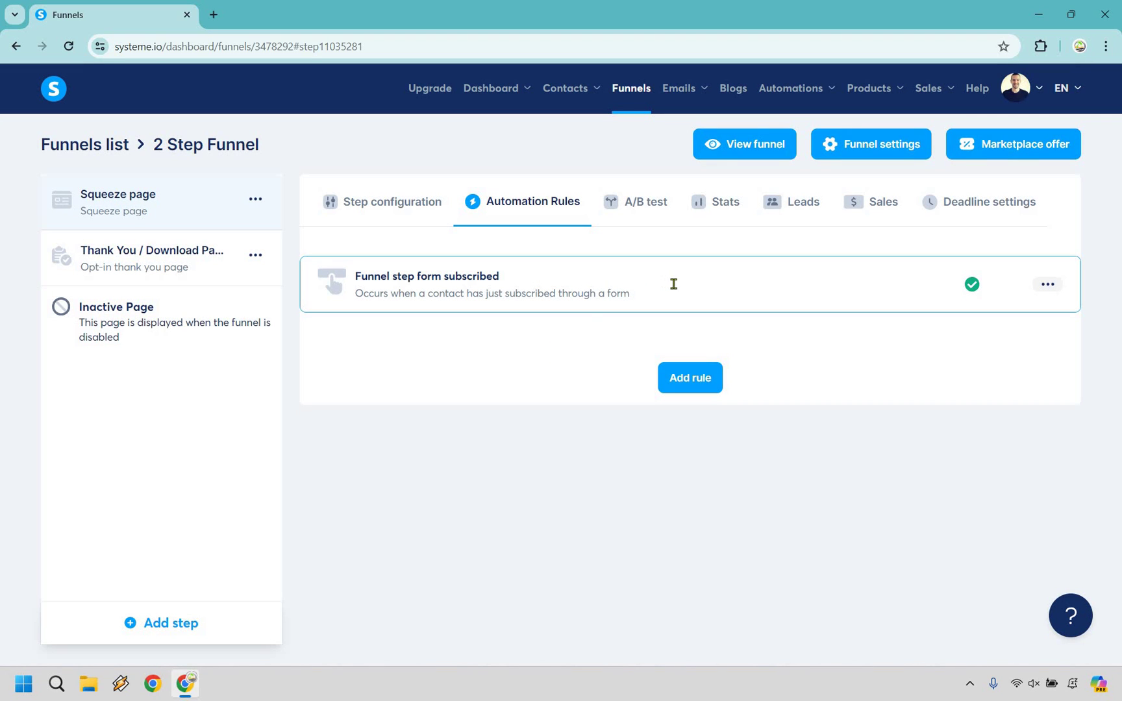
# Give the form subscription rule a "Subscribe to campaign" action for the Systeme.io Tutorial campaign, and save the rule.
pyautogui.click(703, 283)
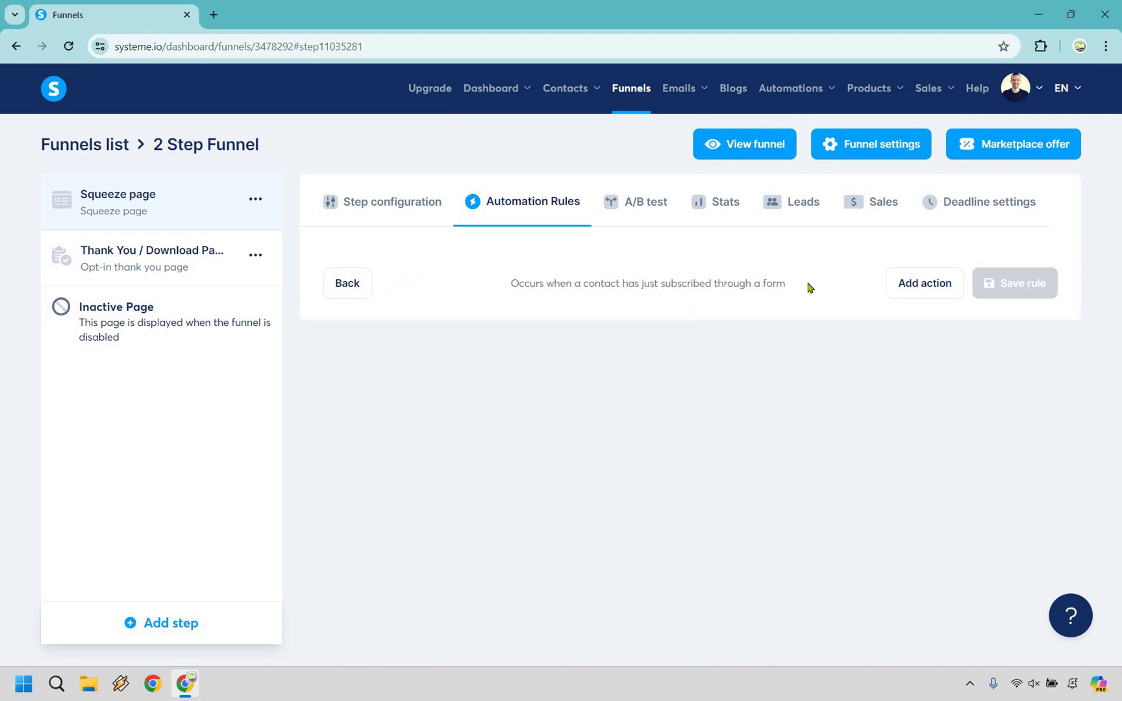
pyautogui.click(907, 289)
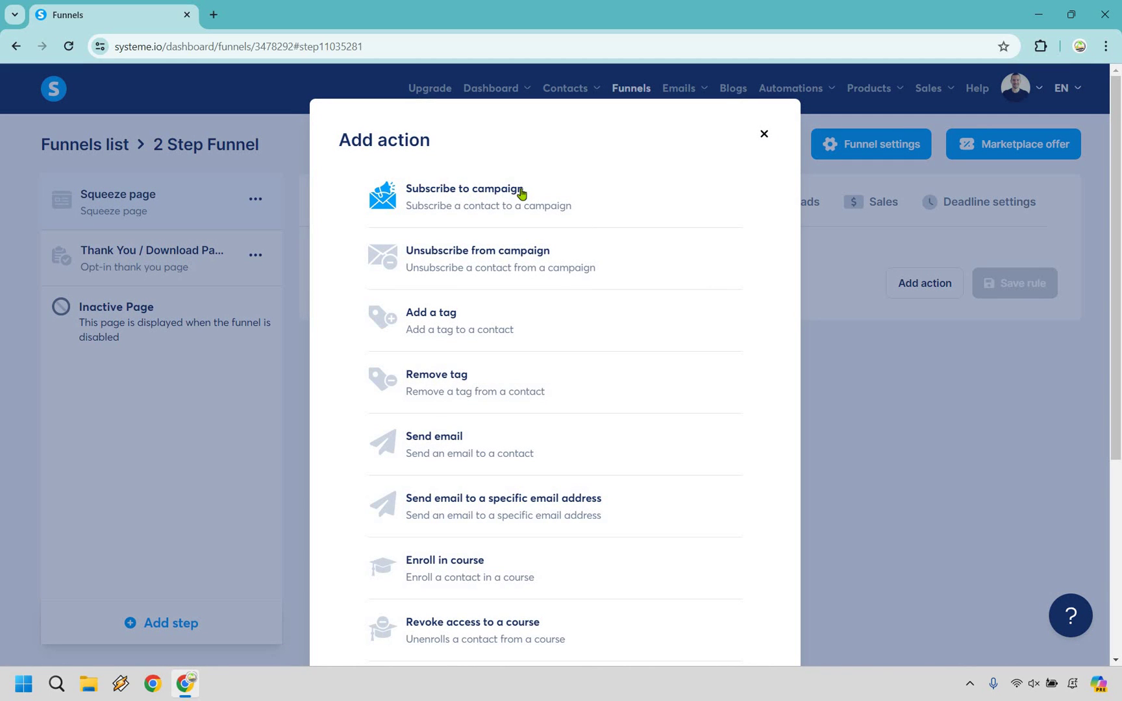
pyautogui.click(520, 195)
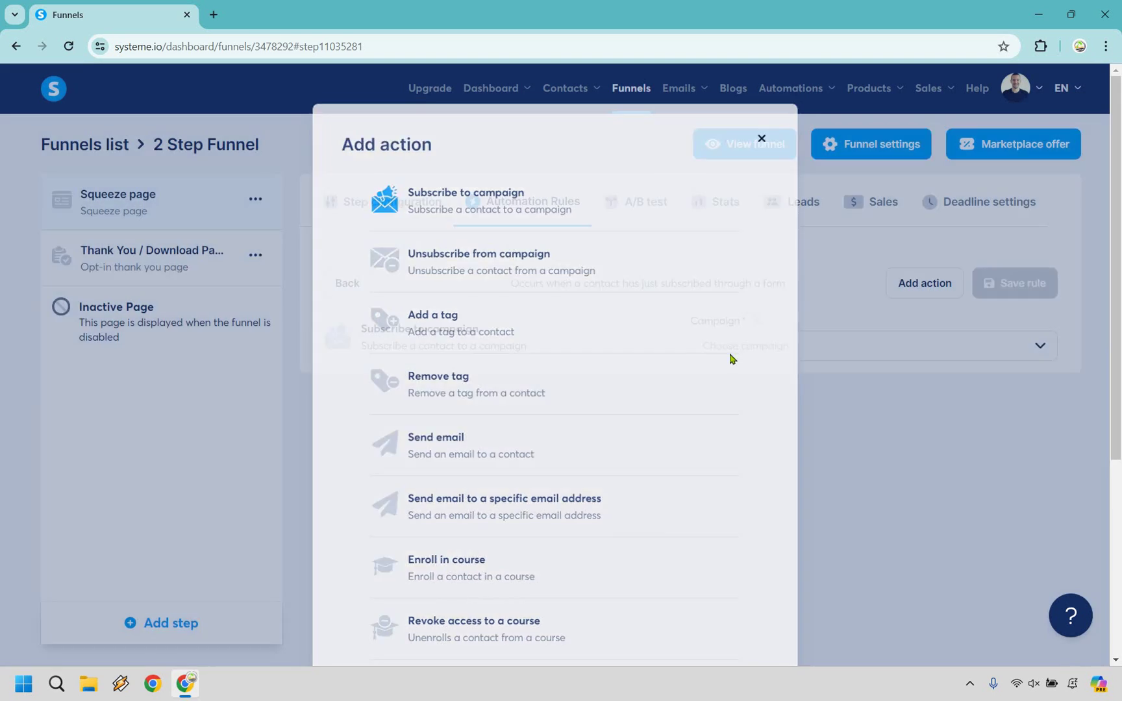
pyautogui.click(761, 361)
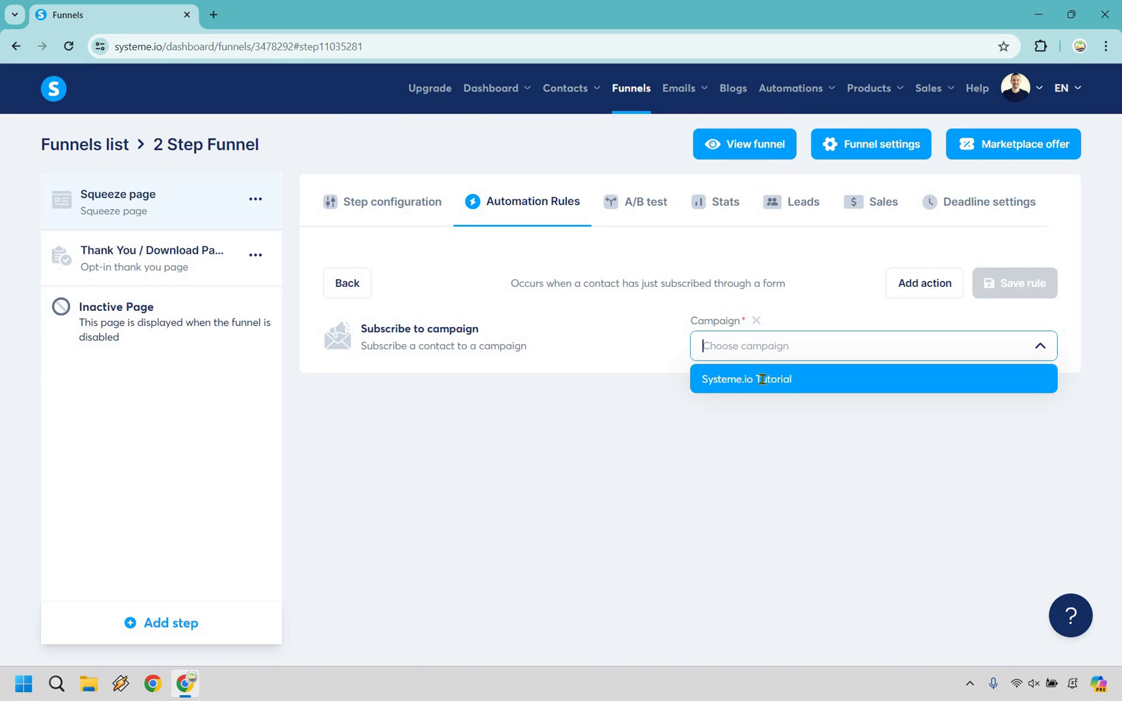
pyautogui.press('Return')
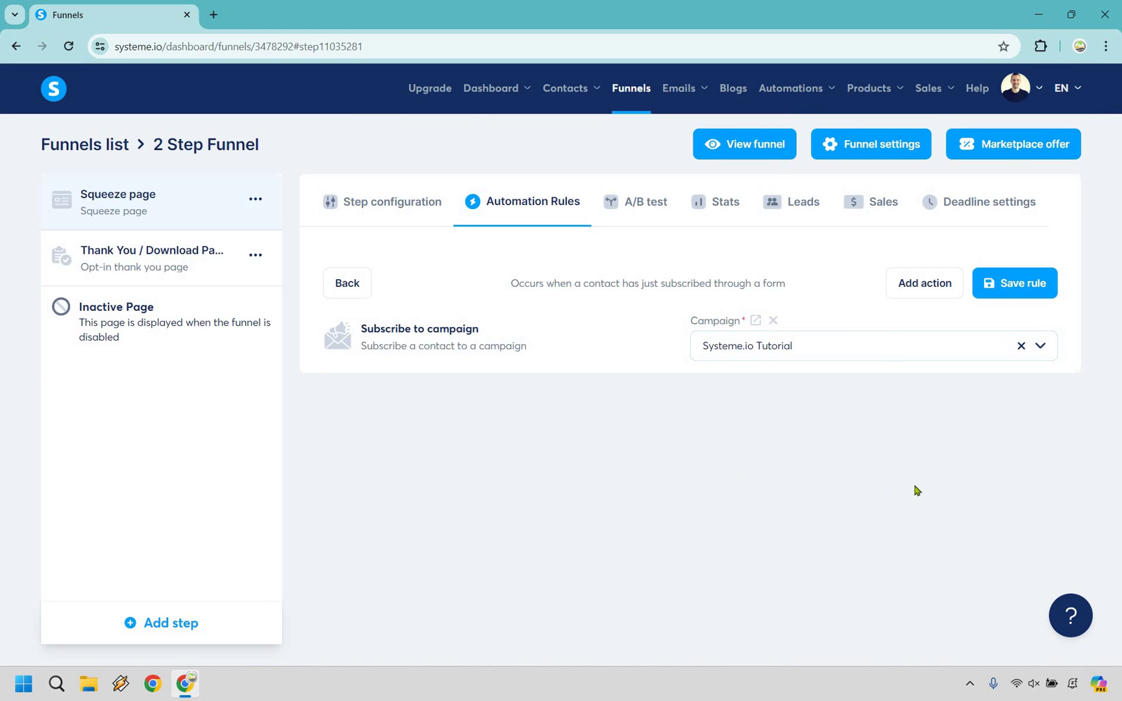
pyautogui.click(1022, 285)
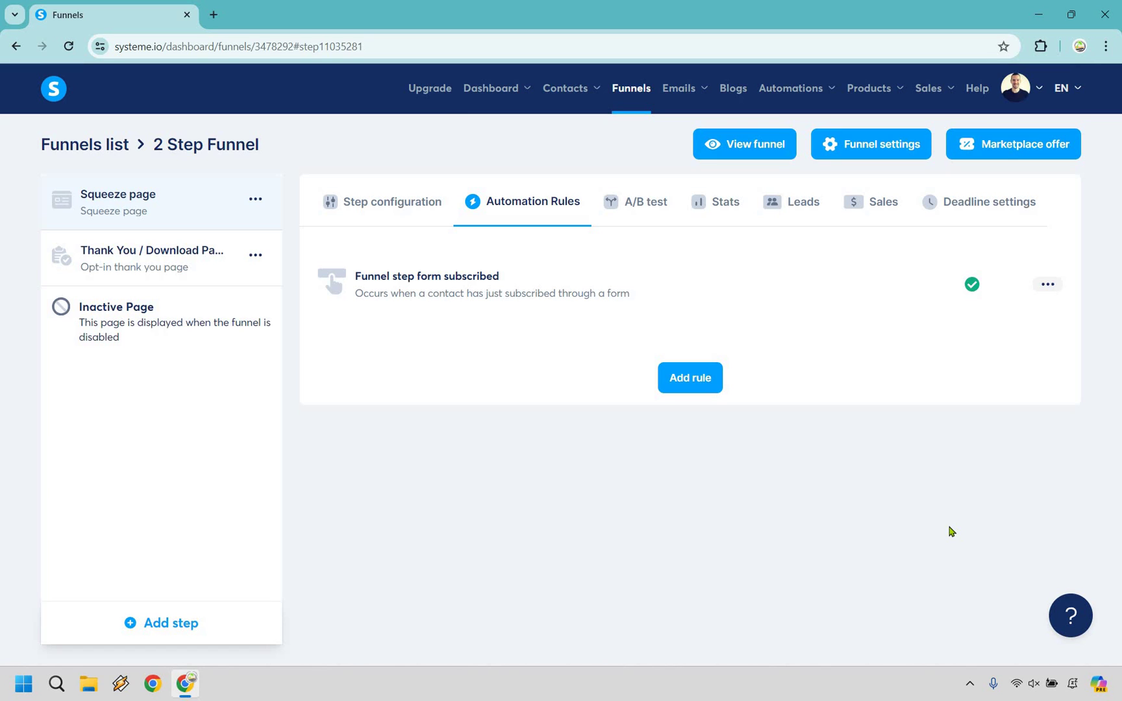
# Open the live squeeze page from its step configuration and submit the opt-in form with a test email address.
pyautogui.click(117, 206)
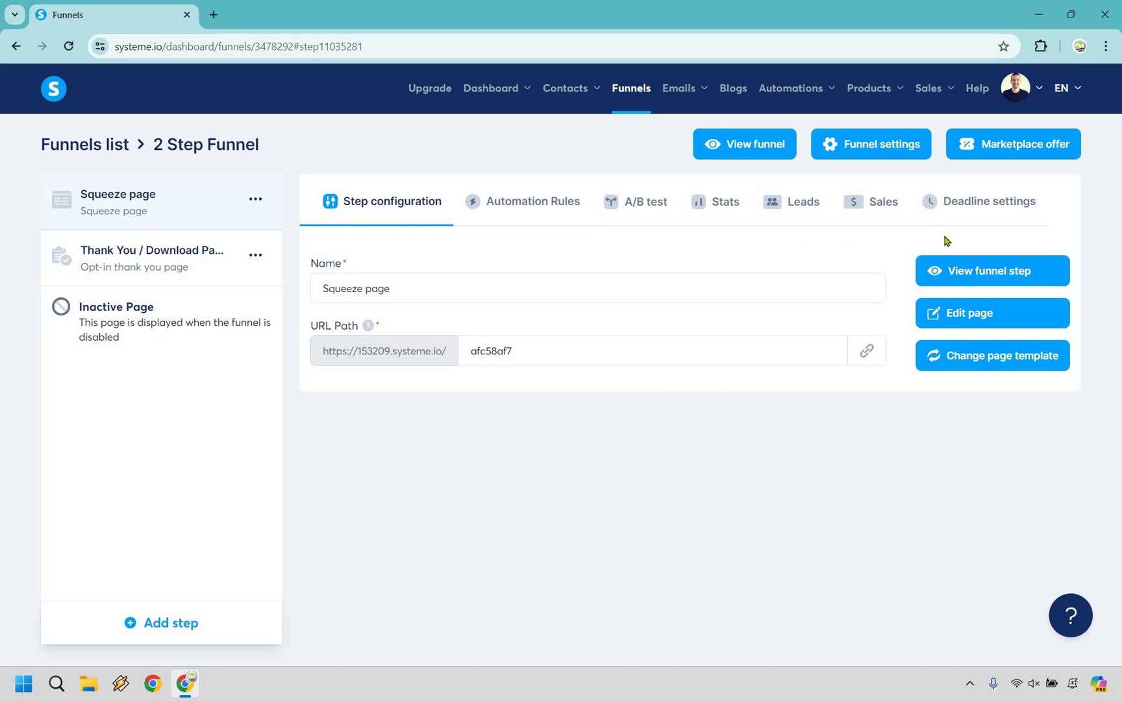
pyautogui.click(960, 271)
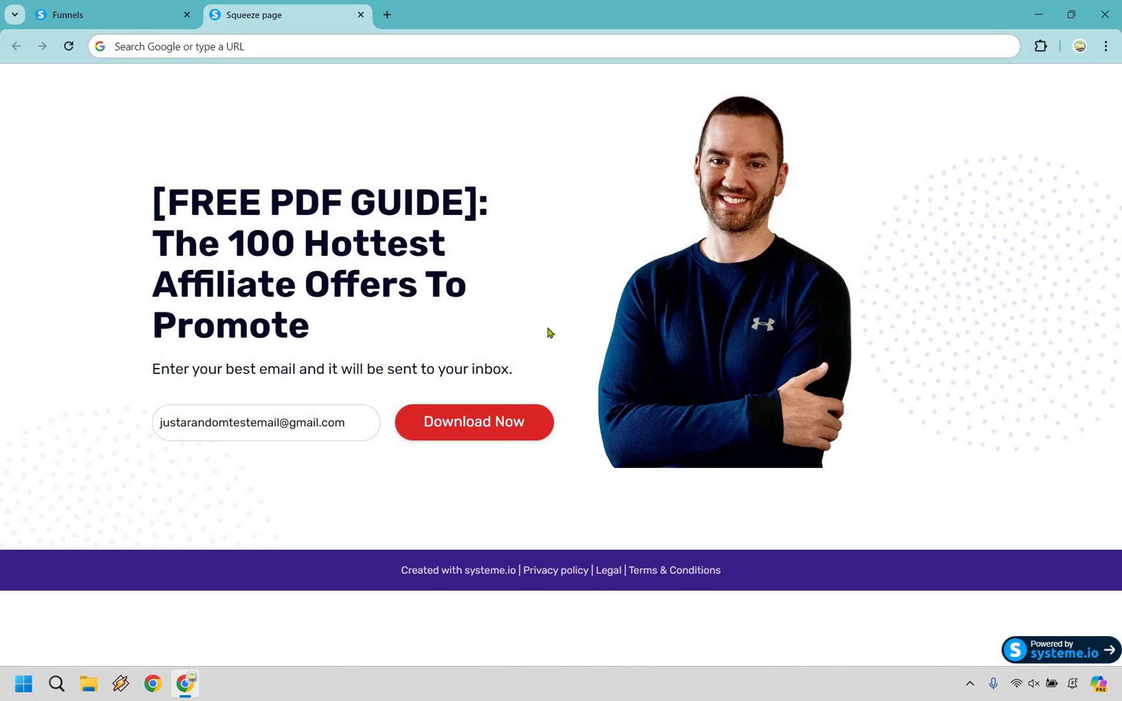
pyautogui.click(483, 426)
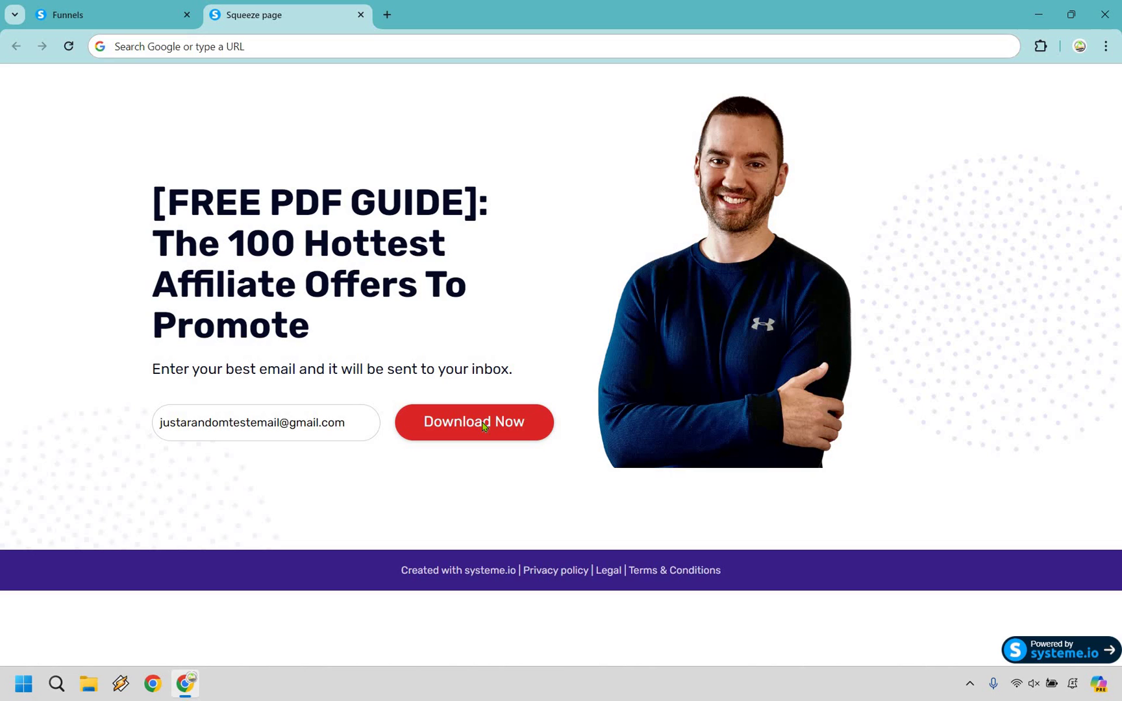